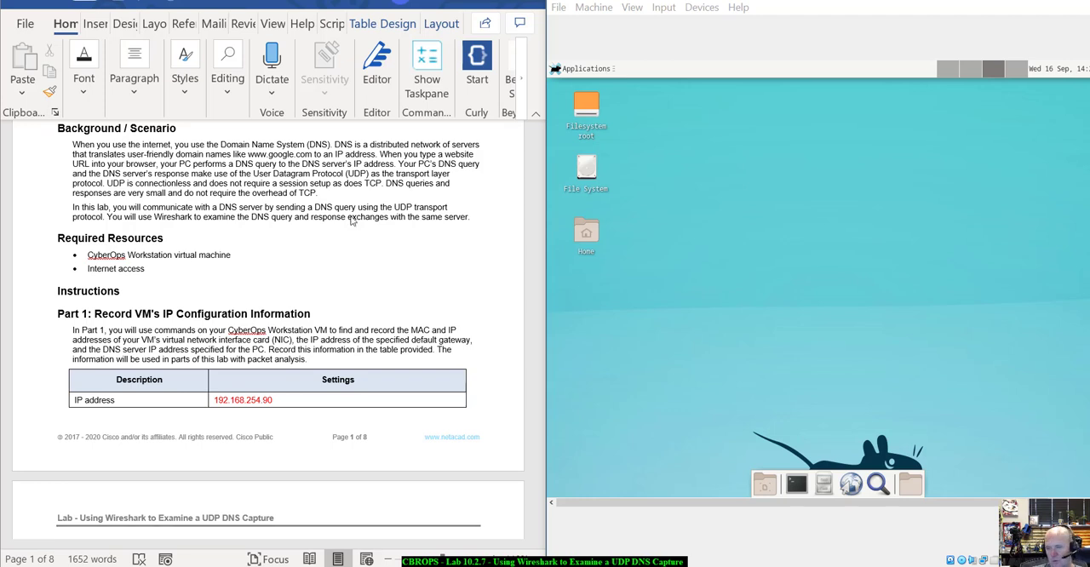
Clear the IP address value from the Settings column of the Part 1 table.
scroll(352, 221, down, 1)
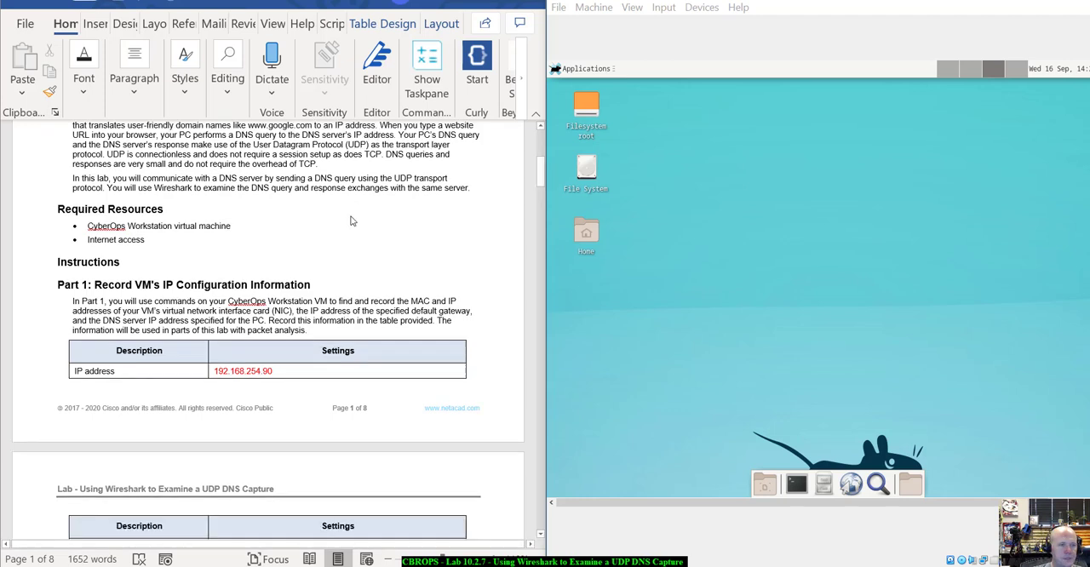
scroll(349, 220, up, 1)
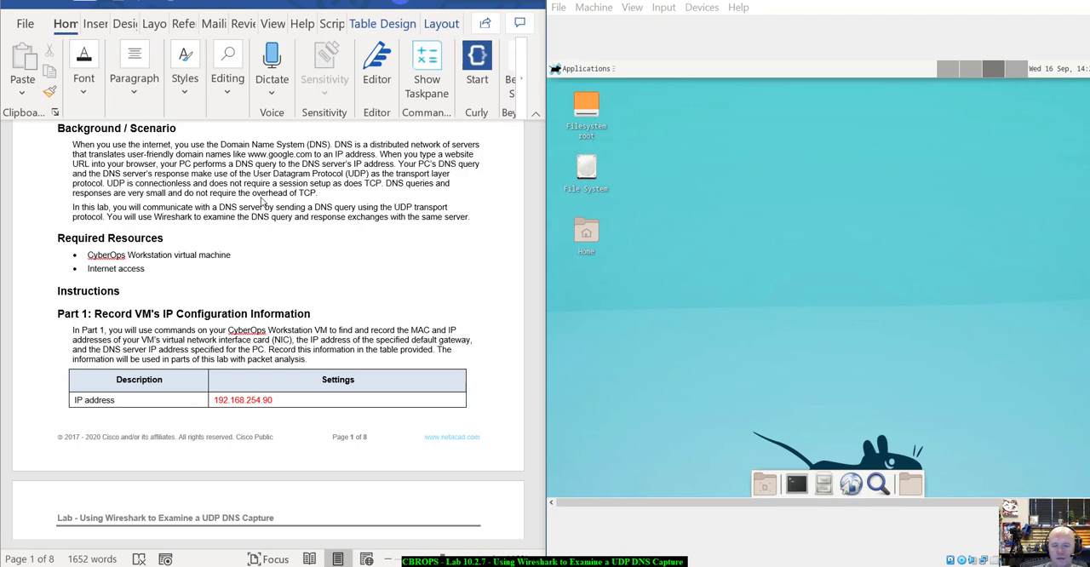
scroll(266, 230, down, 2)
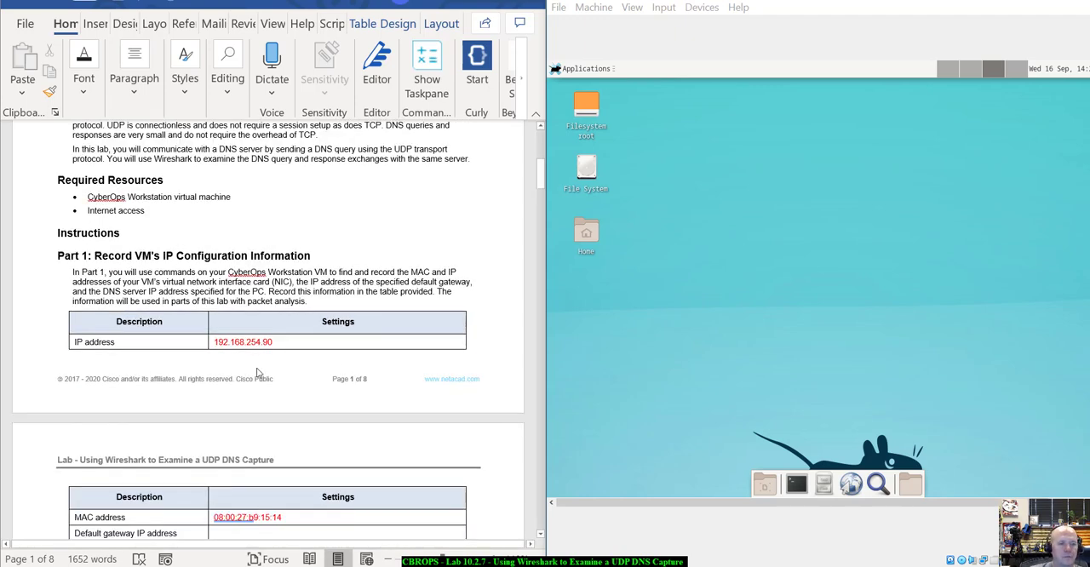
drag(285, 345, 216, 344)
key(Delete)
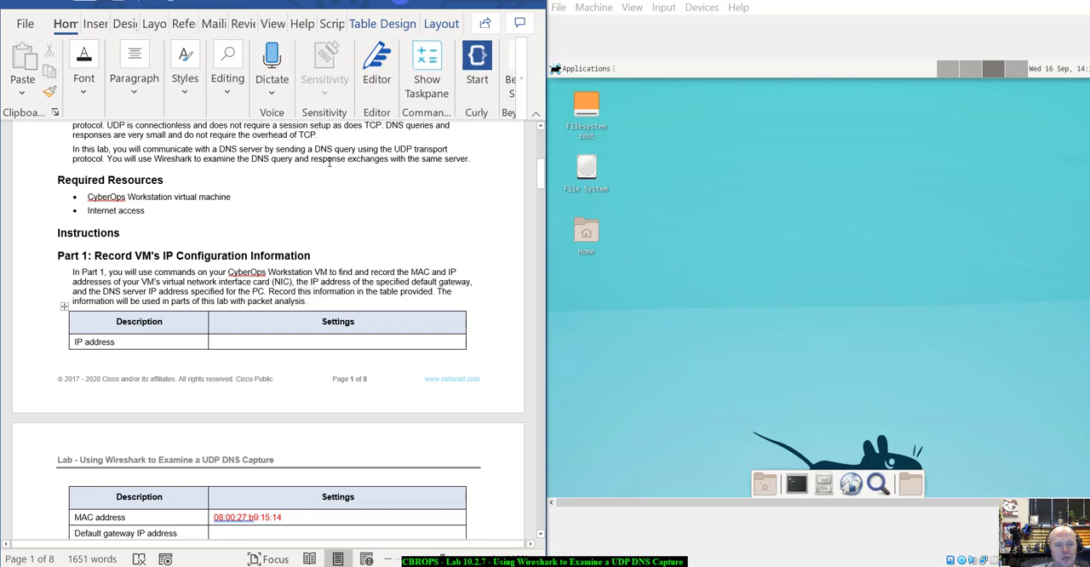
triple_click(297, 520)
key(BackSpace)
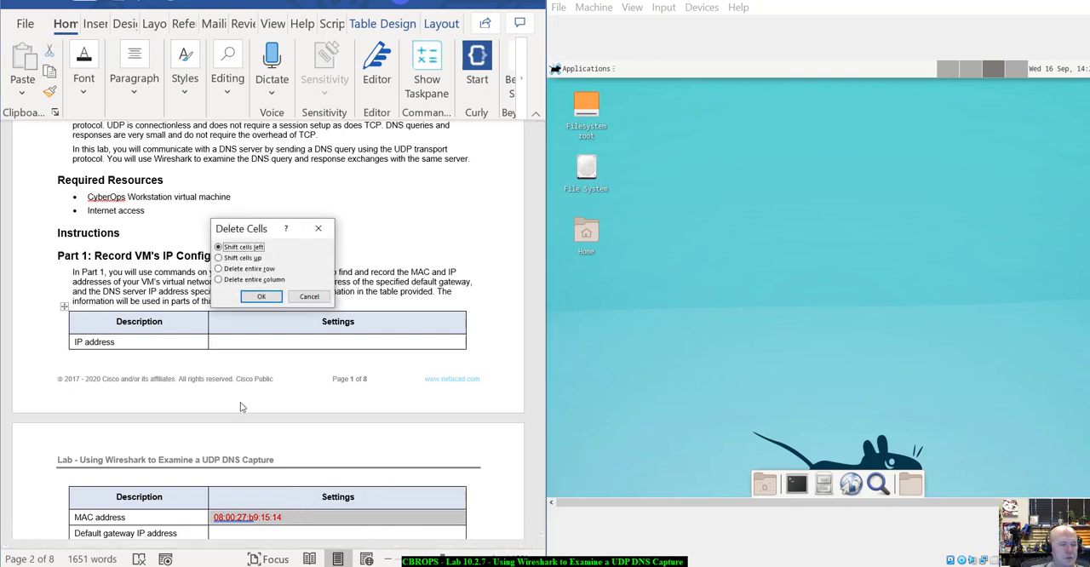
click(309, 296)
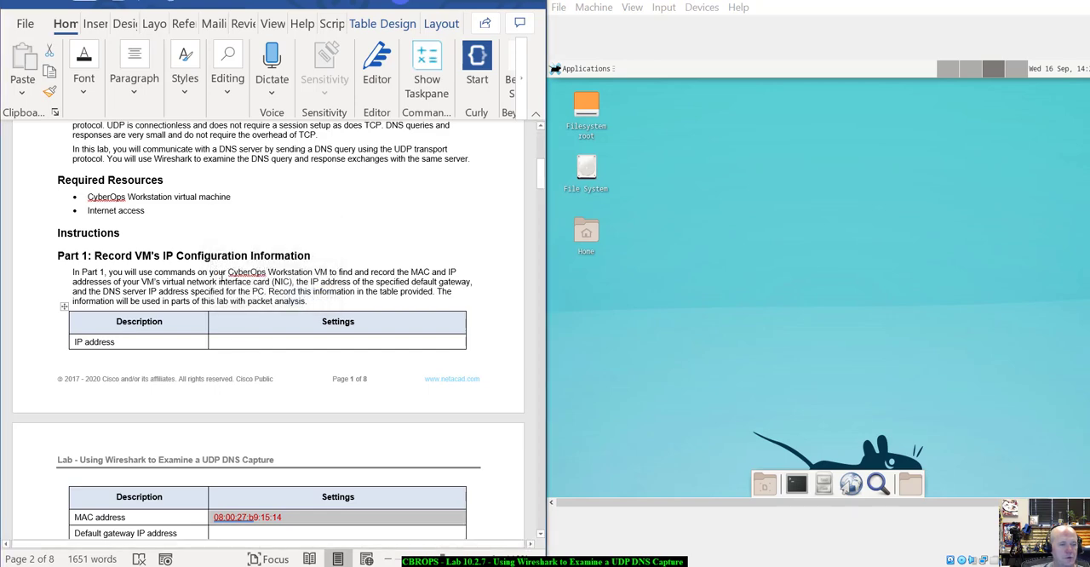
scroll(240, 282, down, 2)
scroll(239, 282, down, 3)
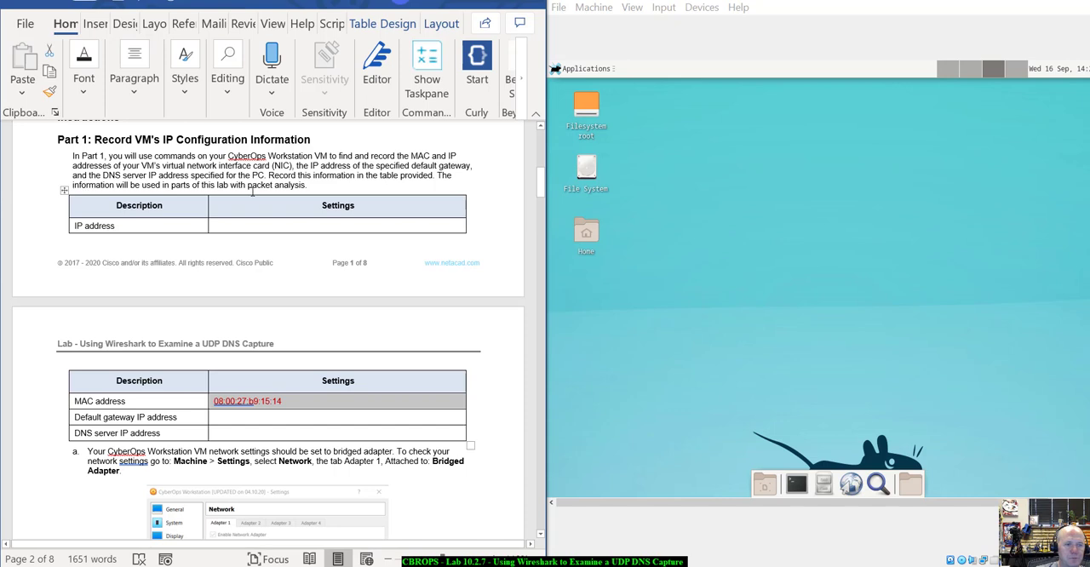
click(283, 404)
drag(287, 402, 217, 404)
key(BackSpace)
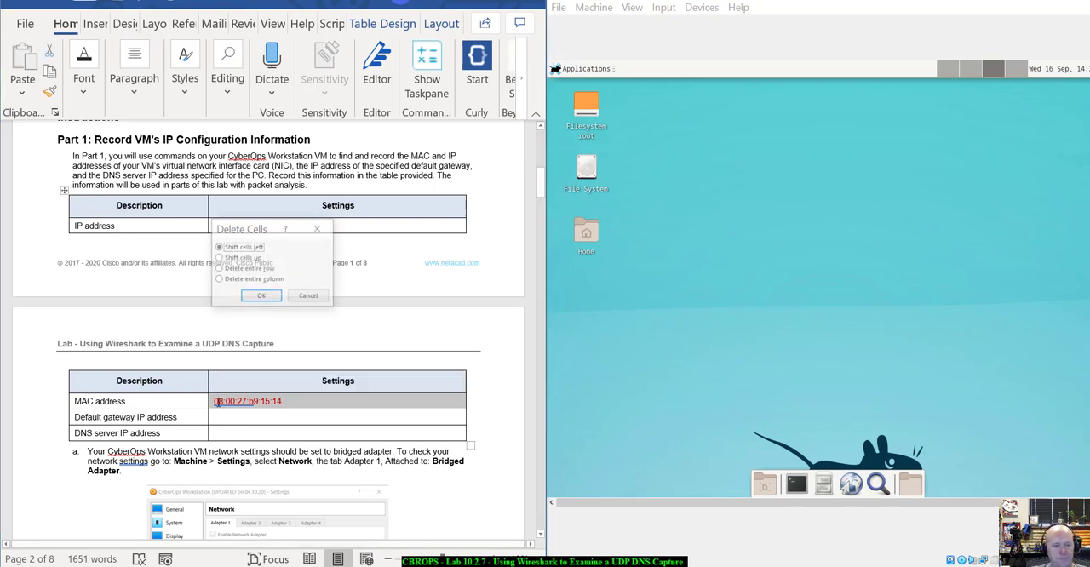
click(310, 297)
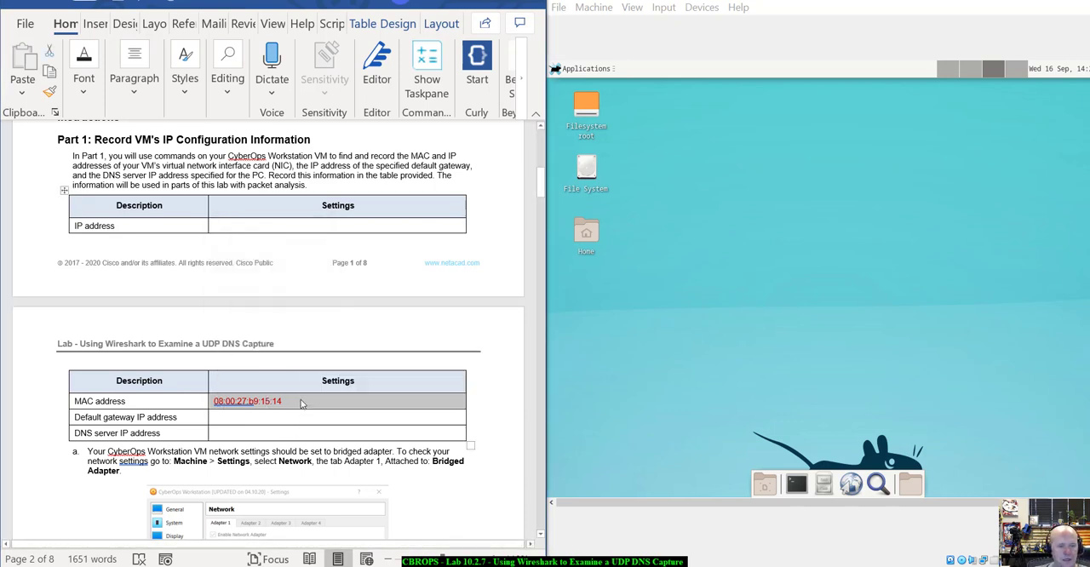
Clear the MAC address value from the Settings column, keeping the table cell itself.
click(301, 403)
key(BackSpace)
key(BackSpace)
key(BackSpace)
key(BackSpace)
key(BackSpace)
key(BackSpace)
key(BackSpace)
key(BackSpace)
key(BackSpace)
key(BackSpace)
key(BackSpace)
key(BackSpace)
key(BackSpace)
key(BackSpace)
key(BackSpace)
key(BackSpace)
key(BackSpace)
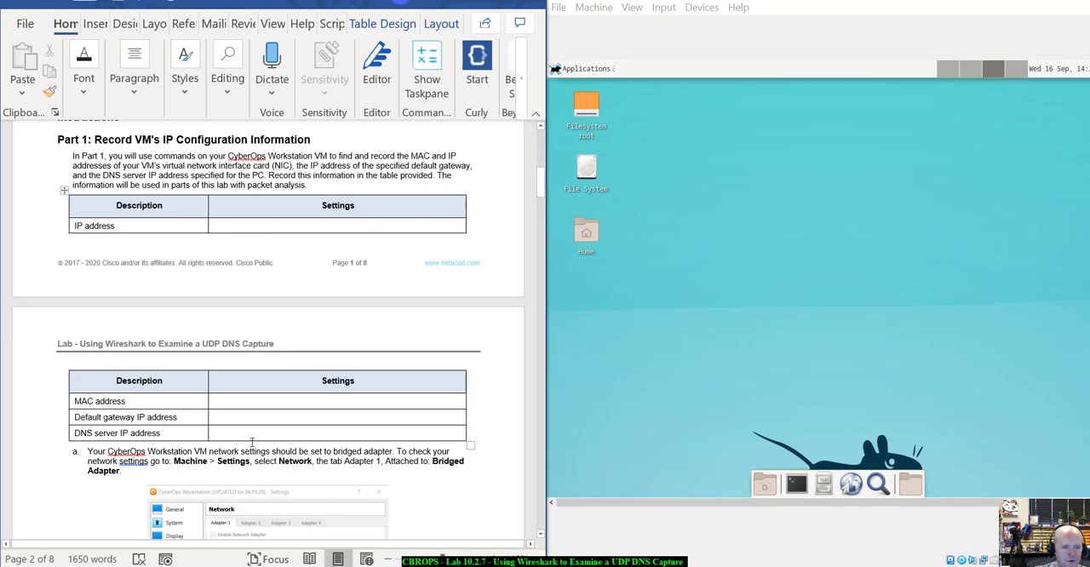
Open the CyberOps Workstation virtual machine's network settings as described in instruction a.
scroll(256, 439, down, 5)
scroll(258, 437, down, 1)
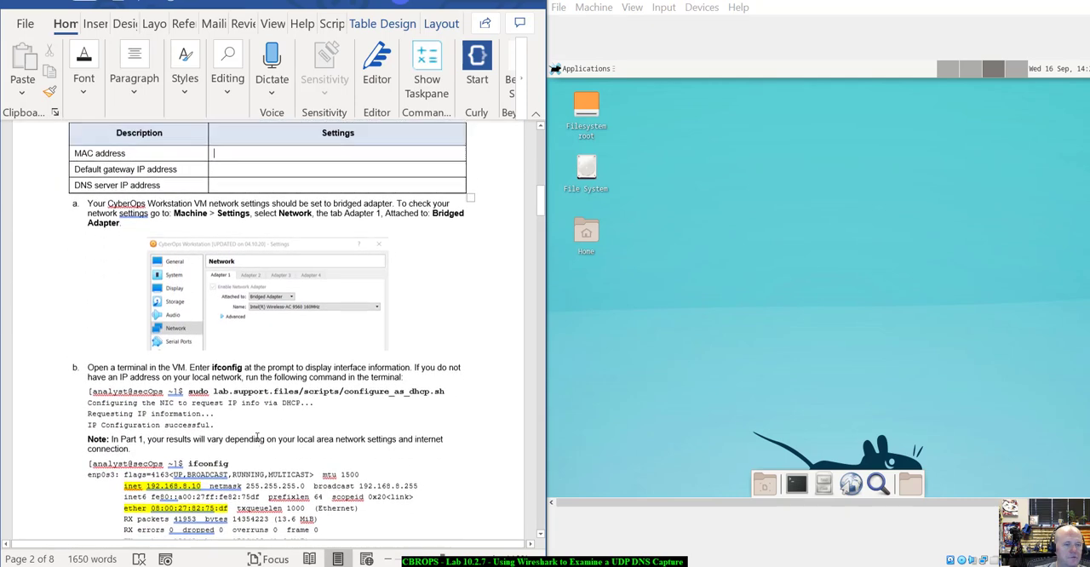
scroll(247, 409, up, 3)
scroll(239, 383, down, 5)
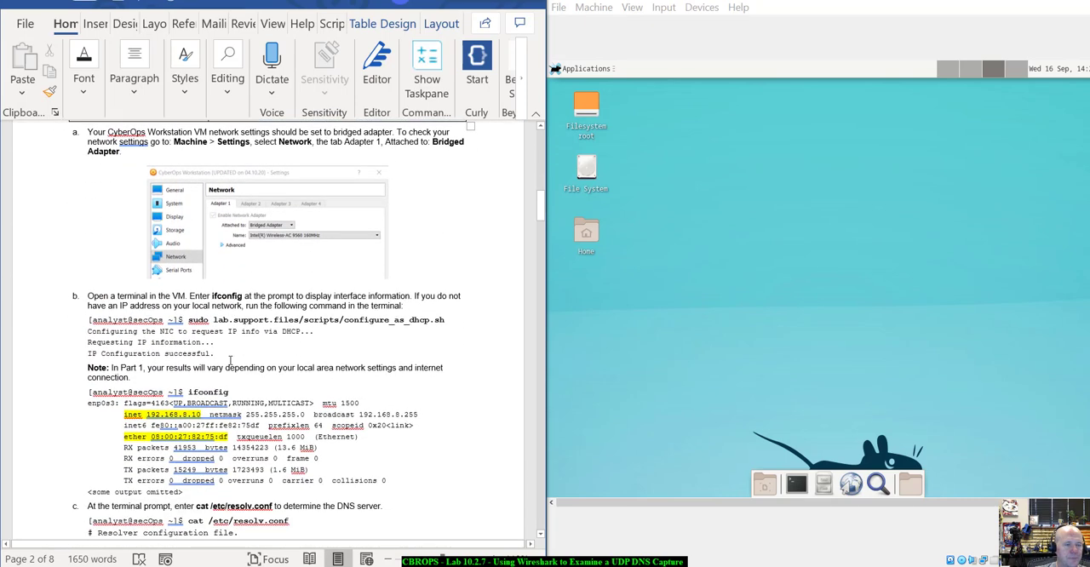
scroll(179, 213, up, 1)
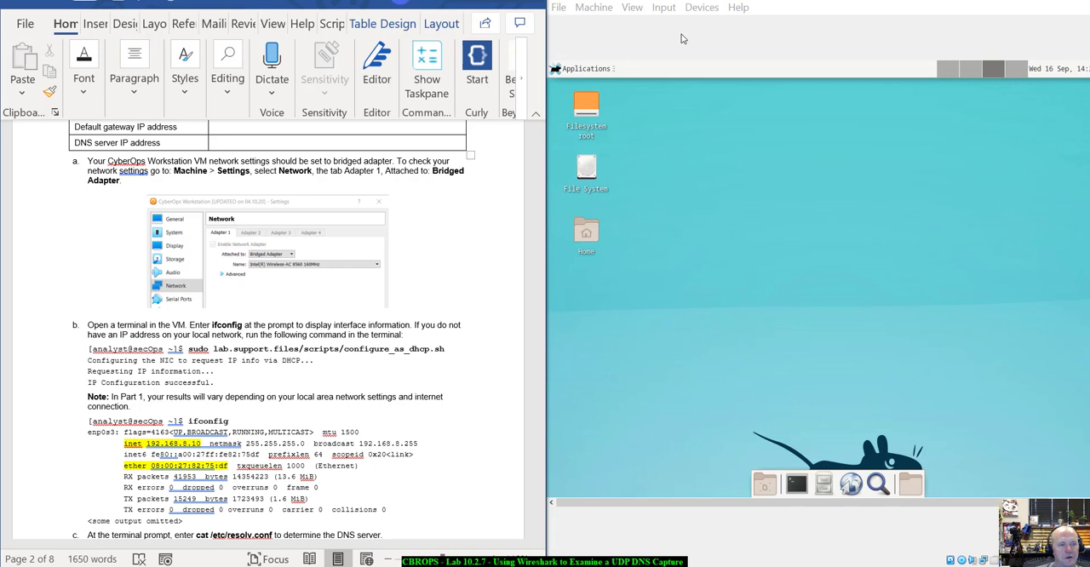
click(596, 7)
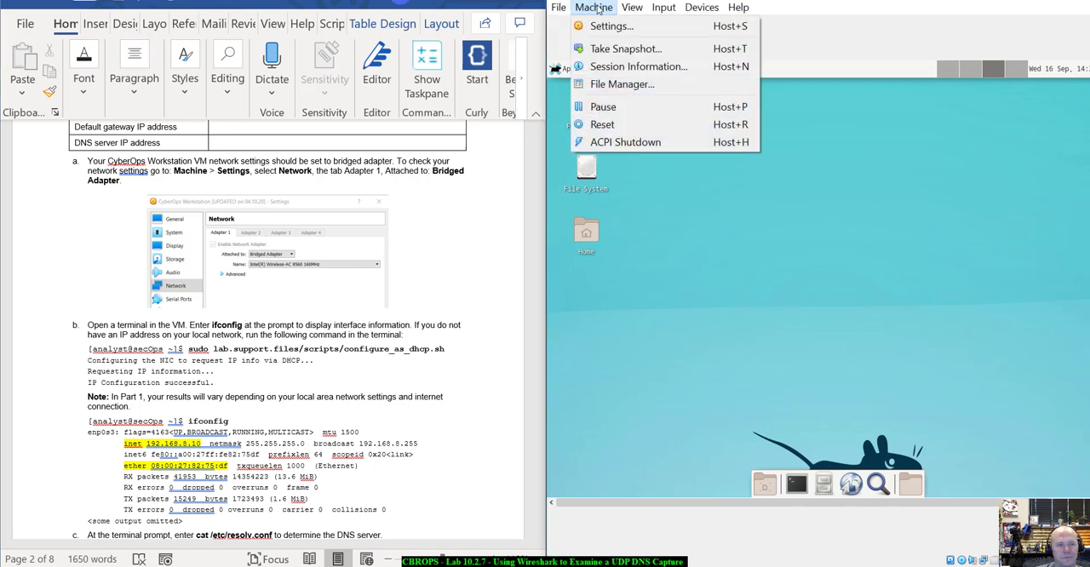
click(618, 26)
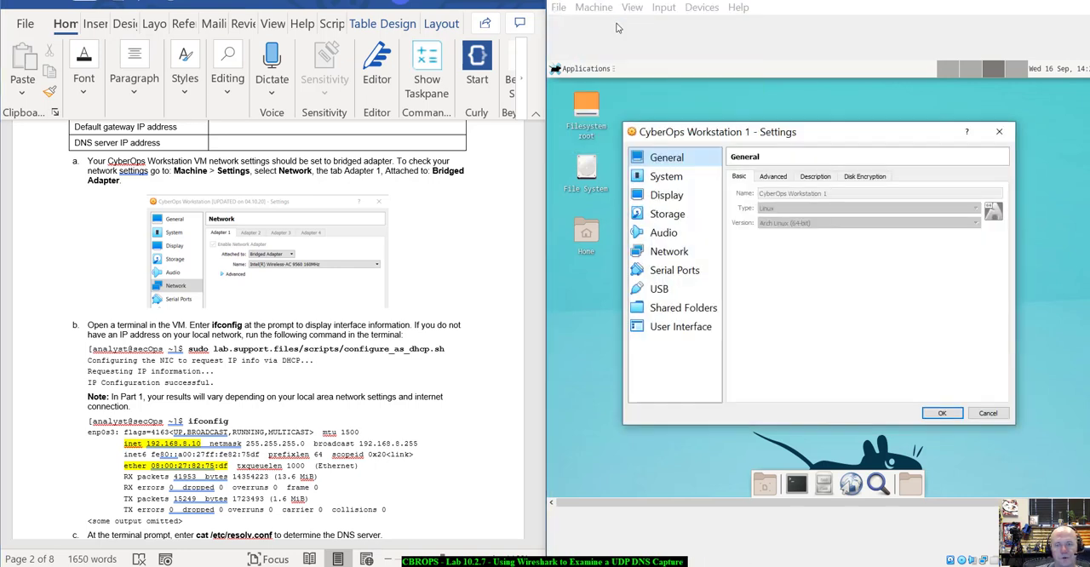
drag(754, 136, 752, 110)
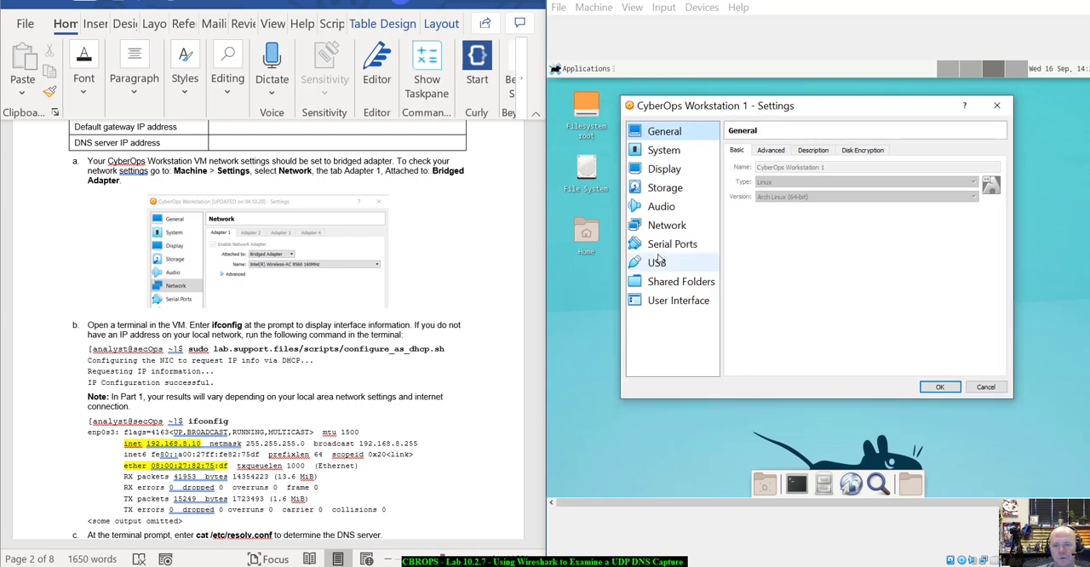
click(667, 226)
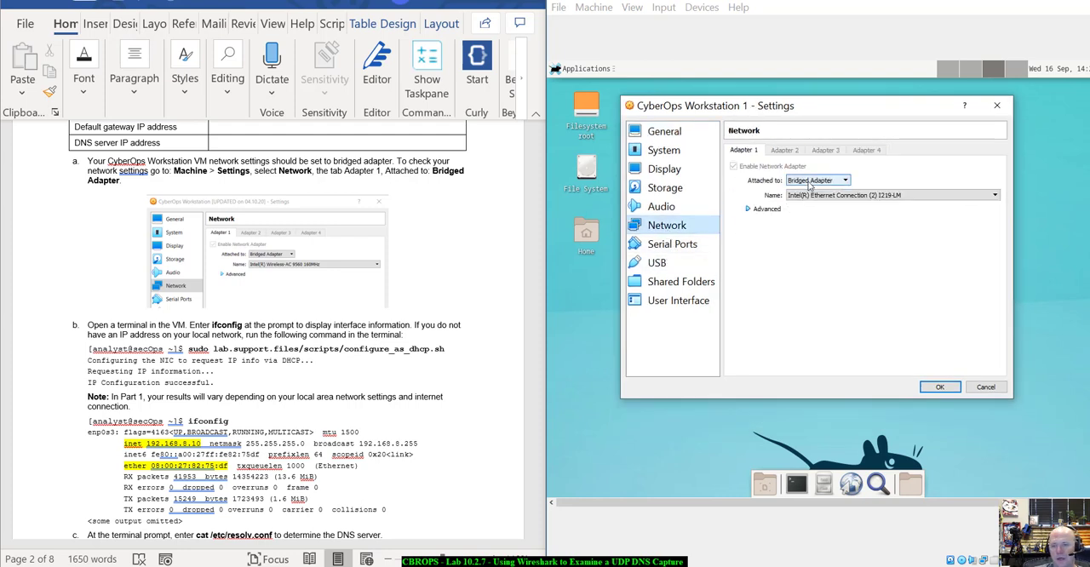
Check the attachment type options for Adapter 1 and close the settings without saving changes.
click(845, 181)
click(845, 182)
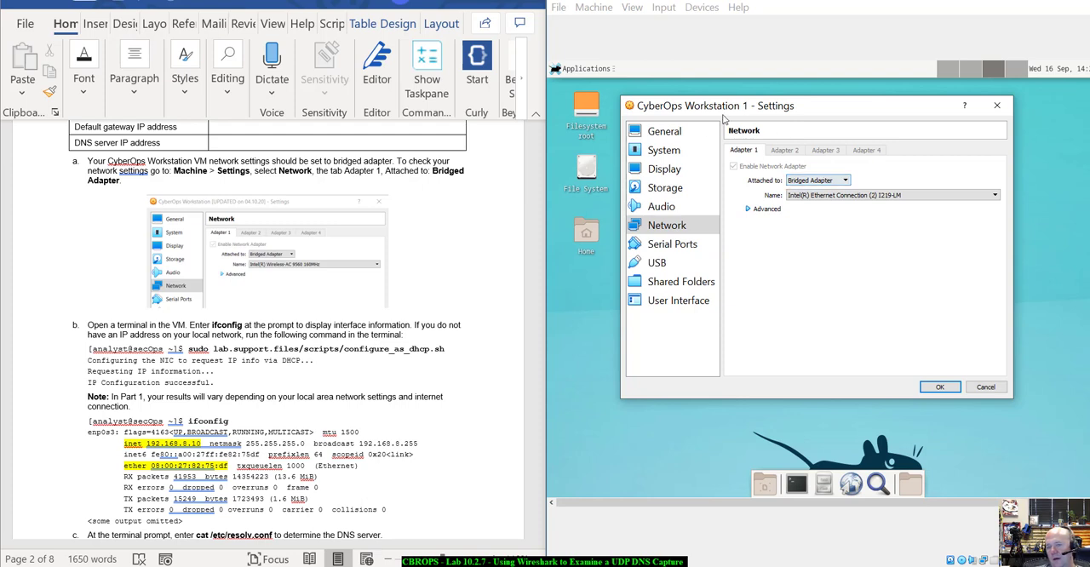
click(816, 181)
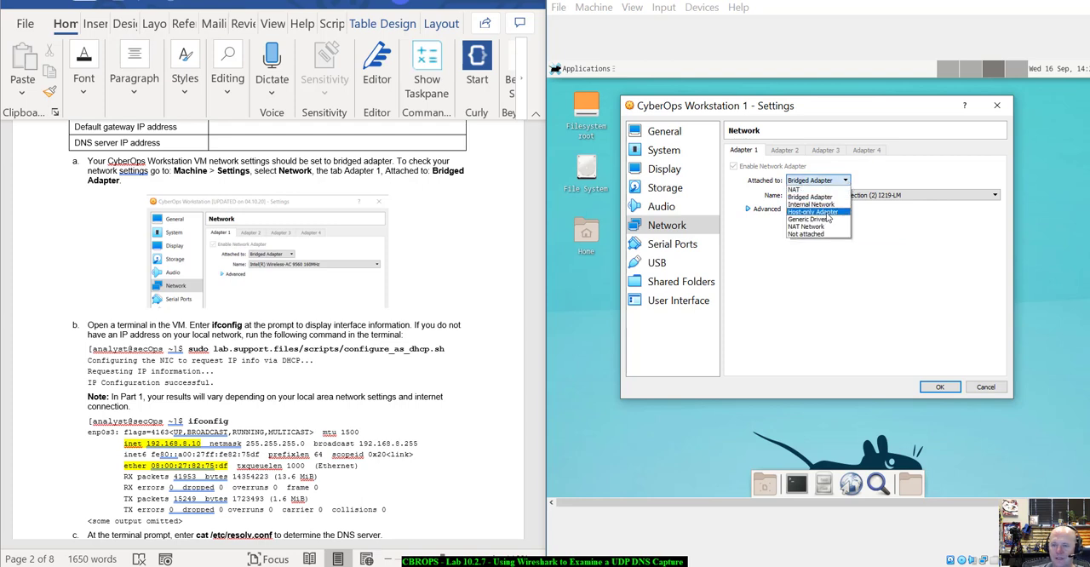
click(876, 237)
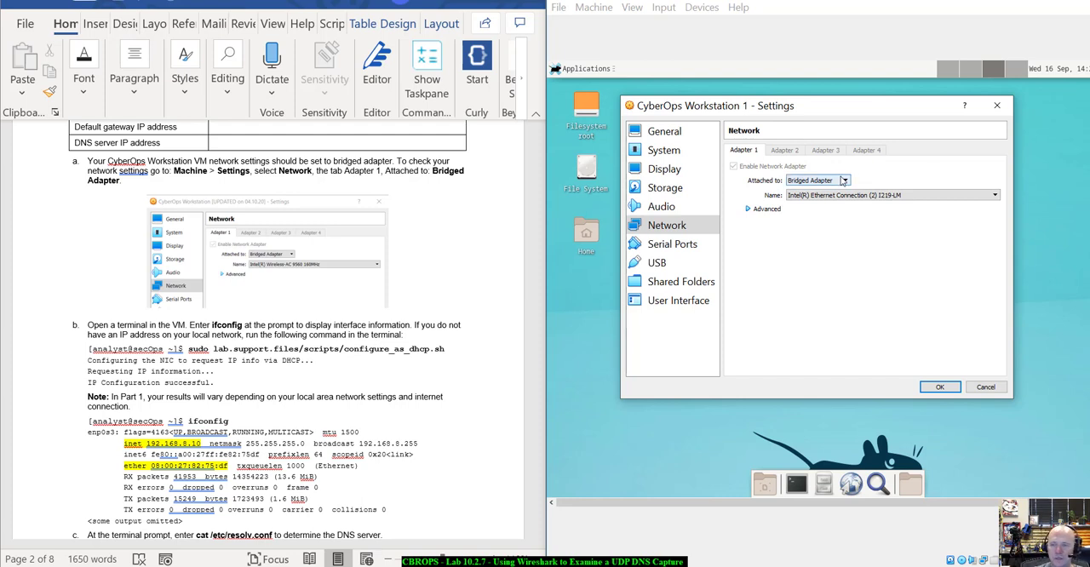
drag(847, 114, 832, 98)
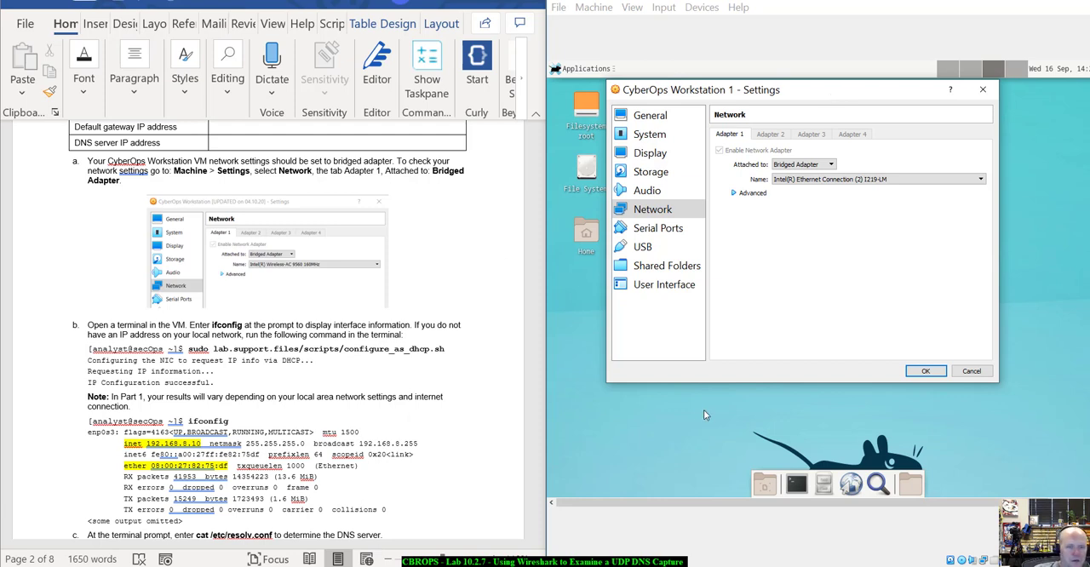
click(969, 376)
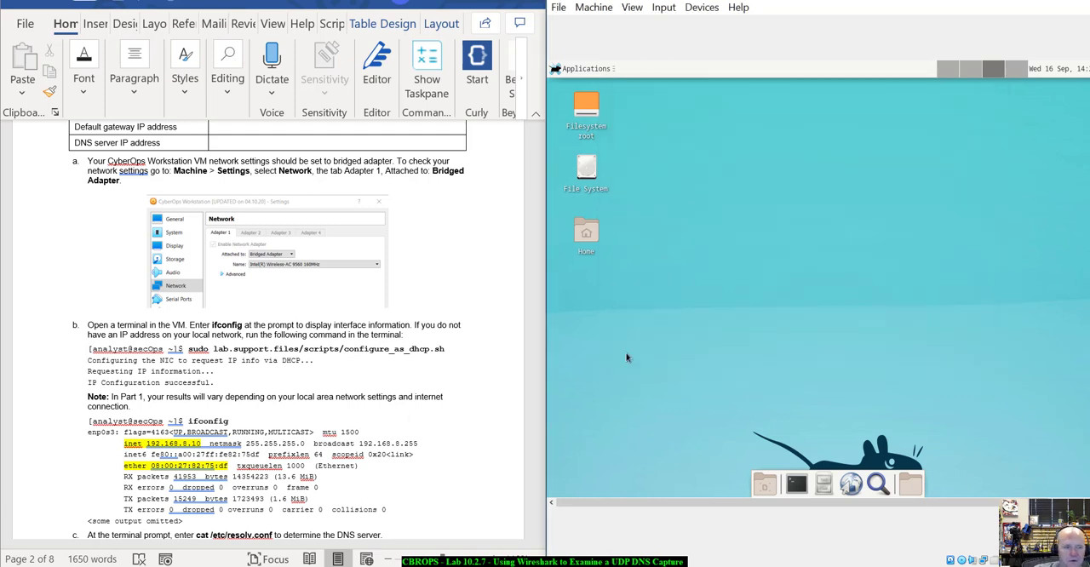
Open a terminal in the virtual machine and run ifconfig to display the interface information.
scroll(408, 384, down, 2)
scroll(407, 384, down, 3)
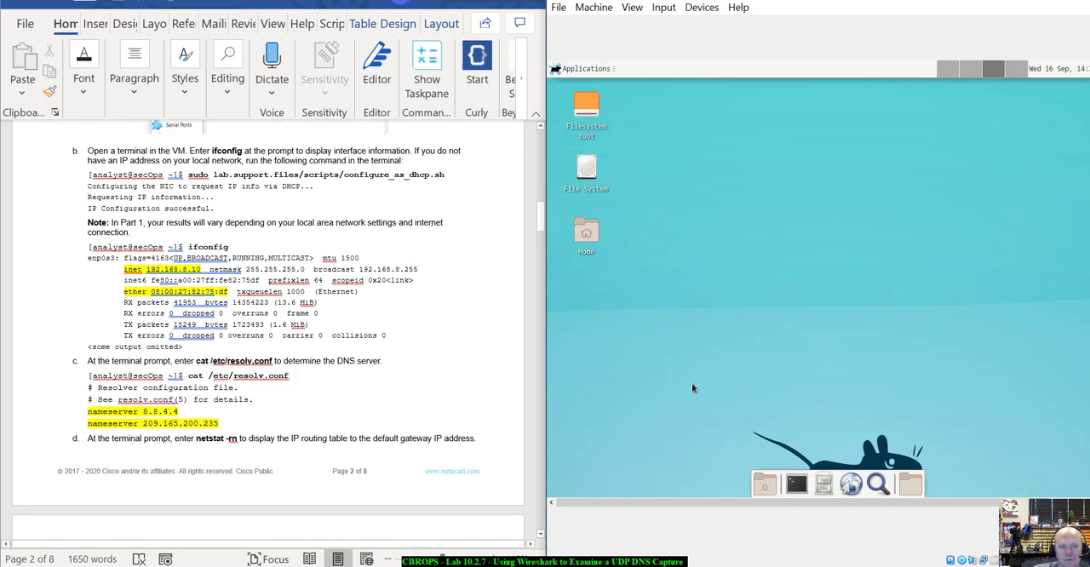
click(798, 489)
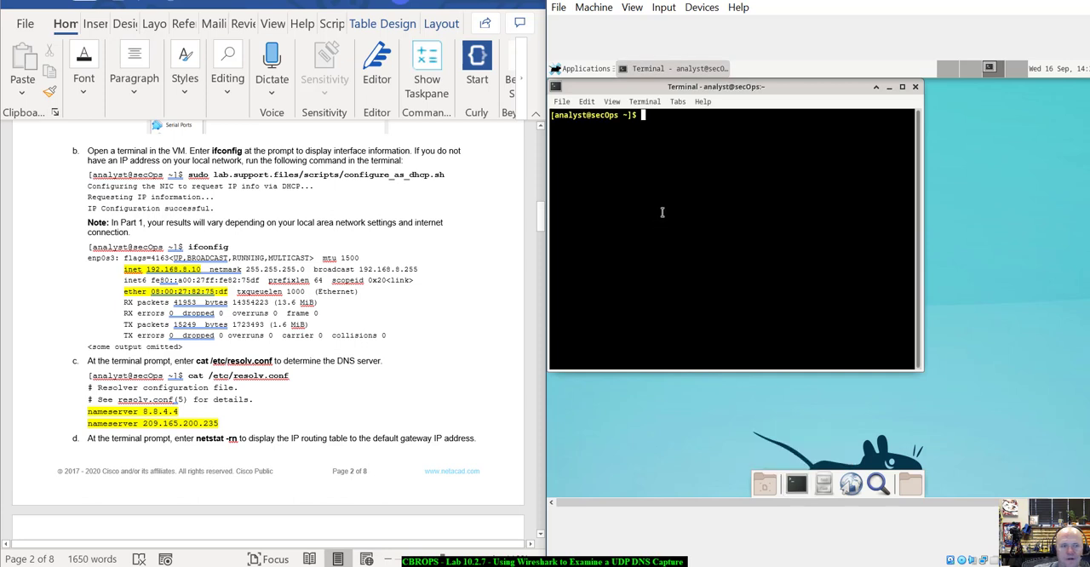
drag(644, 86, 695, 103)
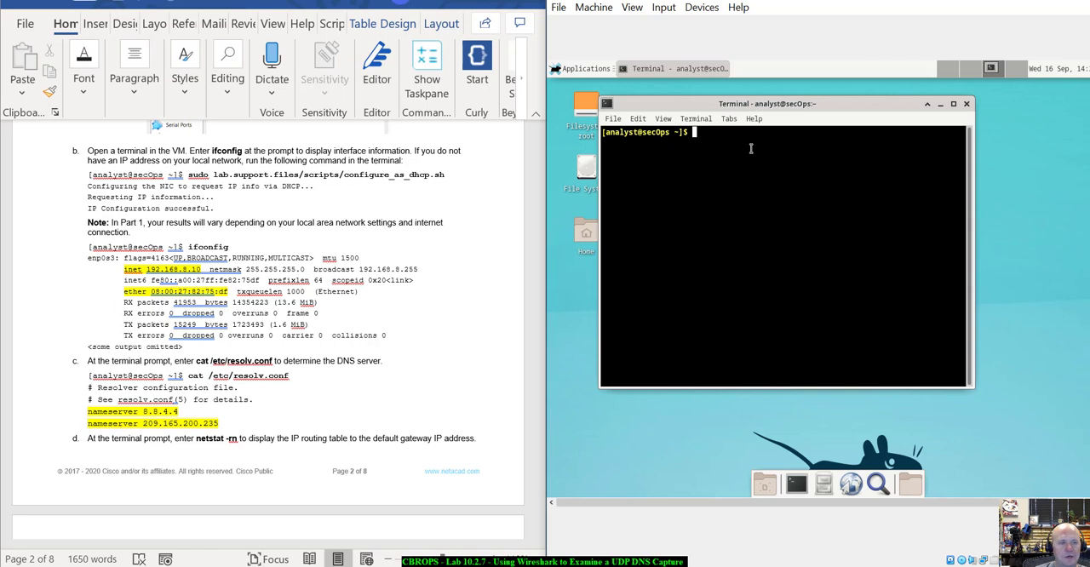
text(ifconfig)
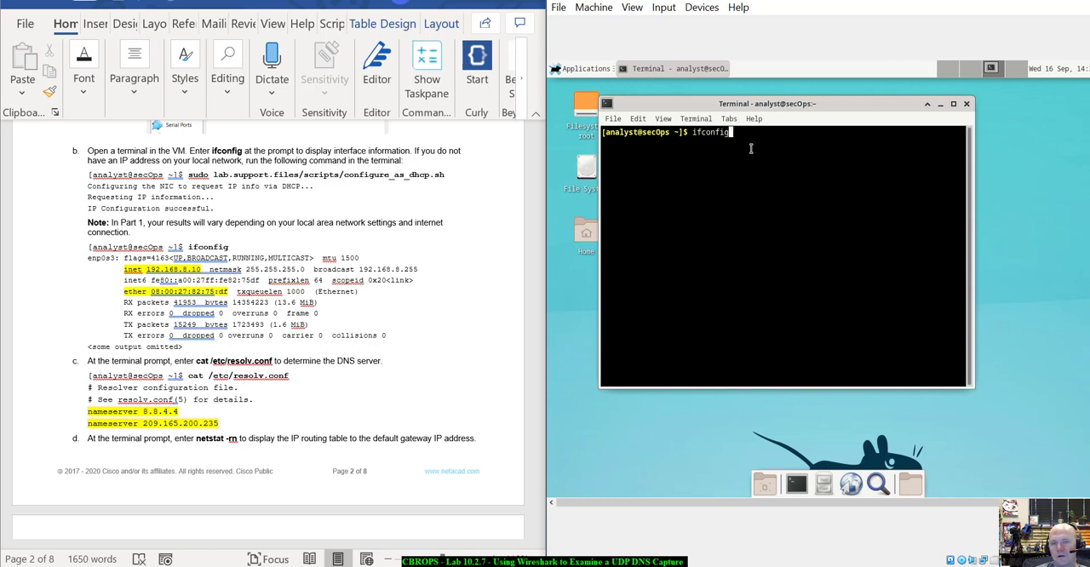
key(Return)
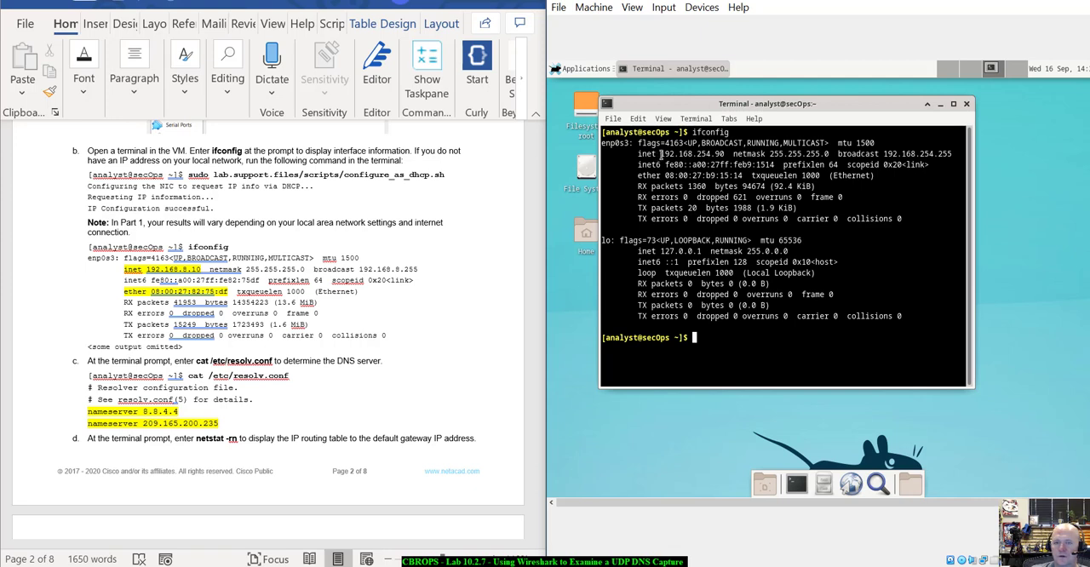
Examine the IP address, netmask and MAC address of enp0s3 in the ifconfig output by highlighting each.
drag(661, 153, 734, 154)
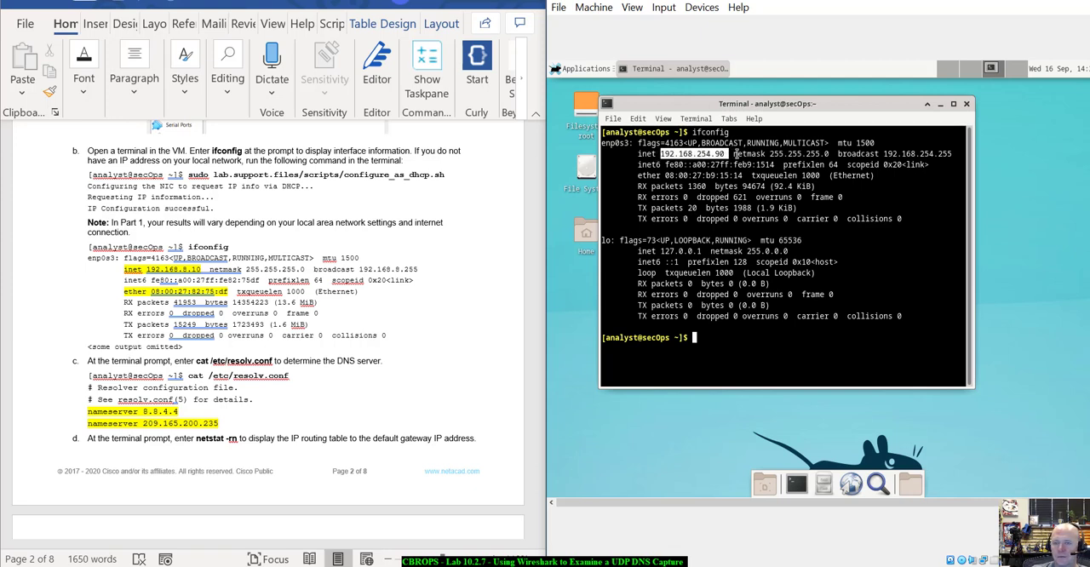
click(747, 154)
drag(747, 153, 833, 153)
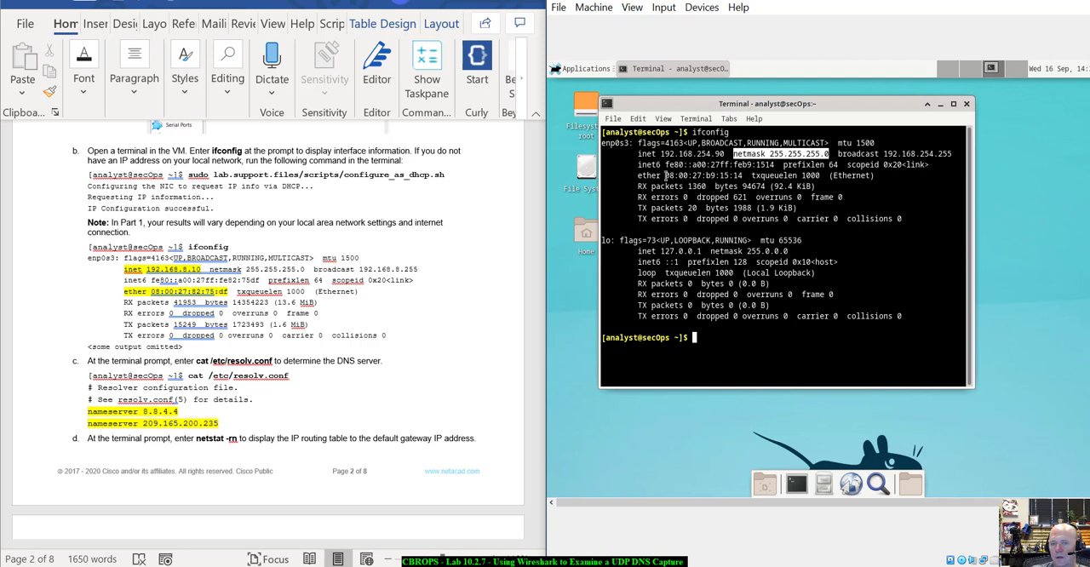
click(693, 200)
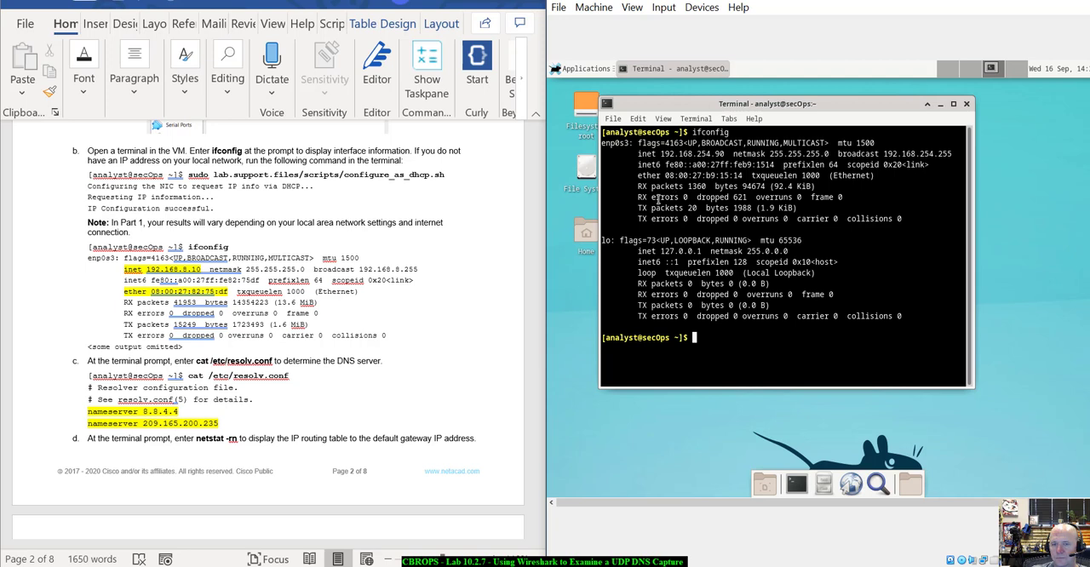
drag(665, 175, 743, 175)
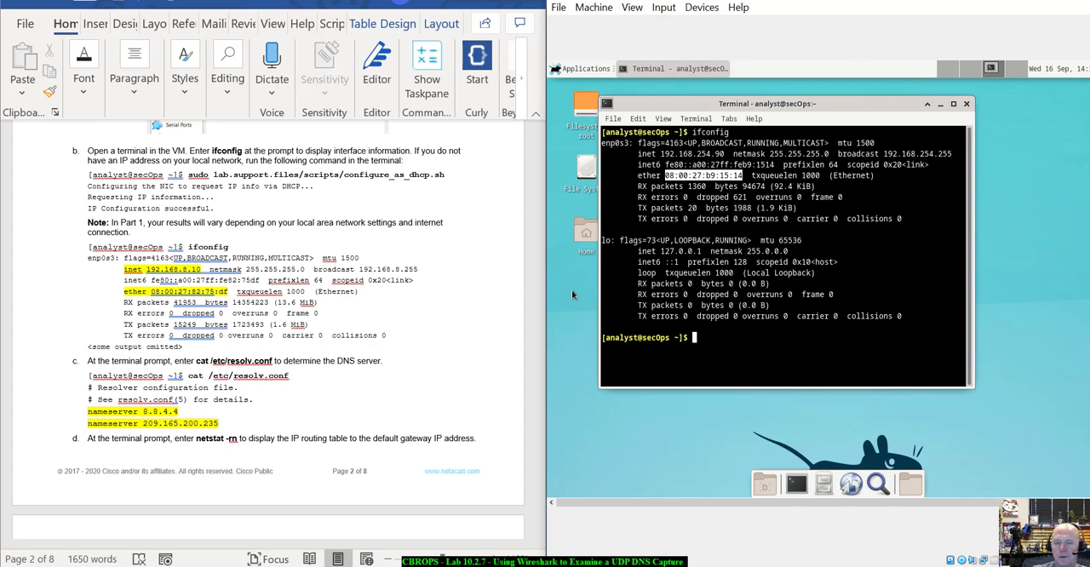
Display the contents of /etc/resolv.conf with cat at the terminal prompt, following instruction c.
scroll(223, 375, down, 3)
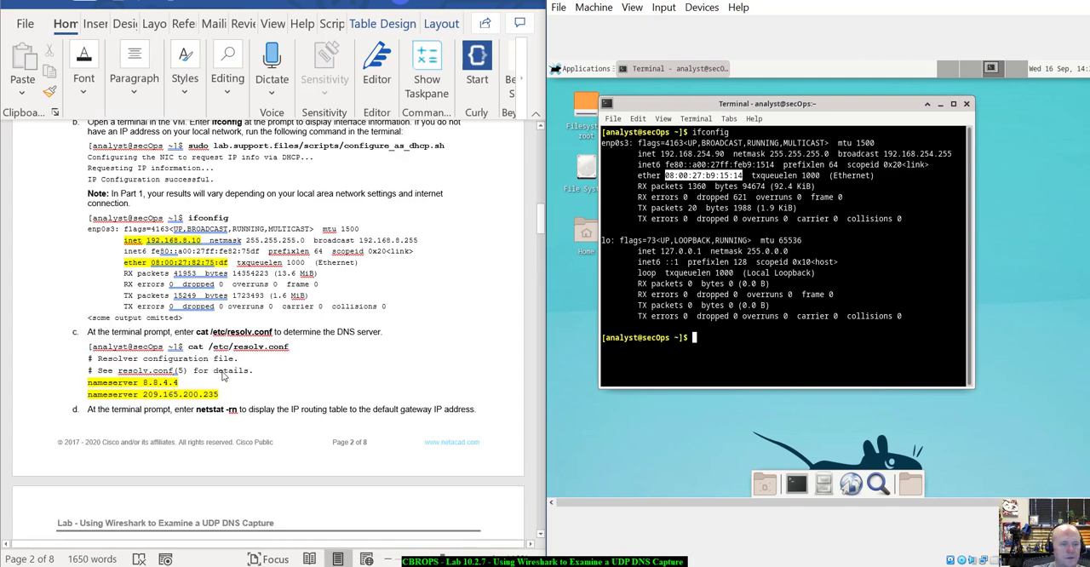
scroll(223, 375, down, 1)
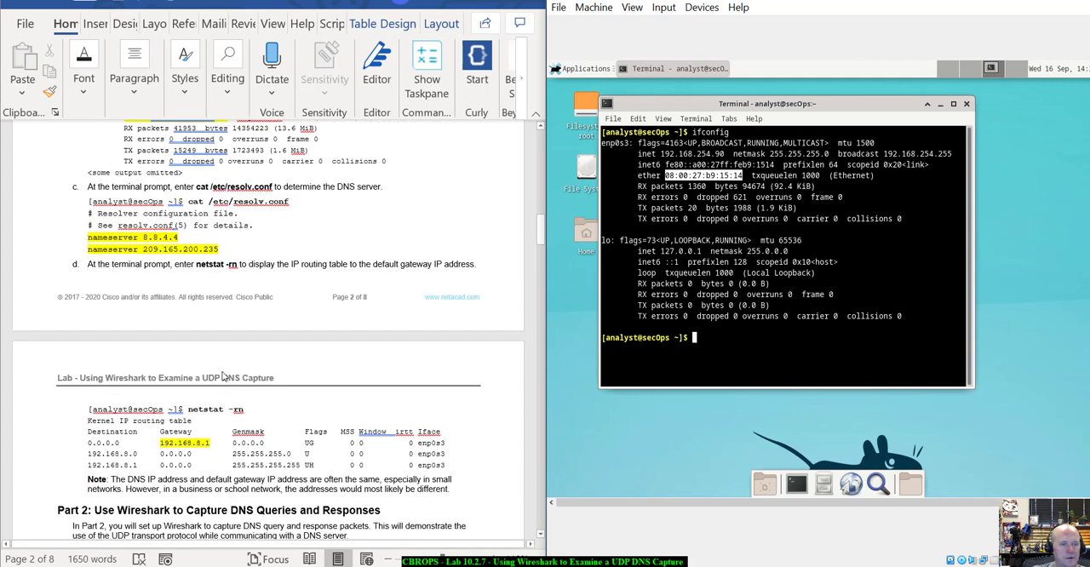
scroll(223, 375, down, 1)
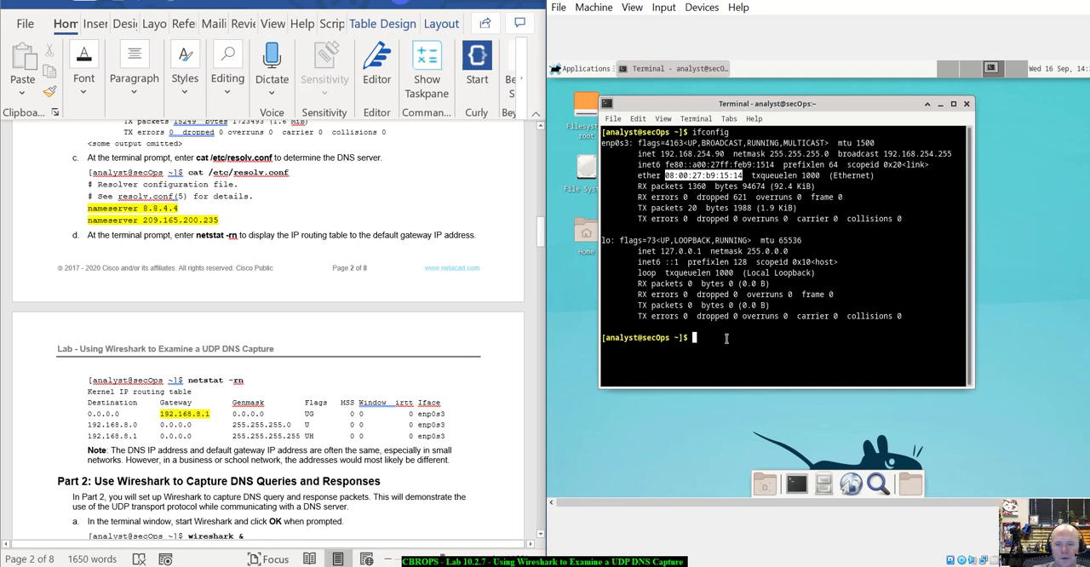
click(727, 337)
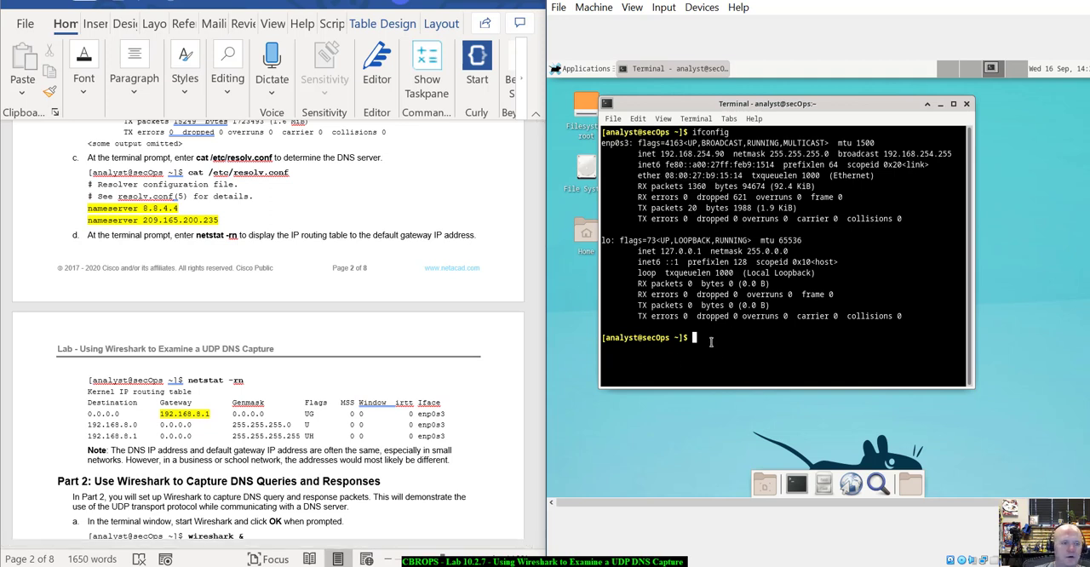
text(cat)
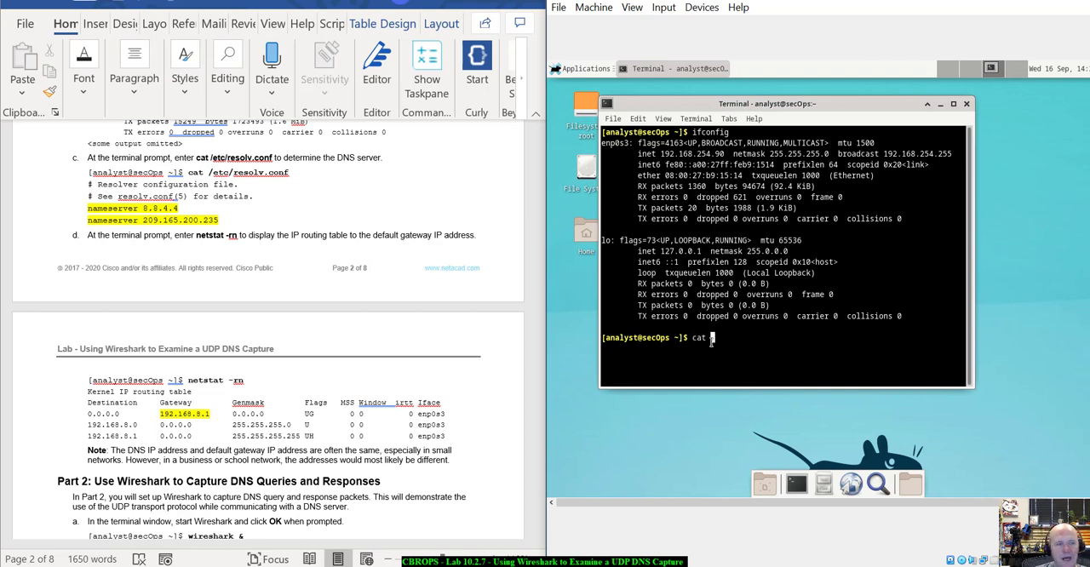
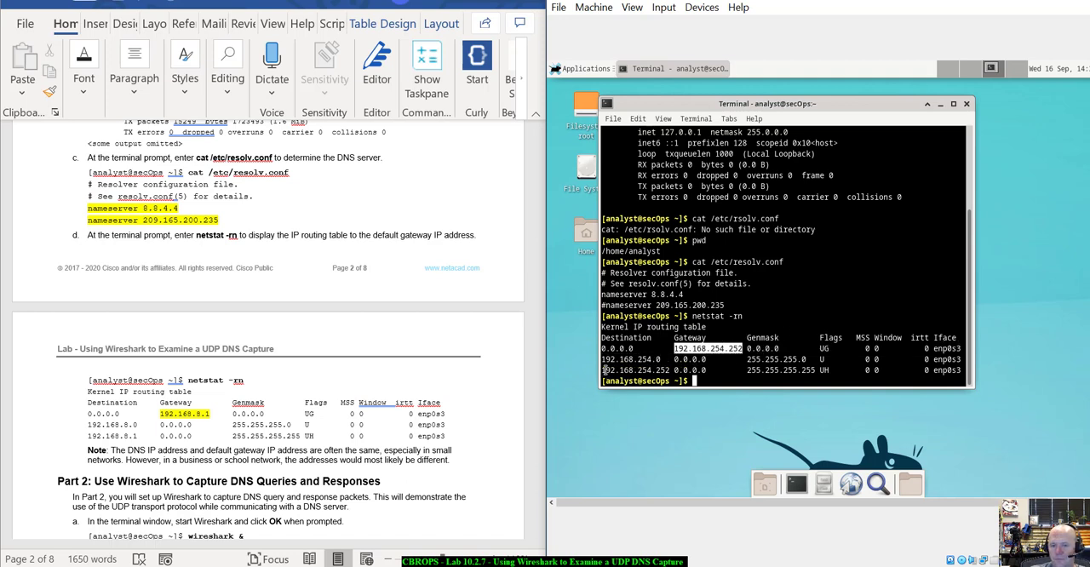
Examine the destinations and genmasks in the netstat routing table and compare them with the broadcast address in the ifconfig output.
drag(605, 369, 669, 370)
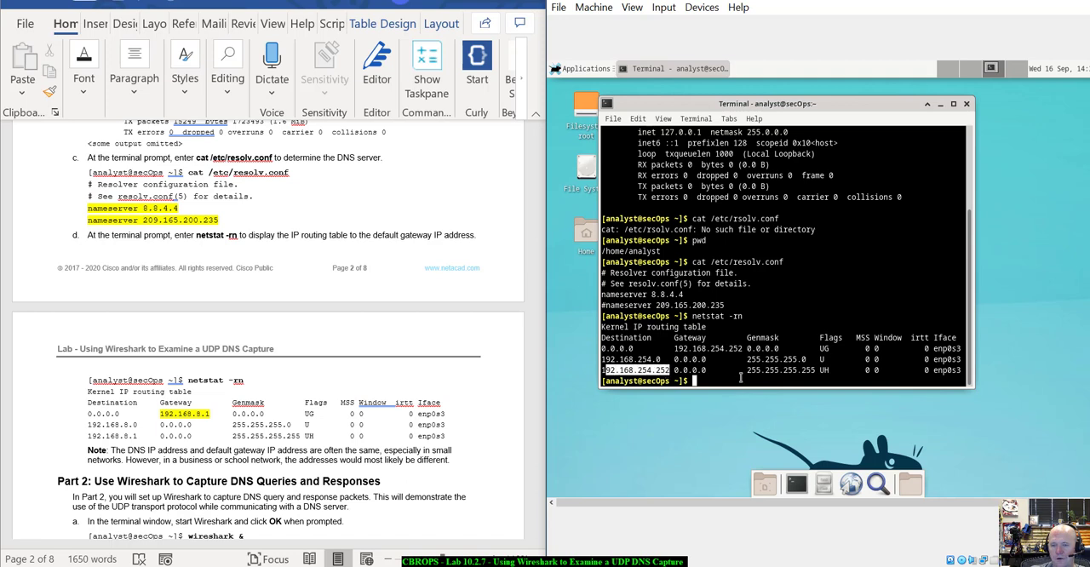
drag(746, 375, 820, 371)
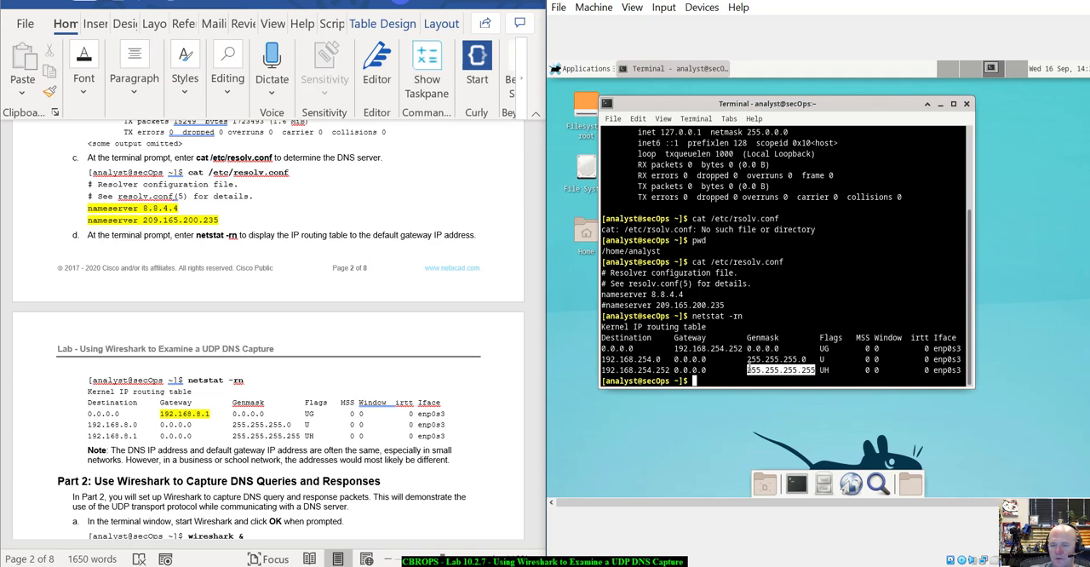
drag(670, 370, 604, 371)
click(761, 369)
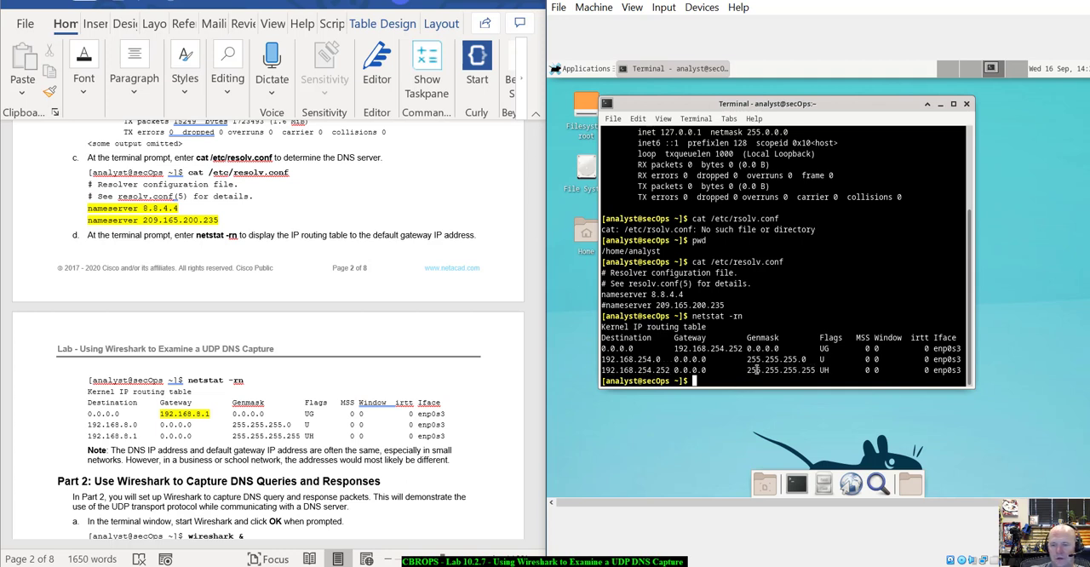
drag(603, 359, 662, 362)
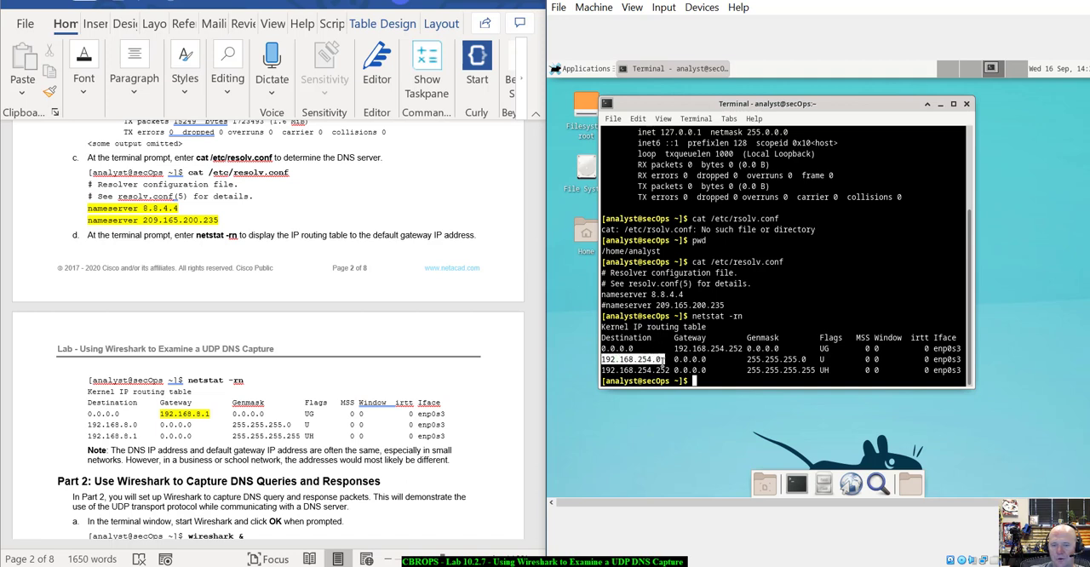
mouse_move(748, 360)
mouse_down()
mouse_move(809, 360)
mouse_move(746, 362)
mouse_up()
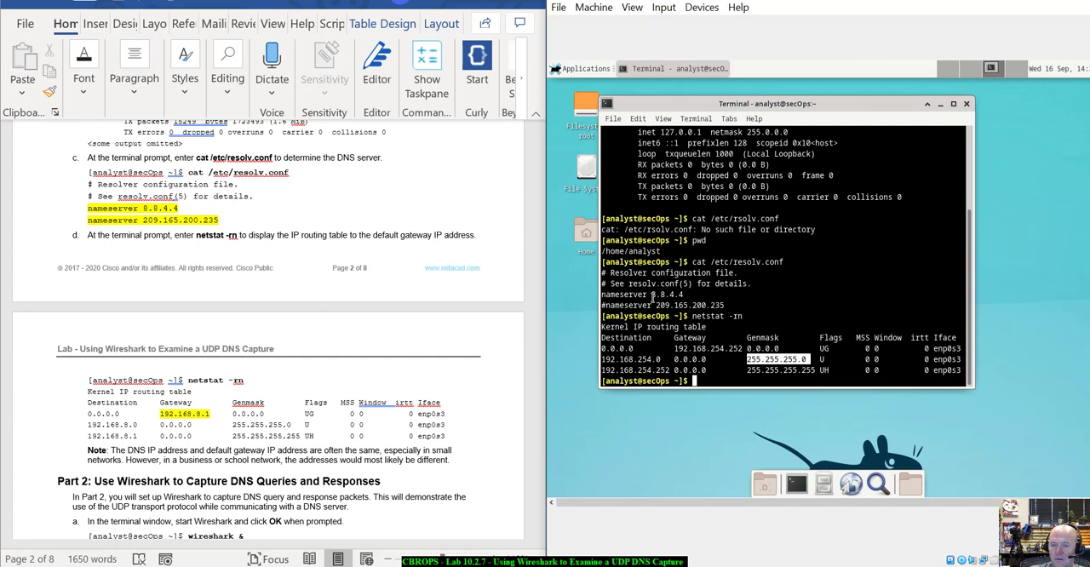
scroll(712, 281, up, 3)
scroll(712, 281, up, 1)
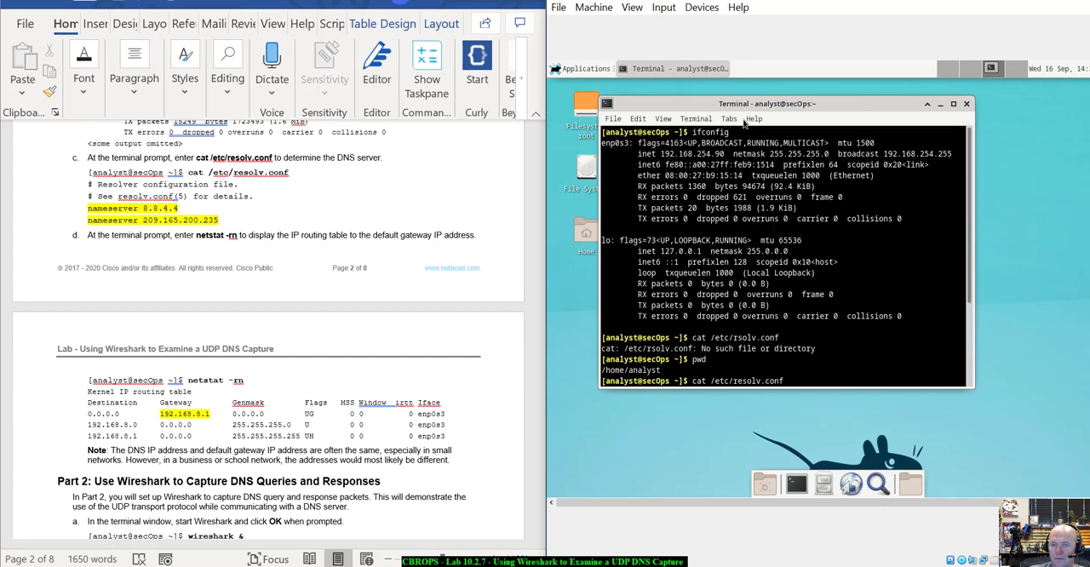
drag(966, 155, 889, 155)
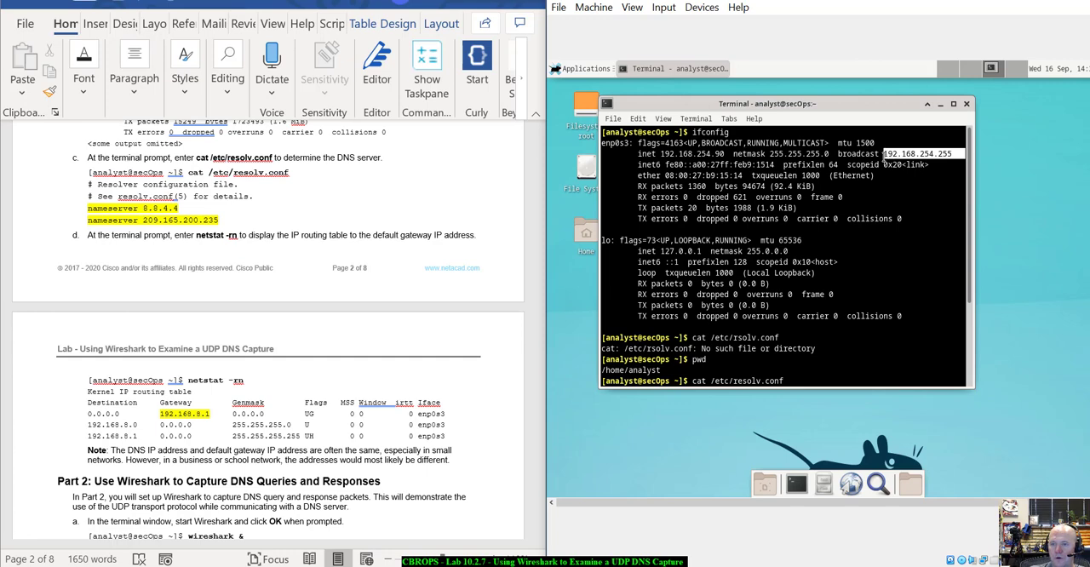
scroll(681, 285, down, 3)
scroll(681, 288, down, 1)
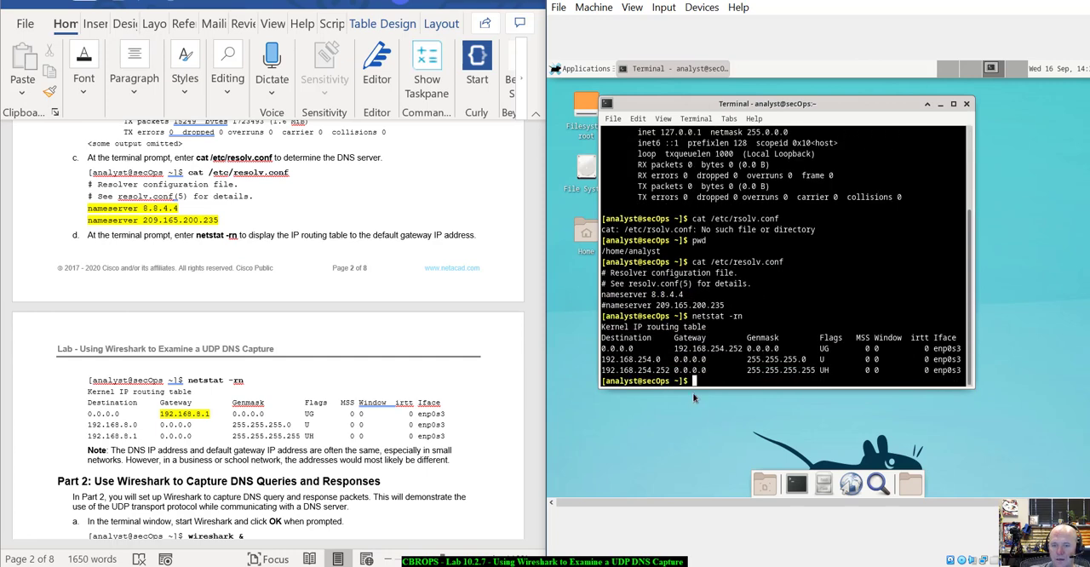
drag(662, 360, 599, 359)
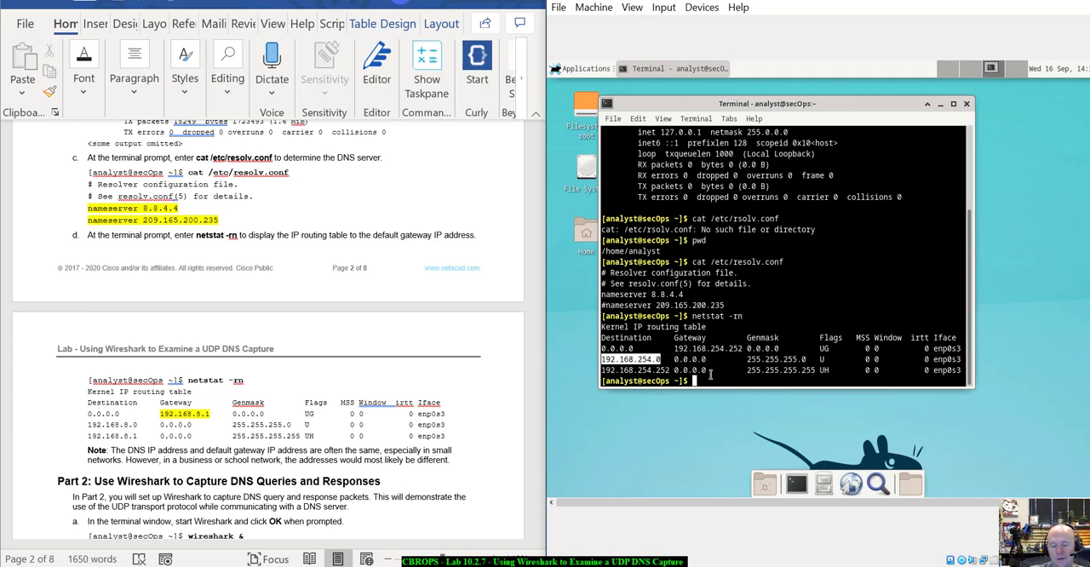
drag(671, 370, 596, 373)
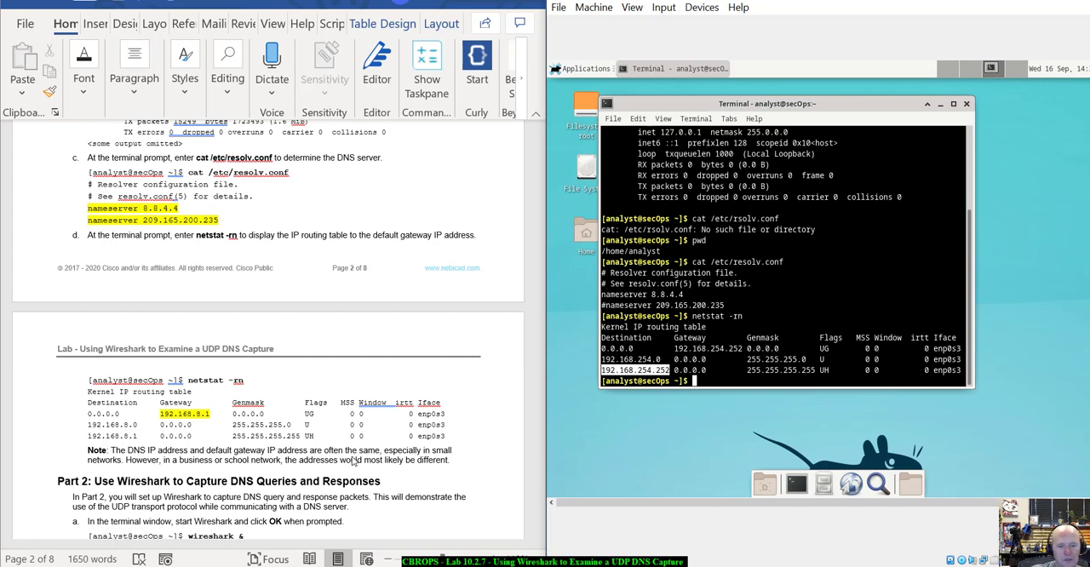
Record 192.168.254.90 as the IP address in the Part 1 settings table of the lab document.
scroll(347, 463, up, 15)
scroll(367, 456, up, 4)
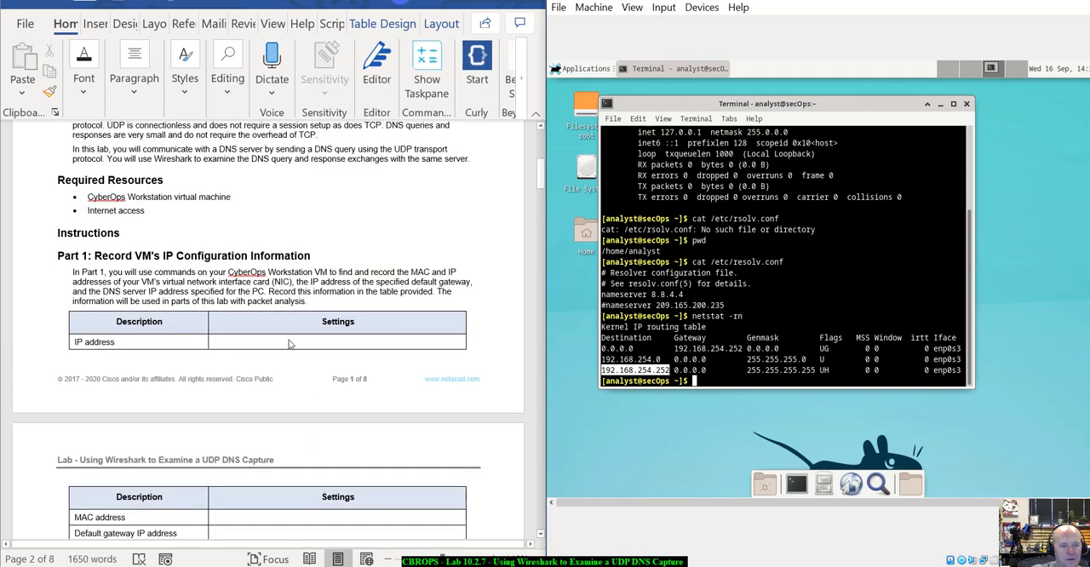
click(284, 342)
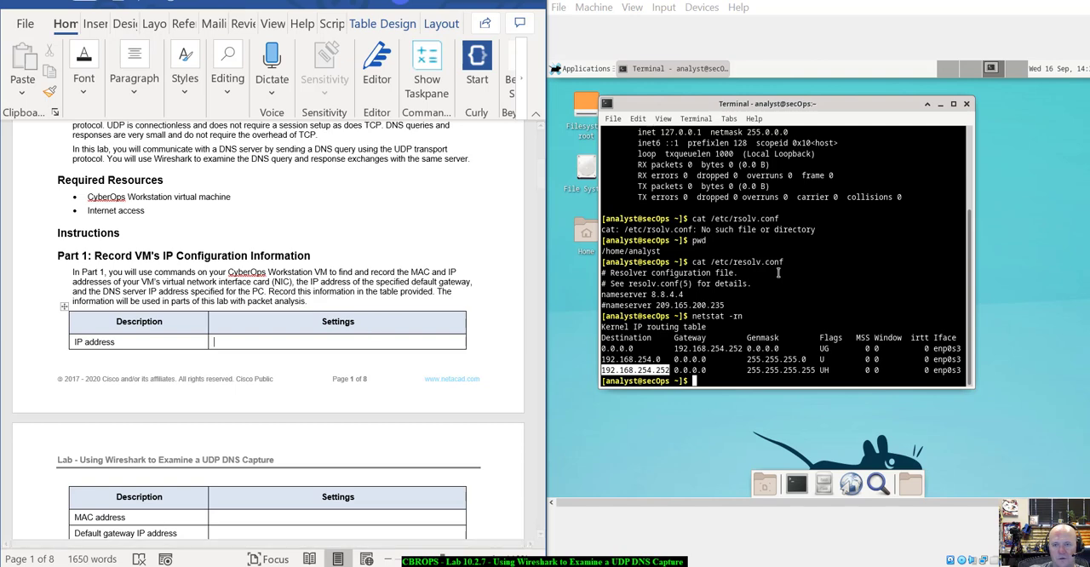
scroll(762, 277, up, 4)
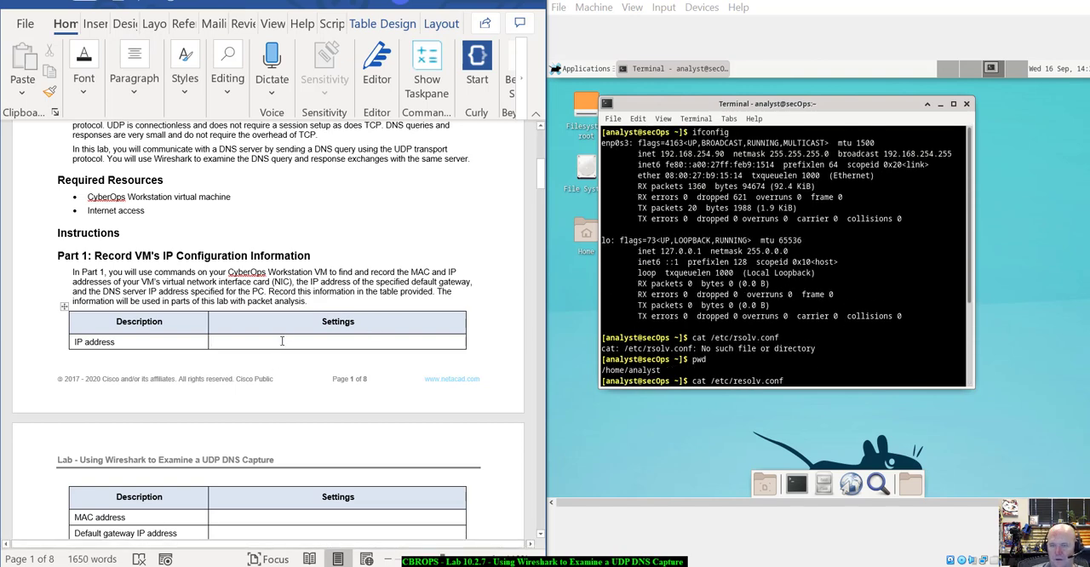
text(192.168.)
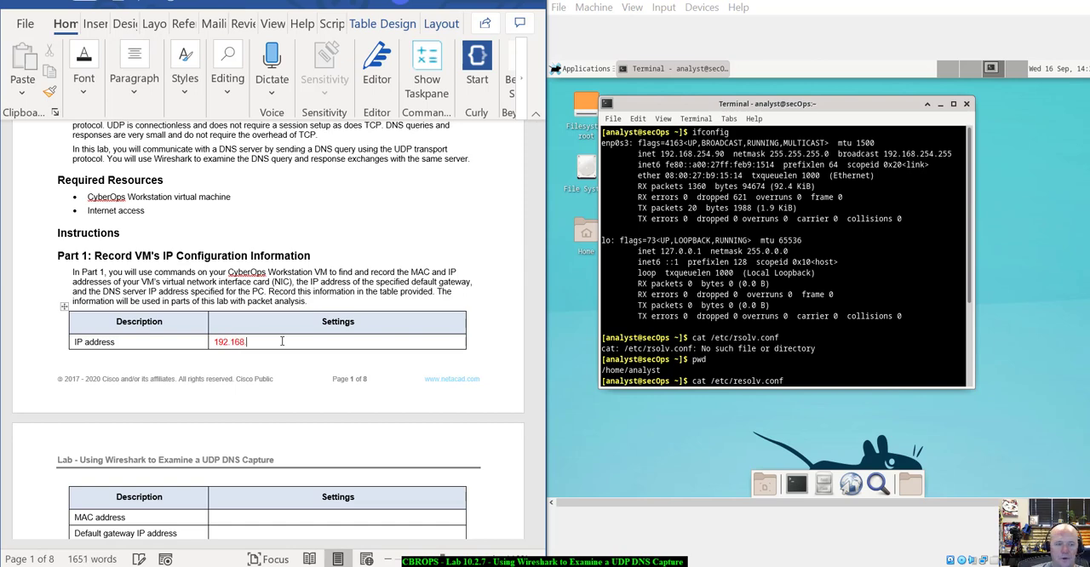
text(254.90)
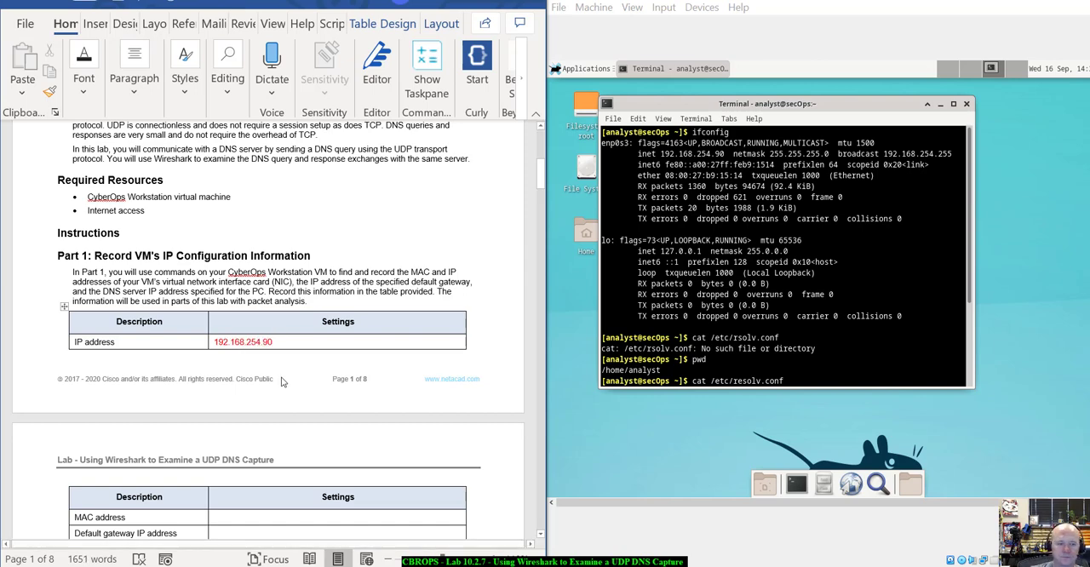
Record the enp0s3 MAC address 08:00:27:b9:15:14 in the settings table, using the ether value from the ifconfig output.
scroll(285, 358, down, 3)
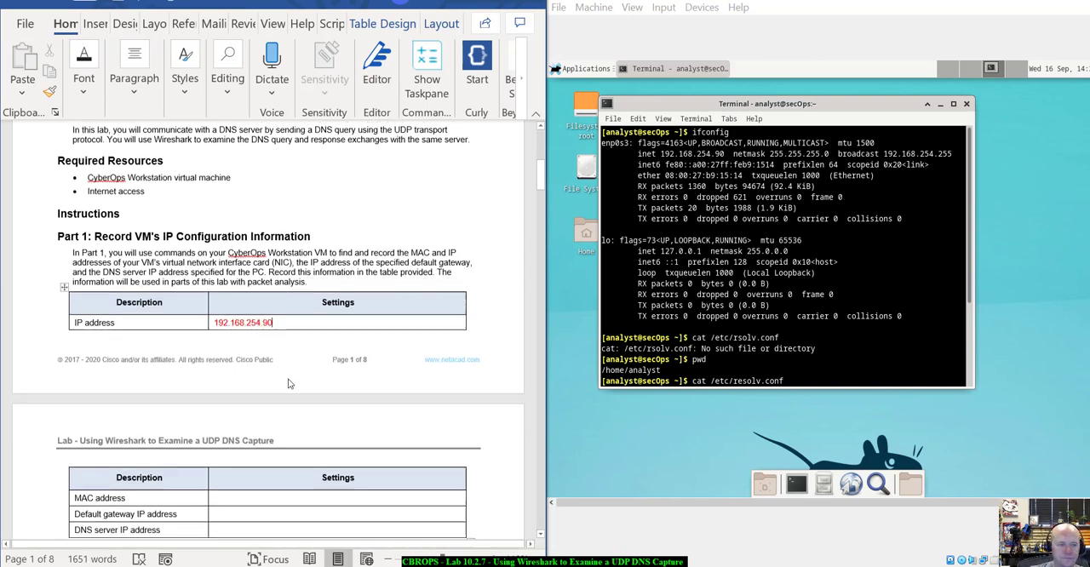
click(250, 372)
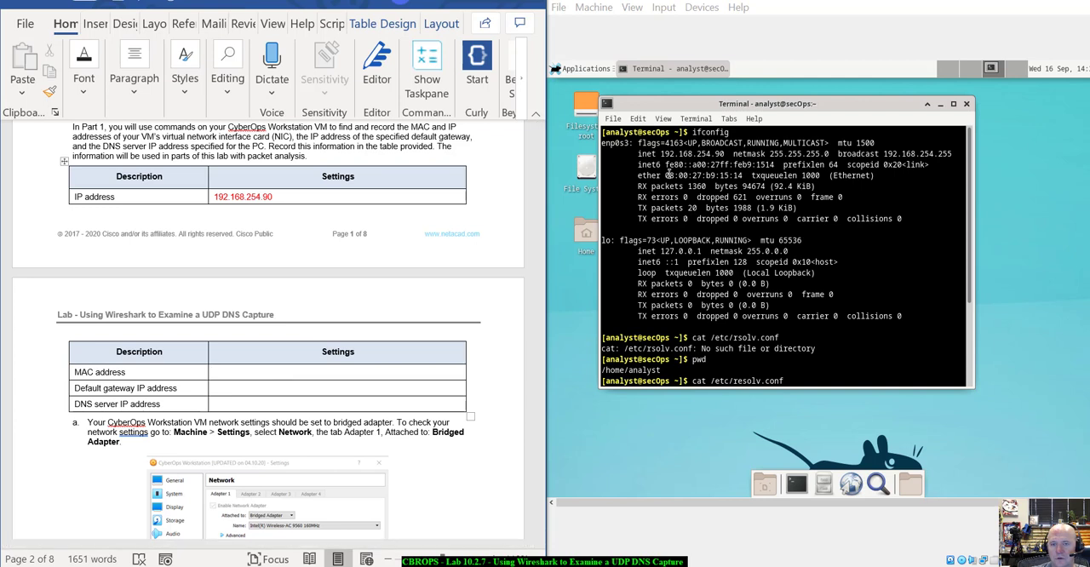
mouse_move(666, 175)
mouse_down()
mouse_move(744, 176)
mouse_move(661, 175)
mouse_up()
click(739, 175)
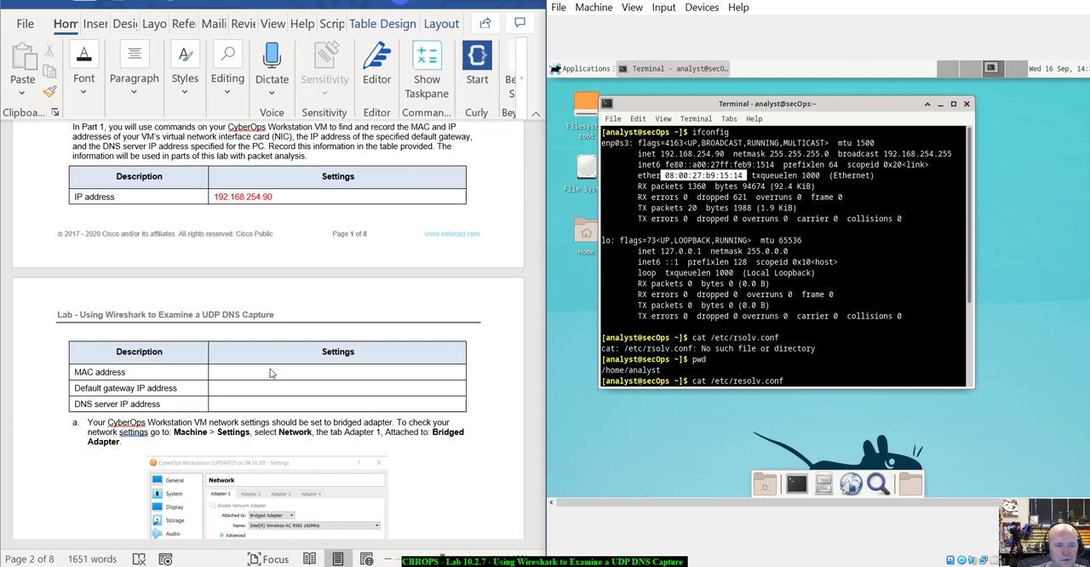
click(265, 374)
text(08)
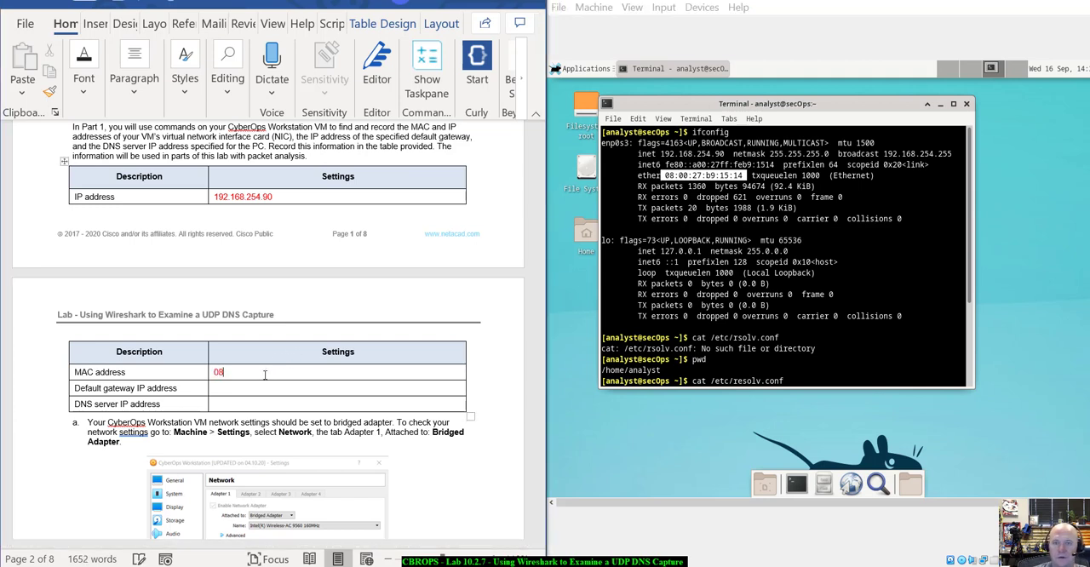
text(:00:27:b89)
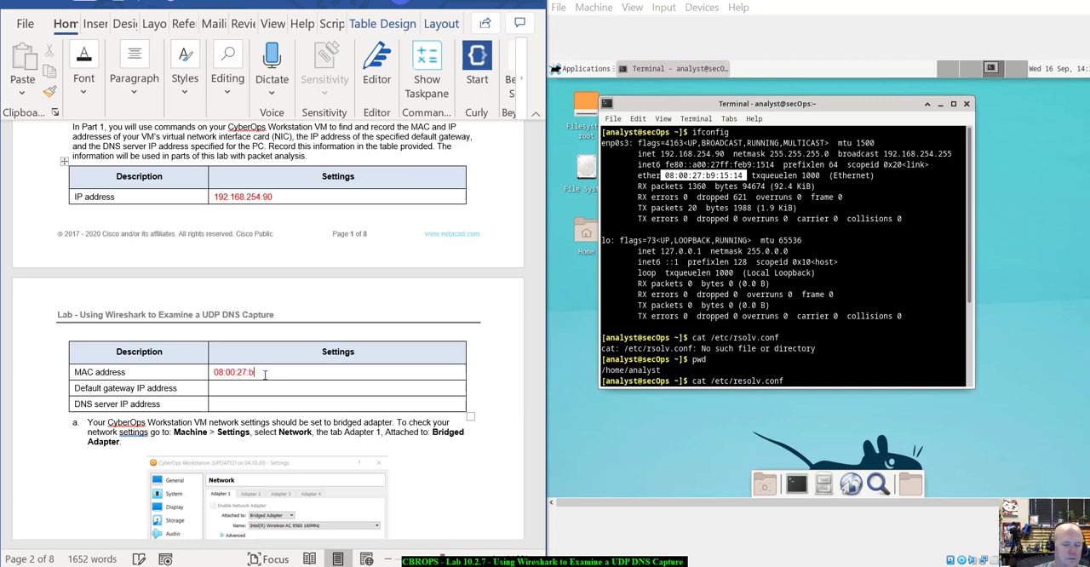
text(9:154)
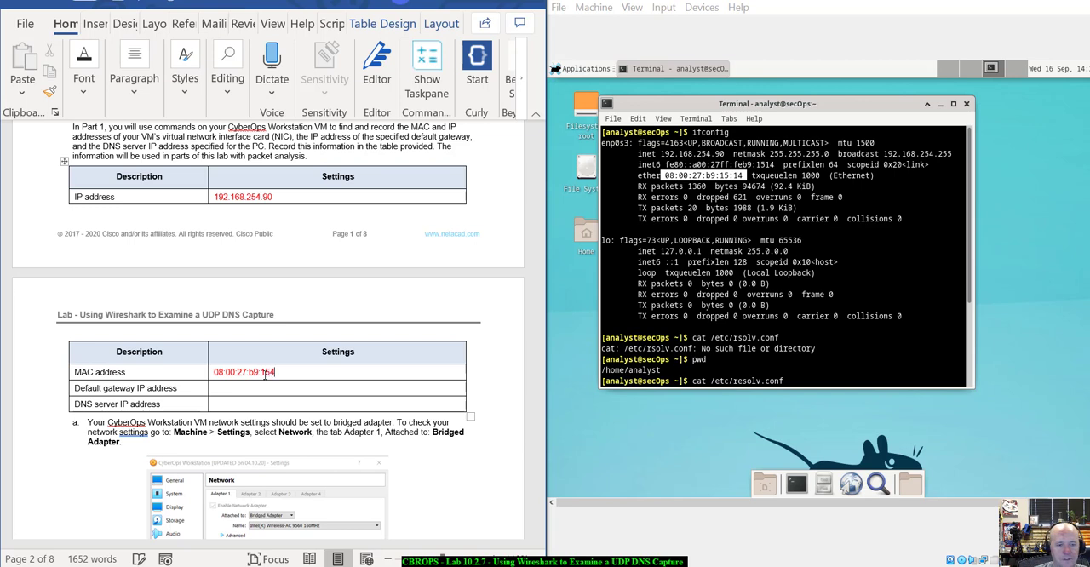
key(BackSpace)
text(:14)
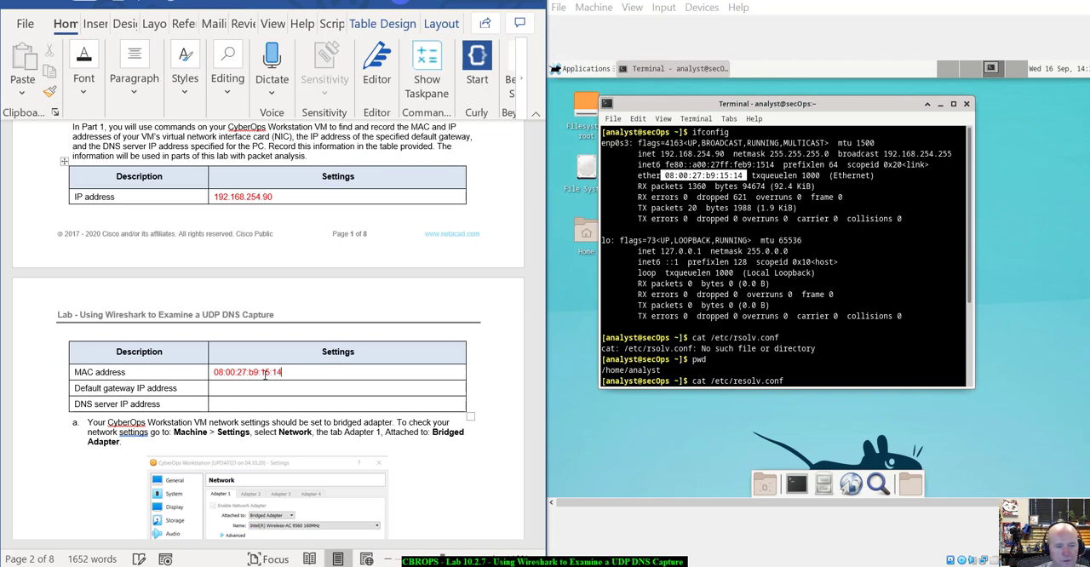
drag(286, 373, 213, 375)
Record 192.168.254.252 as the default gateway IP address in the settings table, using the netstat -rn routing table.
click(215, 387)
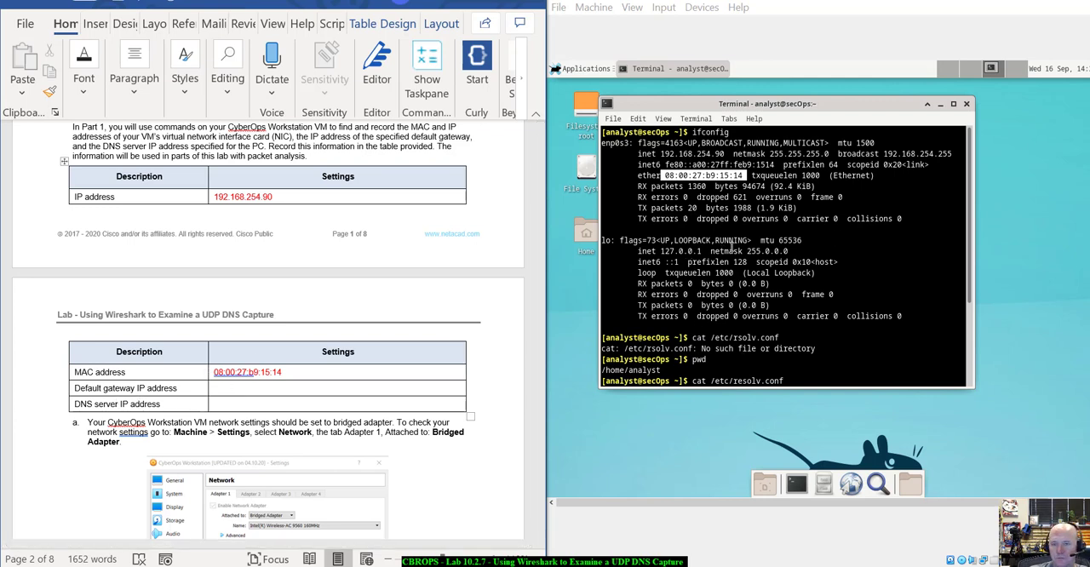
key(Return)
text(netstat -rn)
key(Return)
drag(743, 349, 673, 349)
click(249, 393)
text(192.0168)
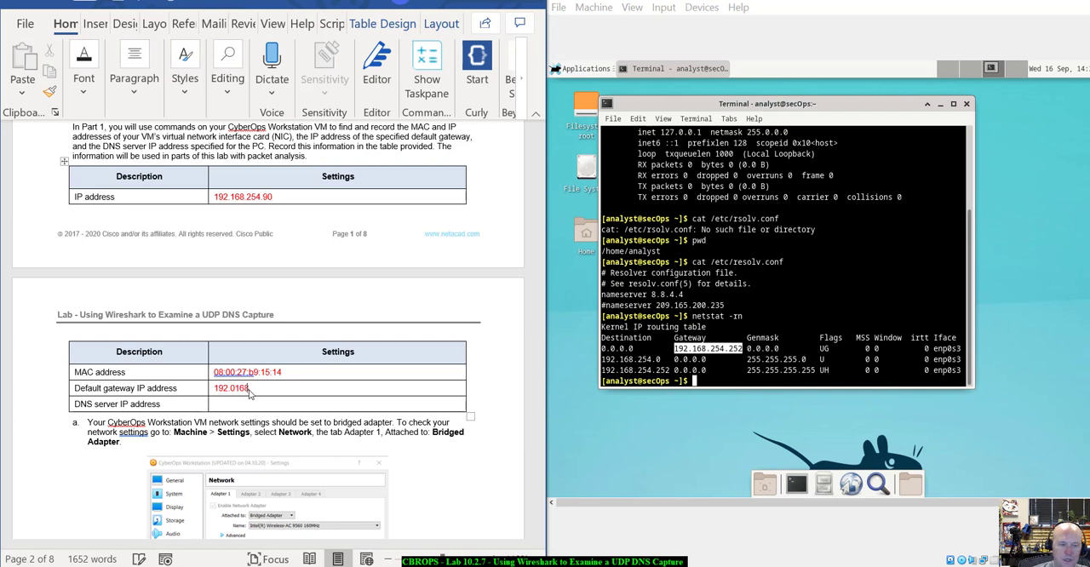
key(BackSpace)
key(BackSpace)
key(BackSpace)
key(BackSpace)
text(168.254.252)
Record 8.8.4.4 as the DNS server IP address in the settings table, using the nameserver entry from resolv.conf.
key(Tab)
key(Tab)
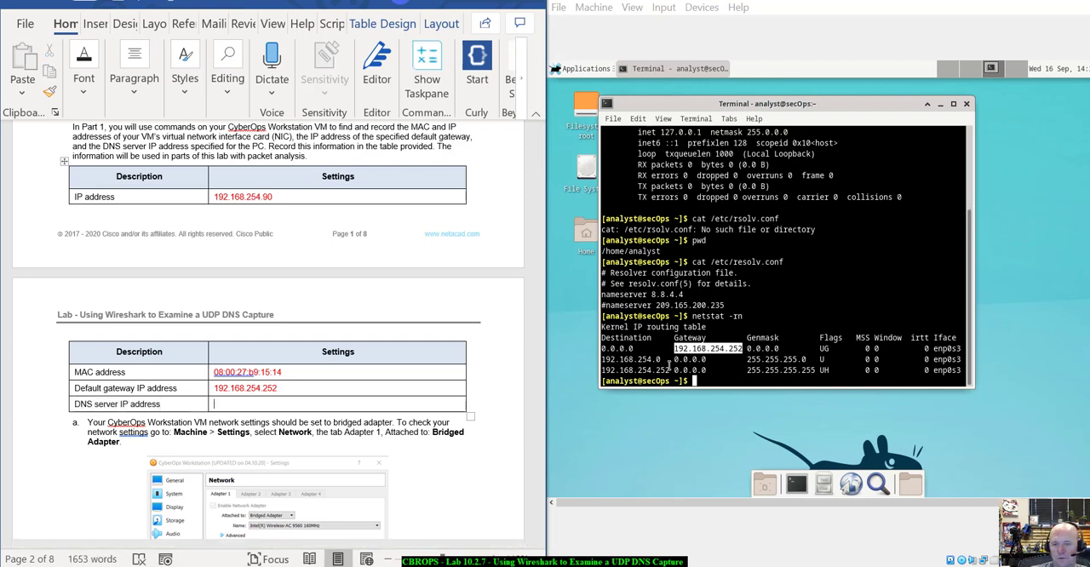
scroll(670, 364, up, 1)
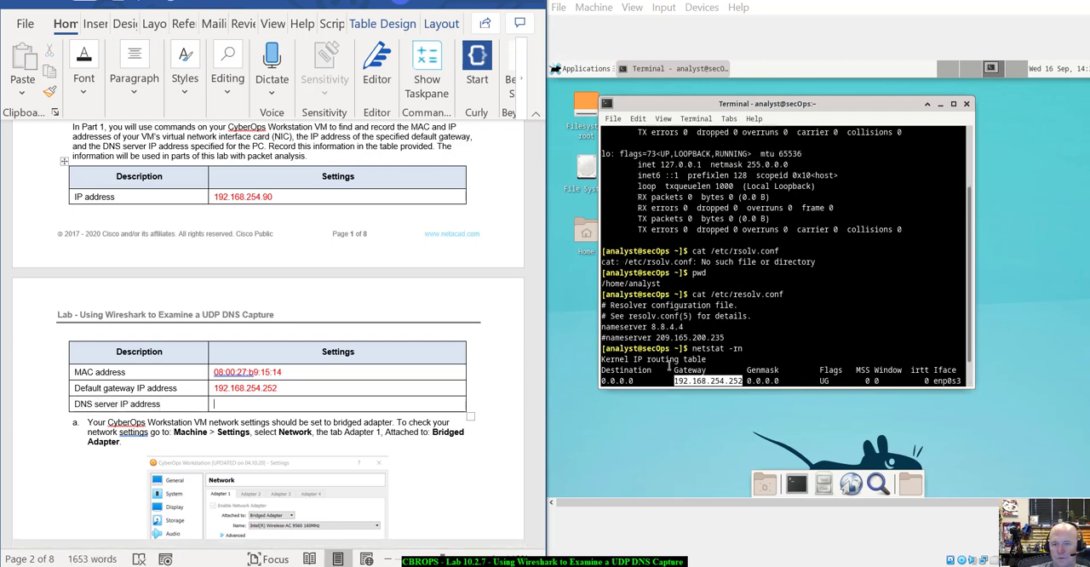
click(693, 326)
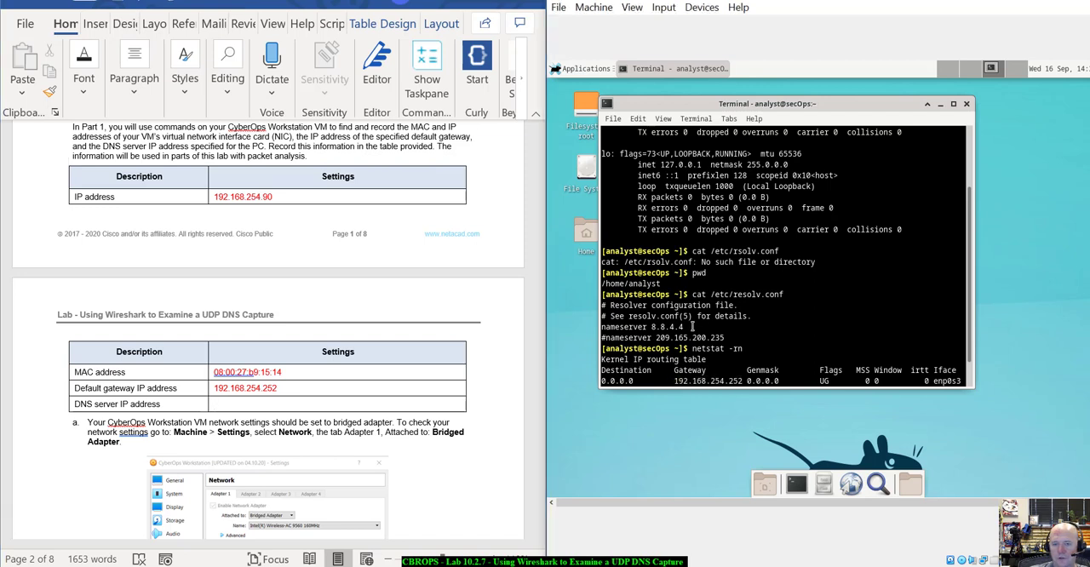
drag(693, 327, 652, 327)
click(288, 408)
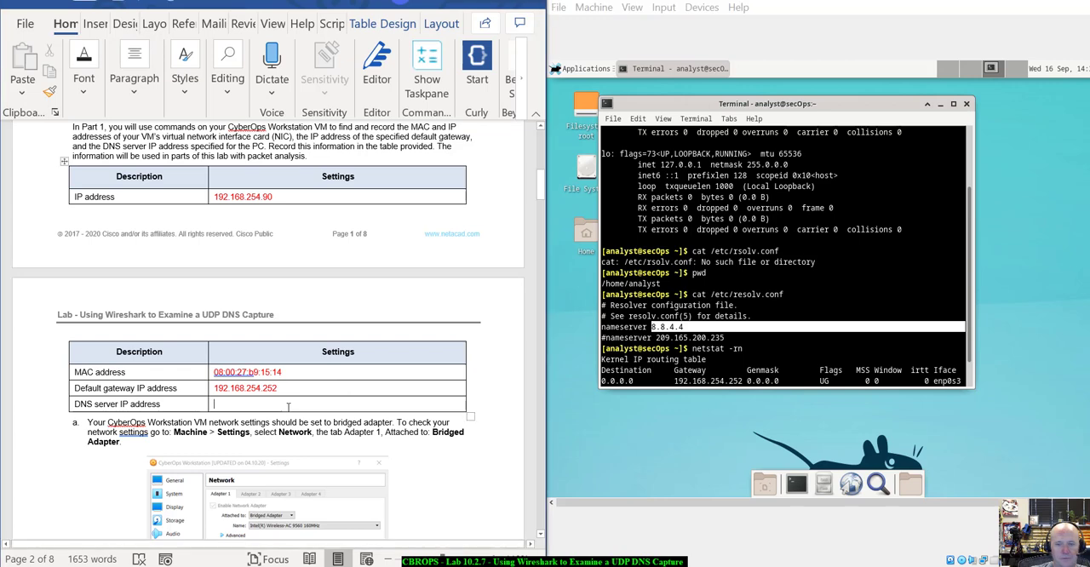
text(8.8.4.4)
Minimise the current terminal, open a new one and start Wireshark in the background with wireshark &, as Part 2 instructs.
scroll(289, 400, down, 5)
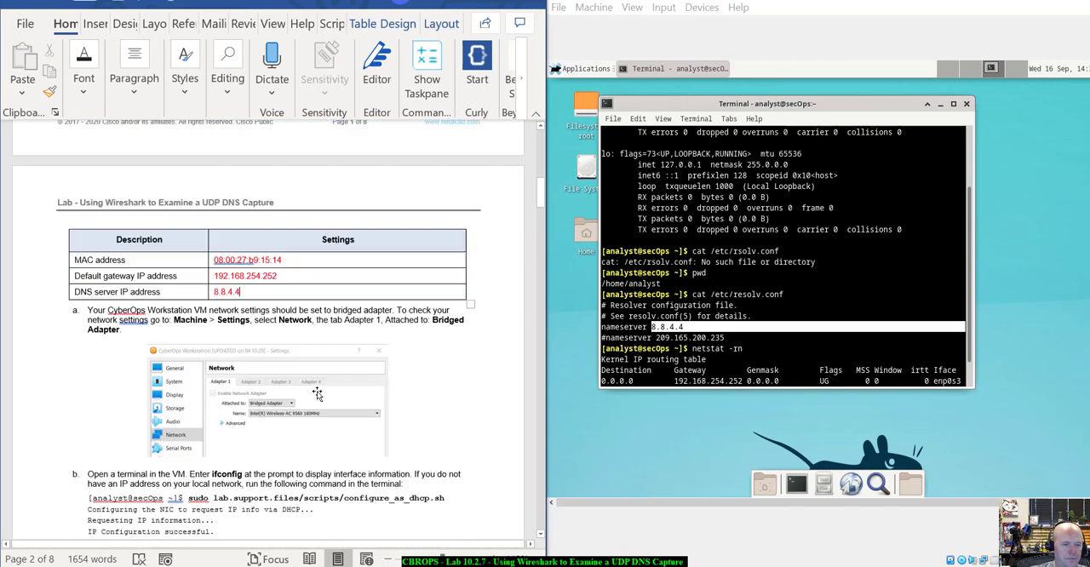
scroll(316, 394, down, 15)
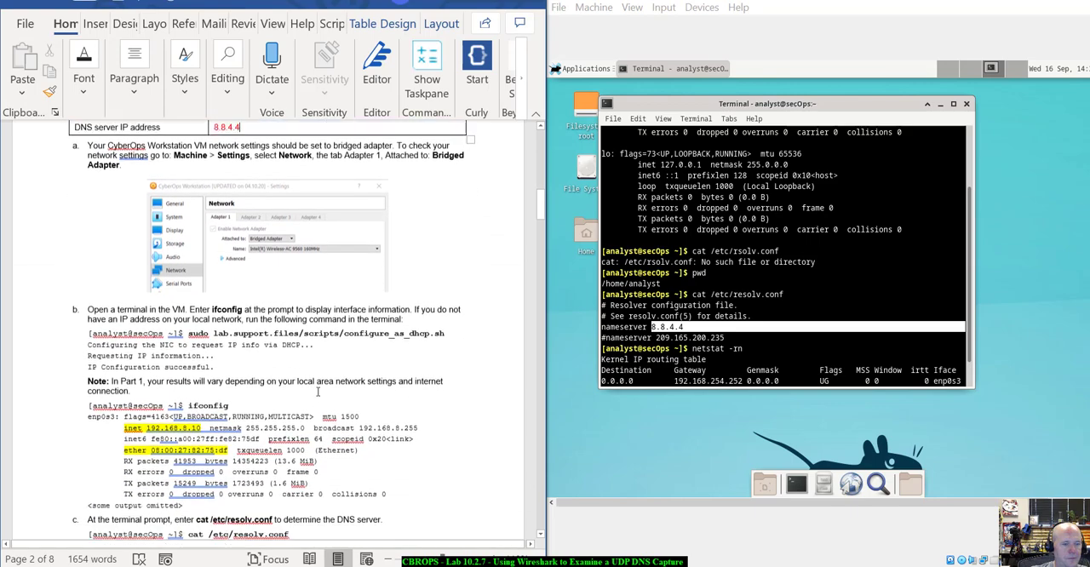
scroll(317, 392, down, 6)
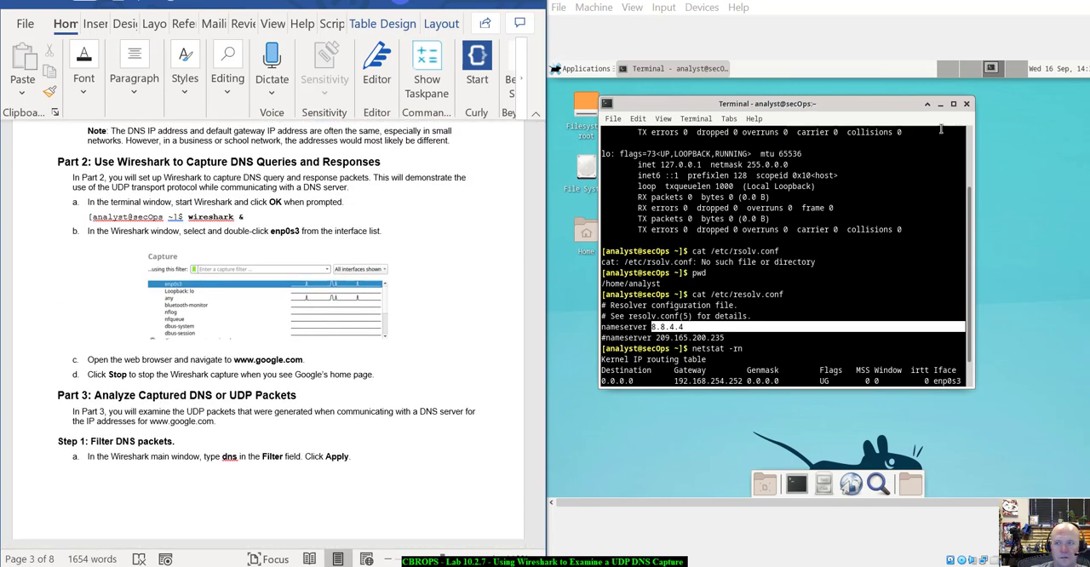
click(941, 103)
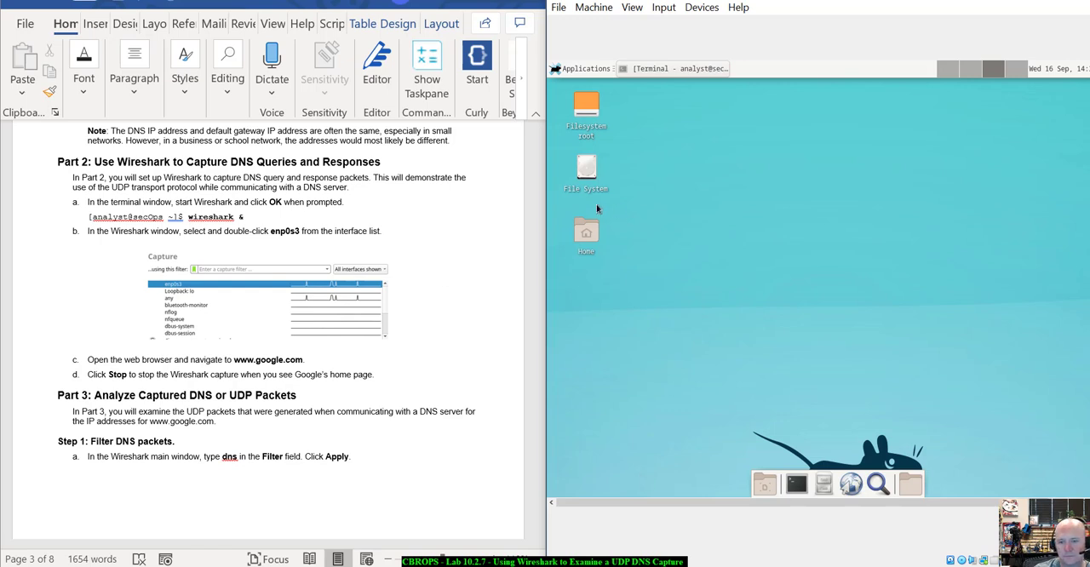
click(796, 484)
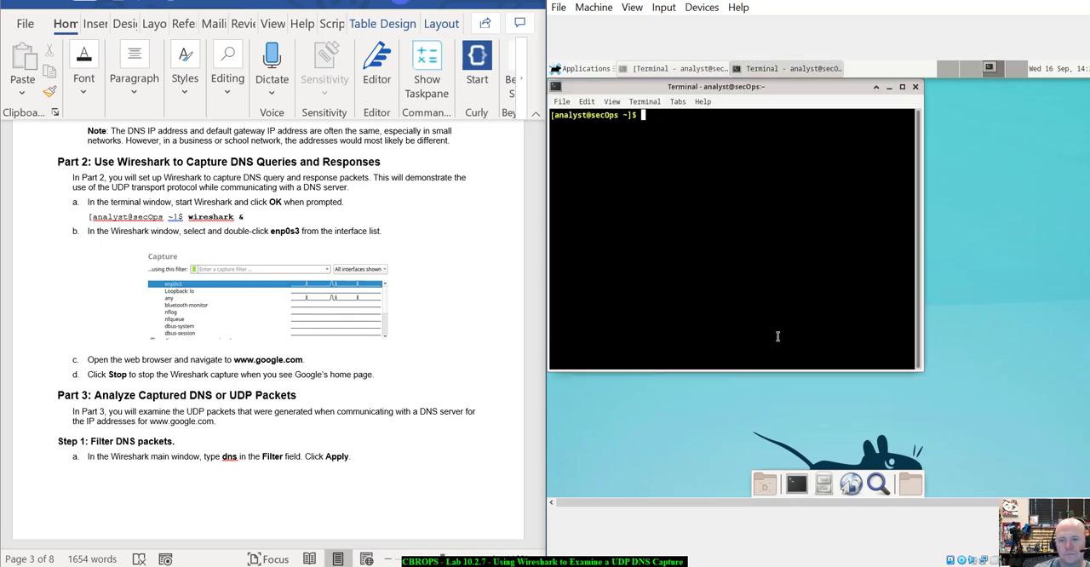
text(wires)
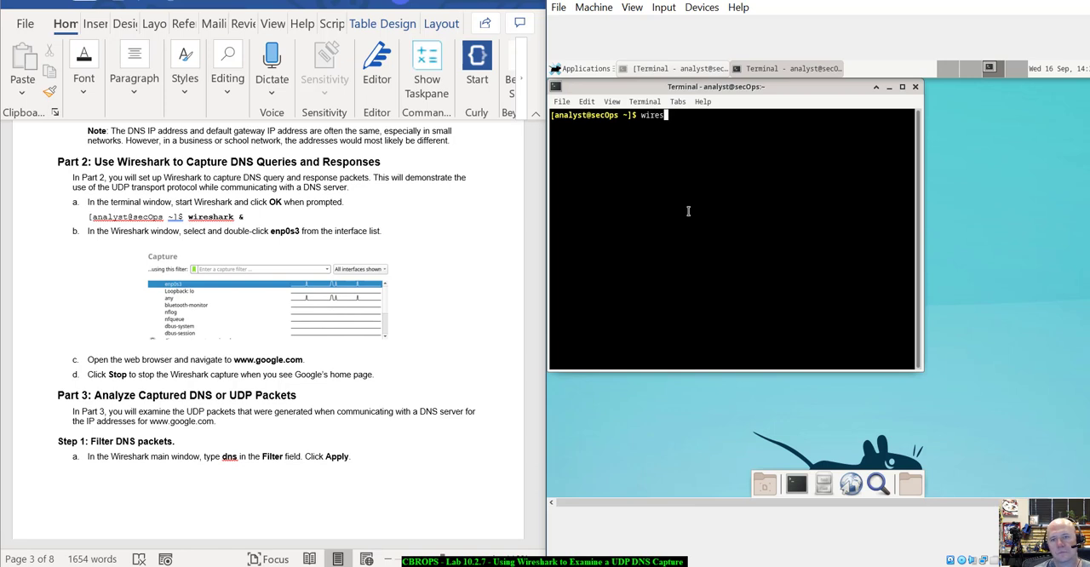
text(hark &)
key(Return)
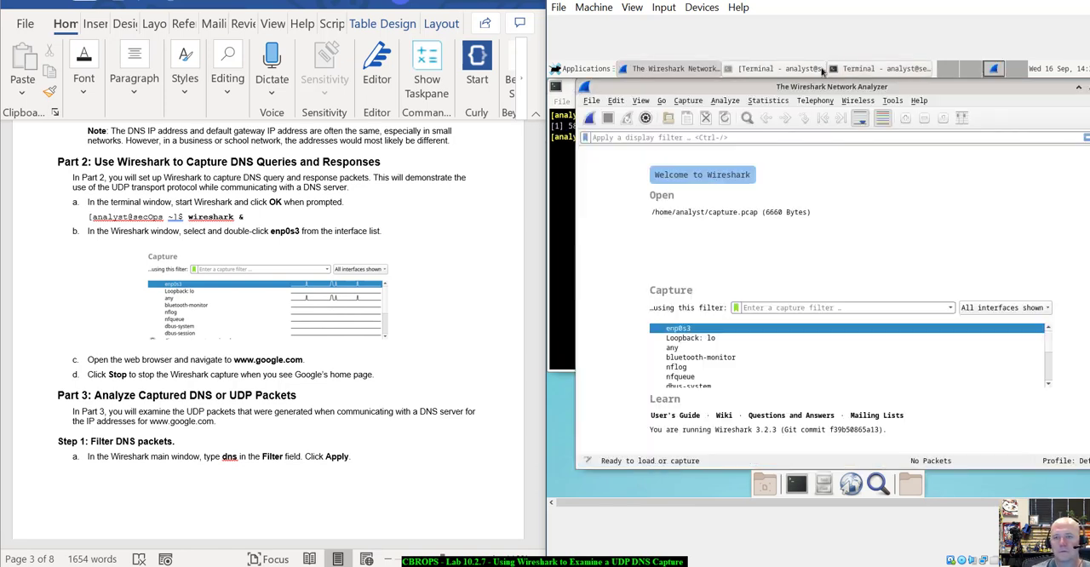
Start a live Wireshark capture on the enp0s3 interface, as Part 2 step b instructs.
click(785, 100)
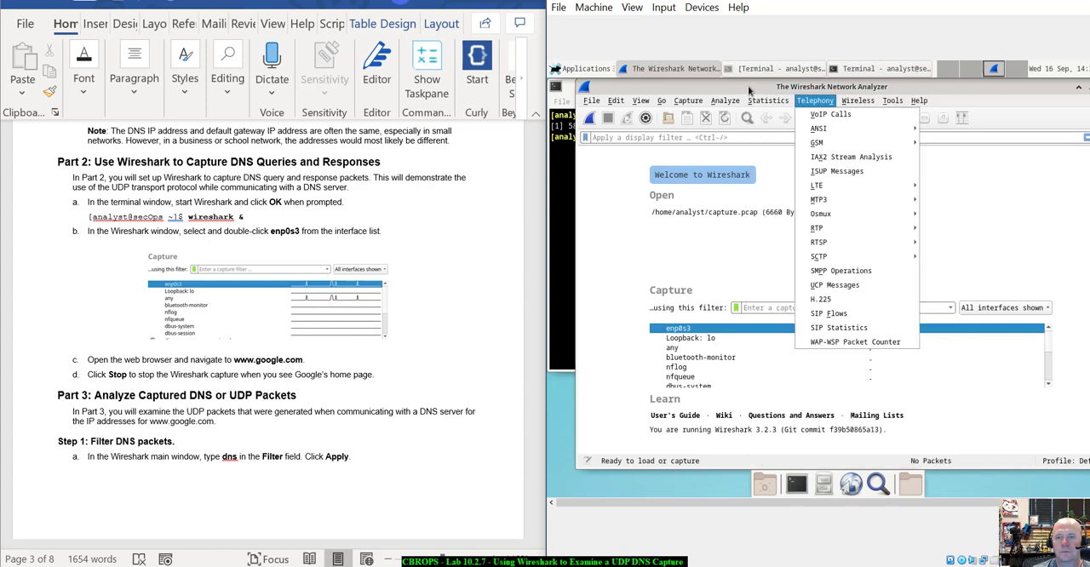
click(818, 101)
mouse_move(770, 87)
mouse_down()
mouse_move(802, 151)
mouse_move(864, 218)
mouse_move(756, 188)
mouse_move(747, 81)
mouse_move(764, 82)
mouse_up()
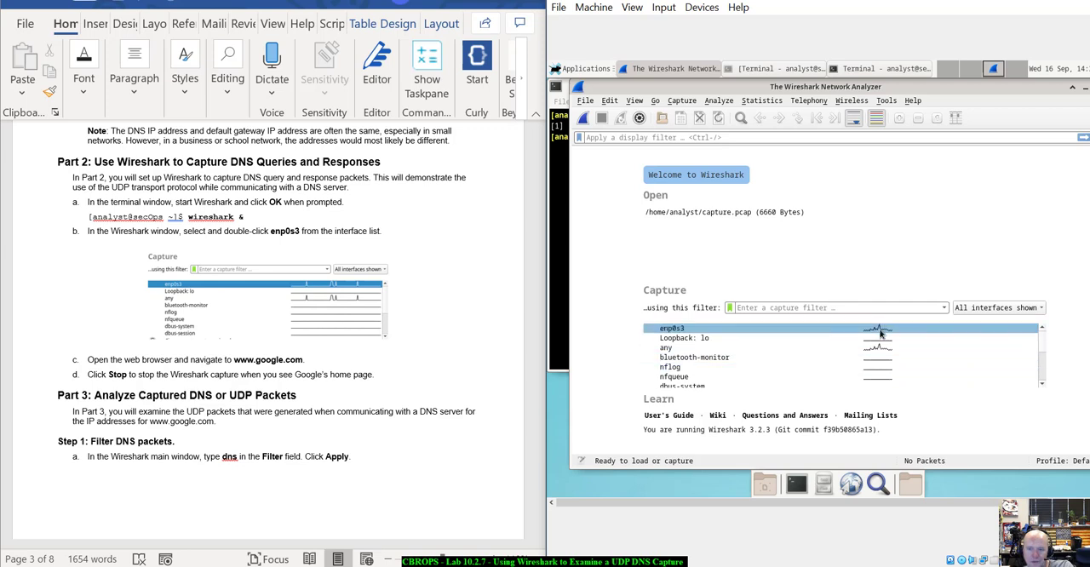
mouse_move(878, 335)
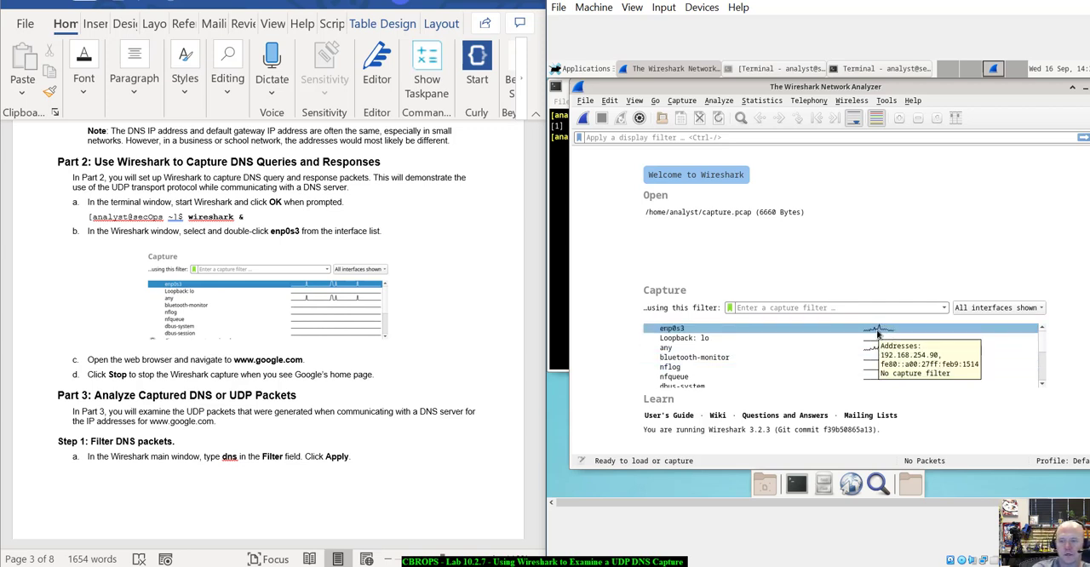
double_click(877, 334)
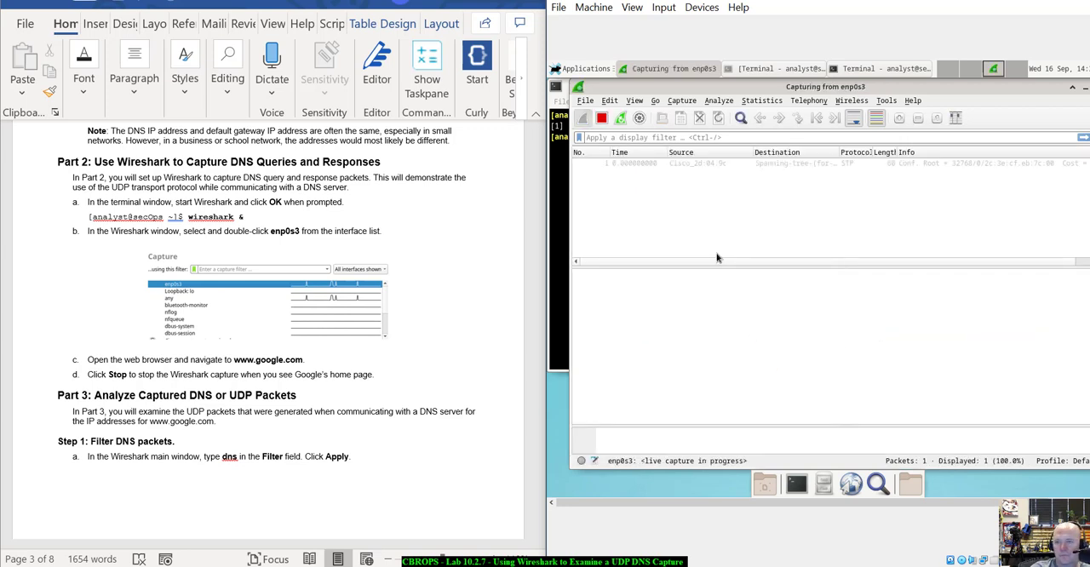
drag(873, 87, 865, 87)
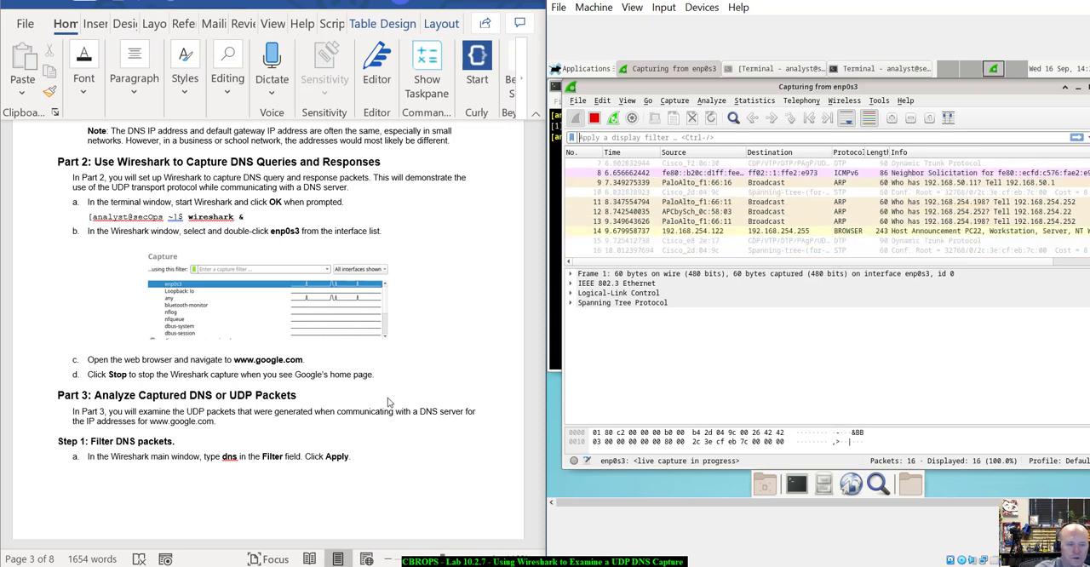
scroll(388, 402, down, 1)
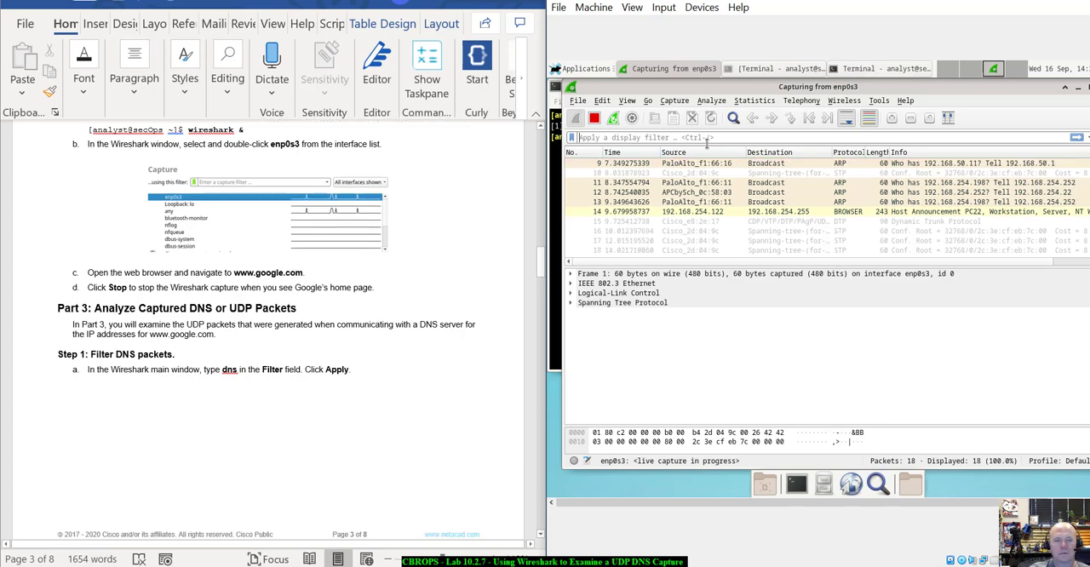
scroll(264, 418, up, 2)
scroll(263, 417, down, 1)
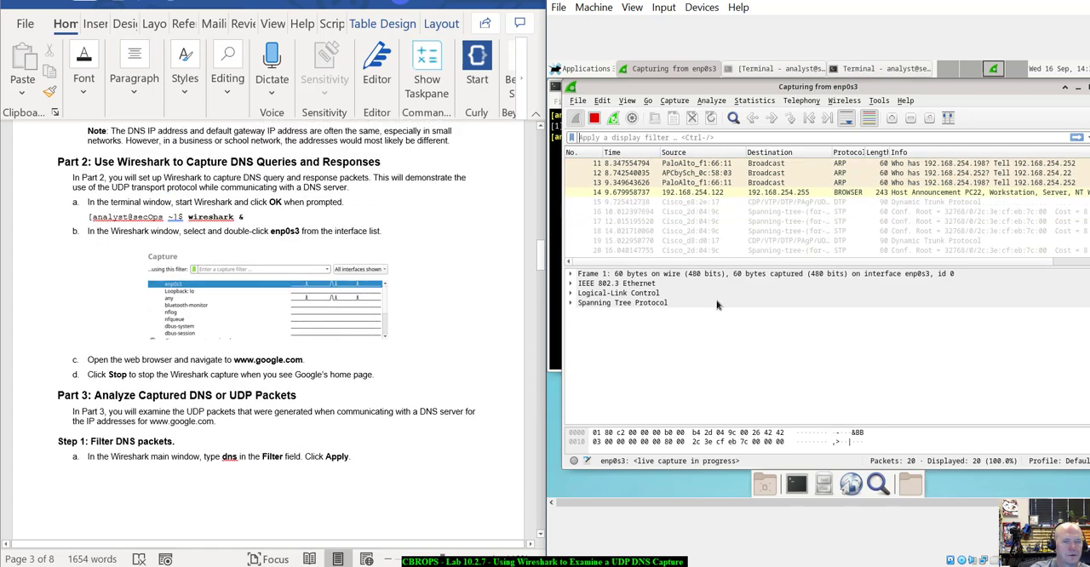
drag(936, 92, 953, 105)
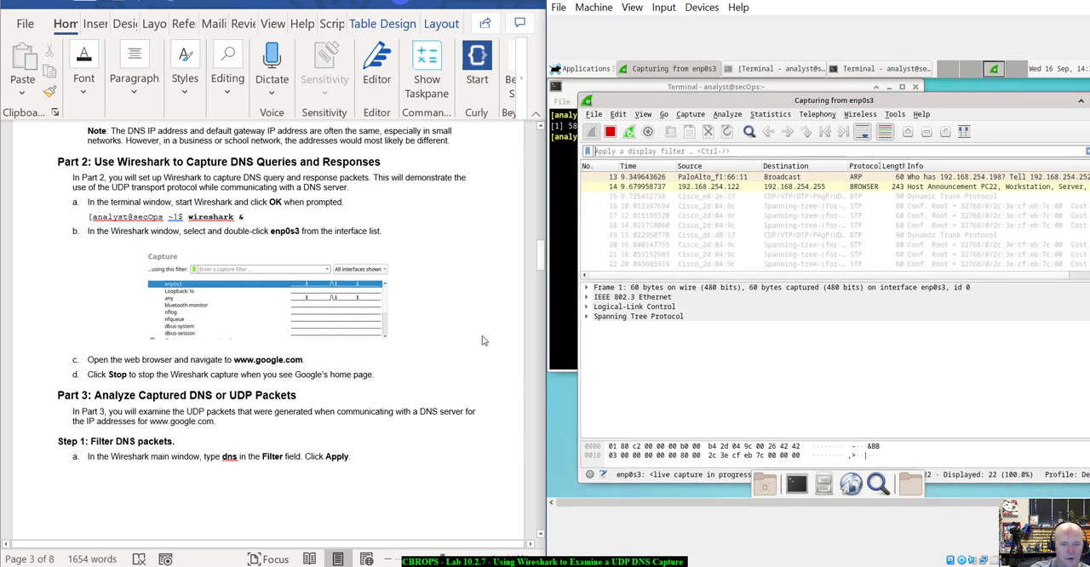
click(840, 308)
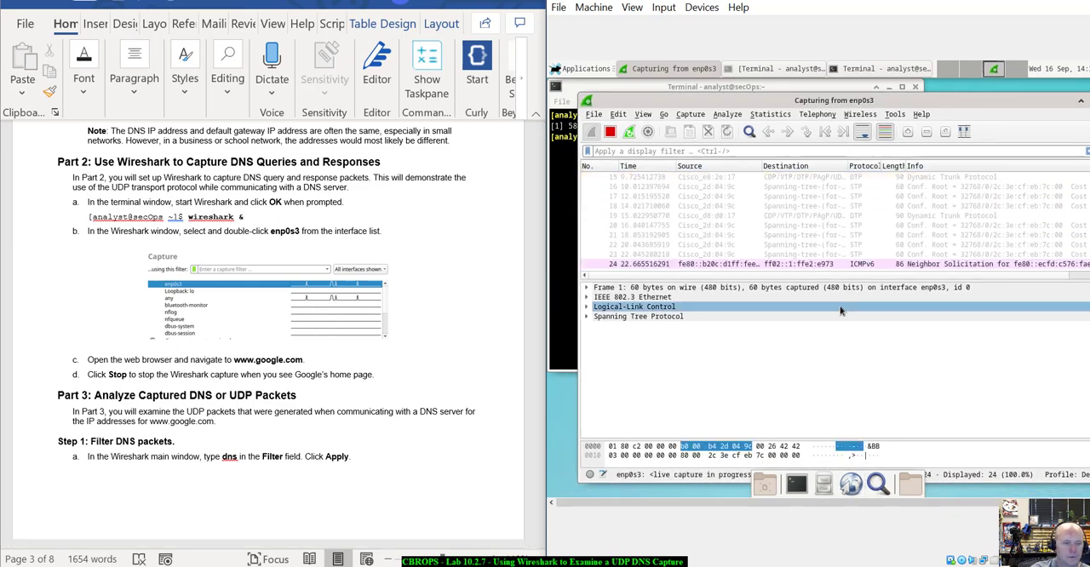
click(865, 88)
click(806, 120)
text(www)
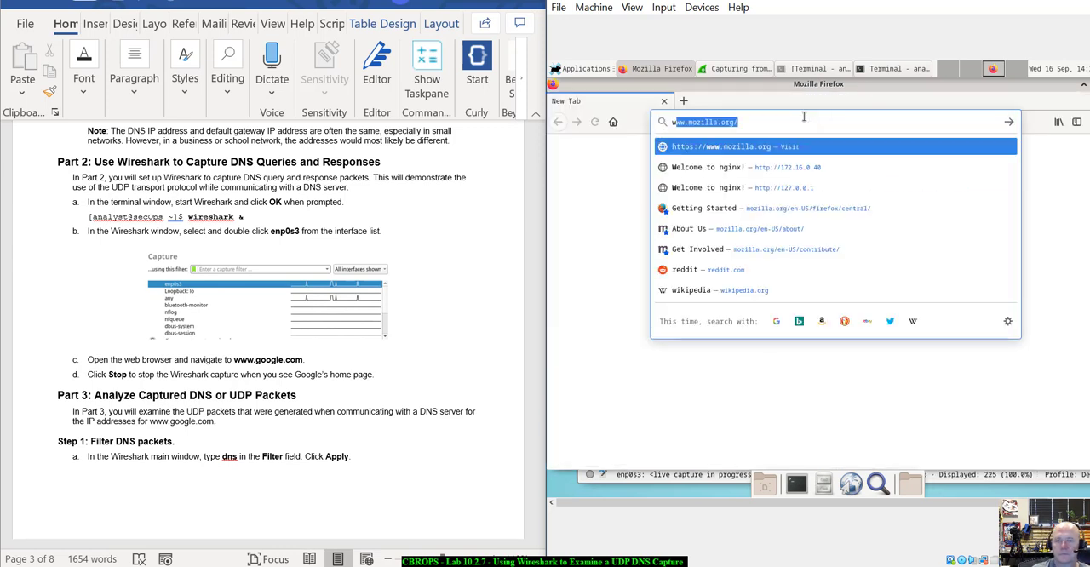
text(.google.com)
key(Return)
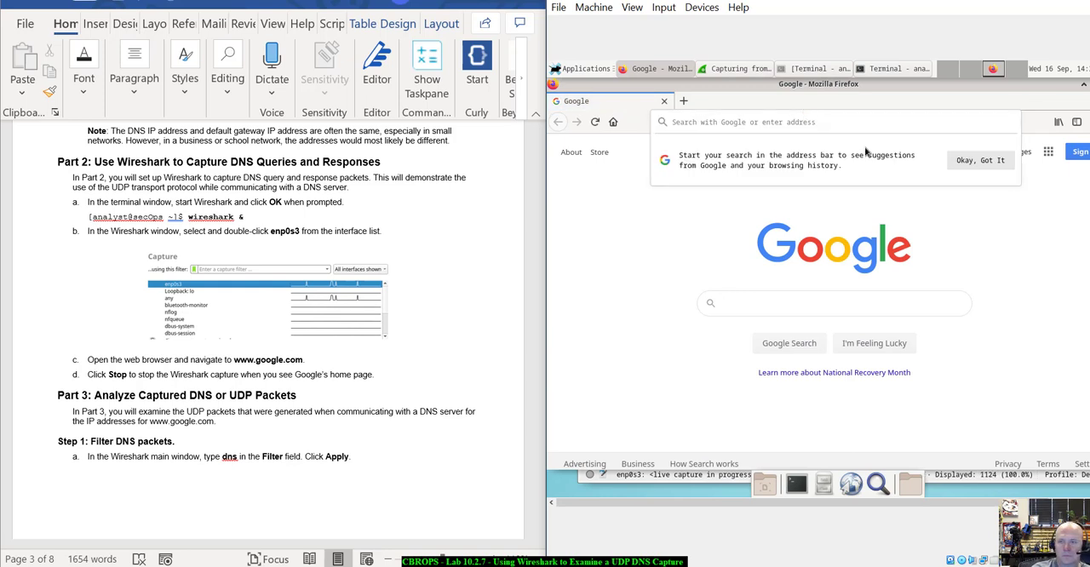
click(1042, 96)
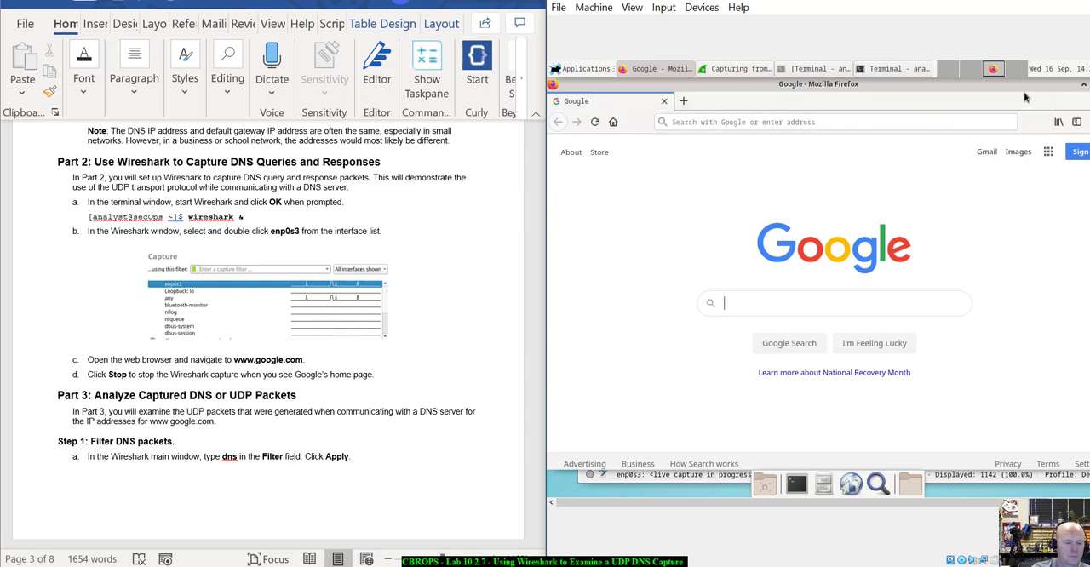
Return to Wireshark and stop the enp0s3 capture, keeping its window in view.
drag(818, 87, 879, 270)
click(712, 103)
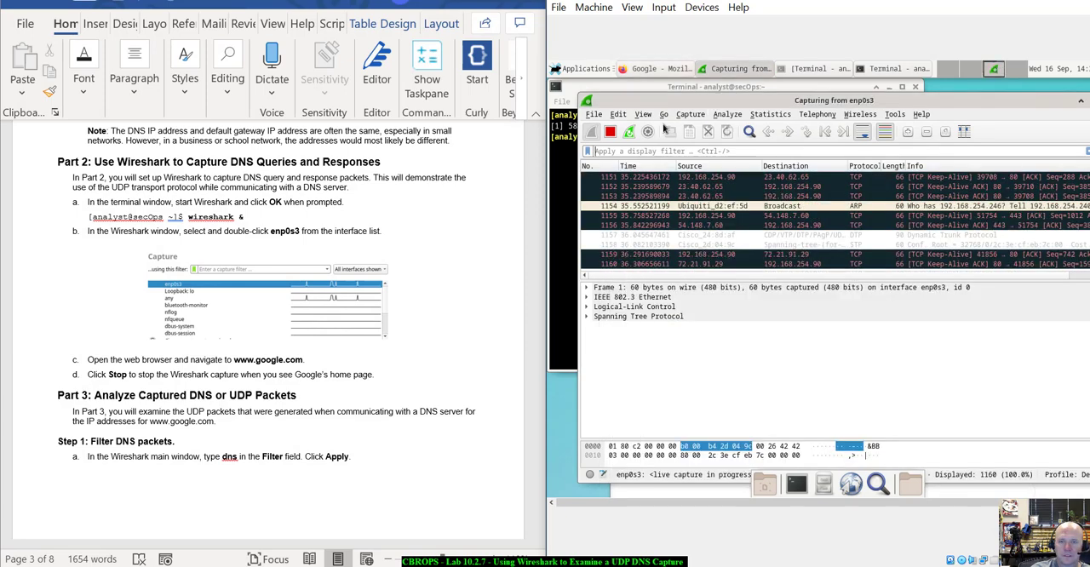
click(610, 131)
drag(857, 100, 822, 82)
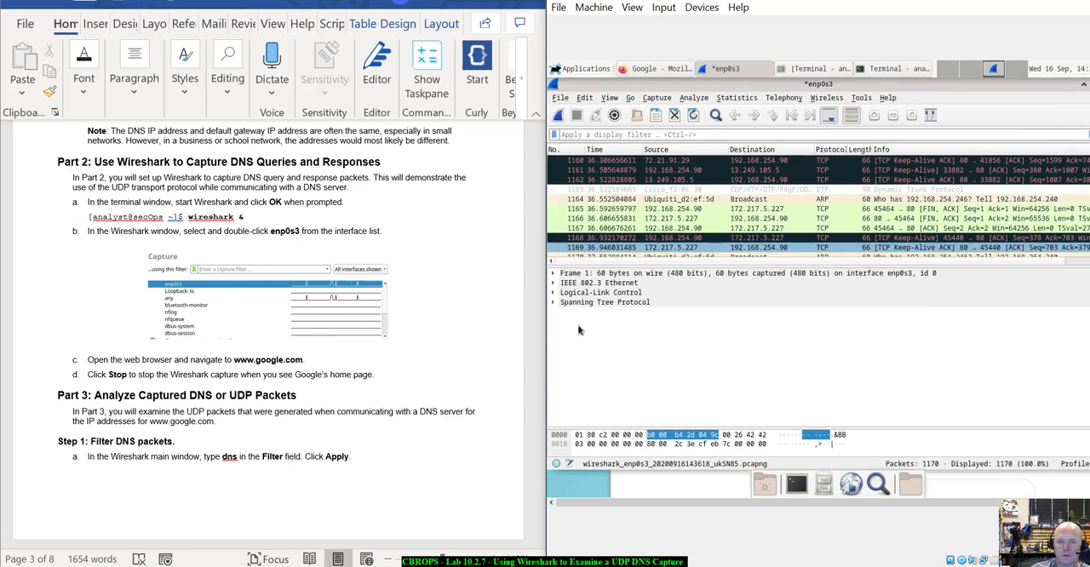
Apply the display filter dns to the captured packets, as Part 3 Step 1 instructs.
scroll(340, 504, down, 5)
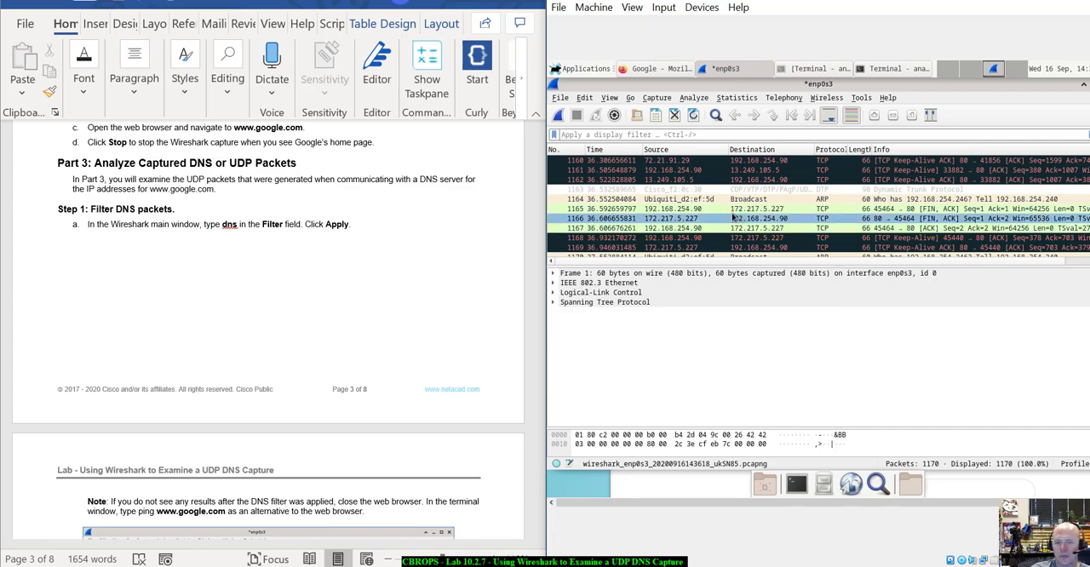
scroll(694, 205, up, 10)
scroll(695, 206, up, 4)
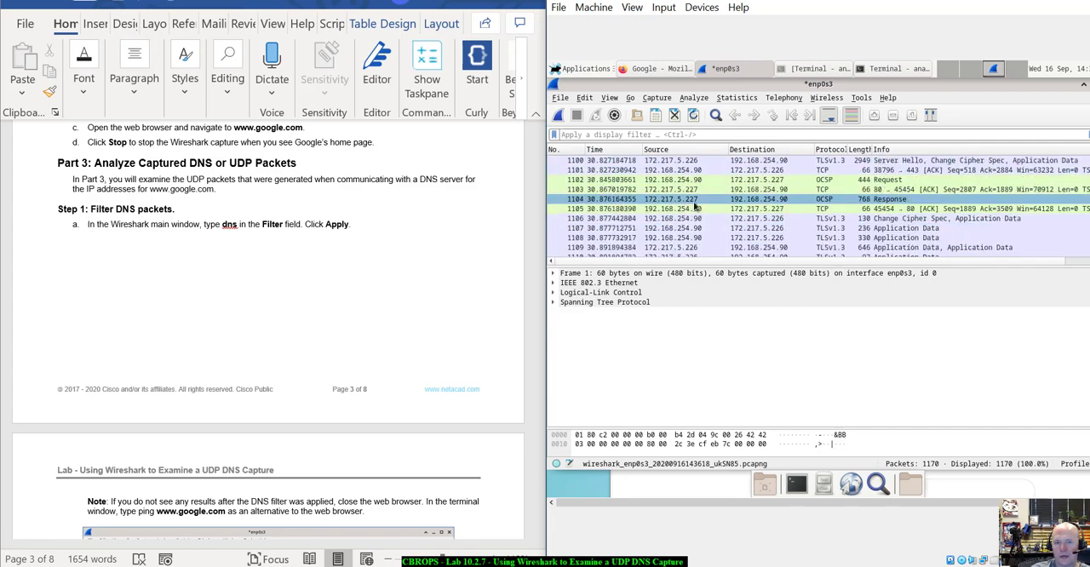
scroll(694, 206, down, 14)
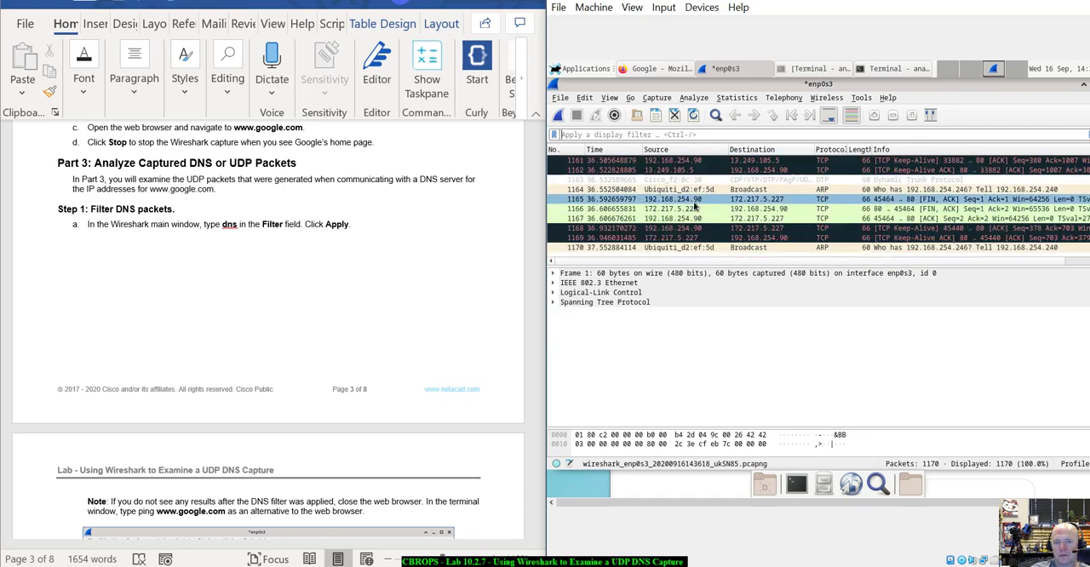
scroll(692, 230, up, 20)
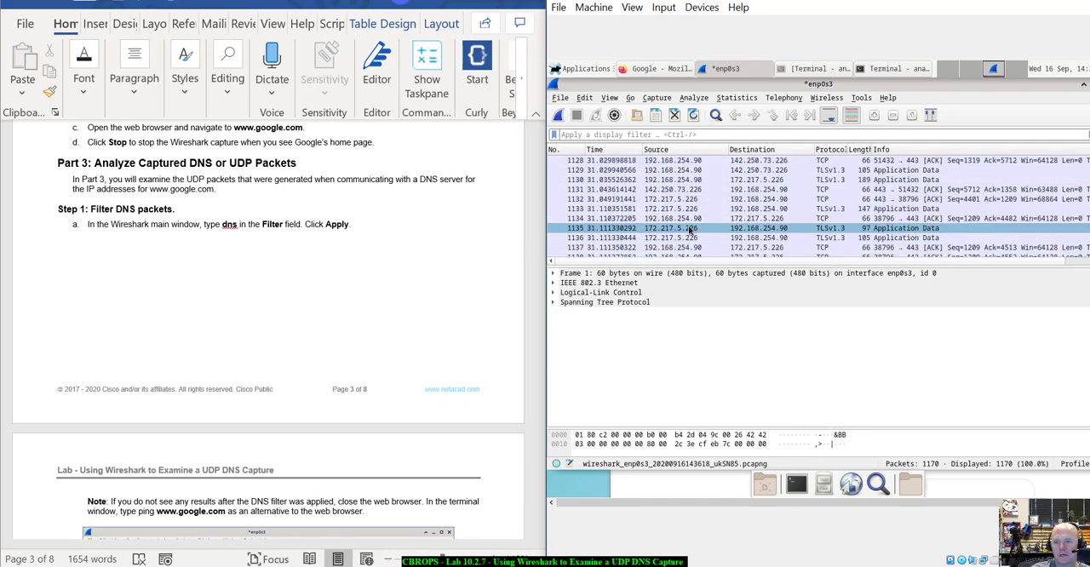
scroll(692, 230, up, 12)
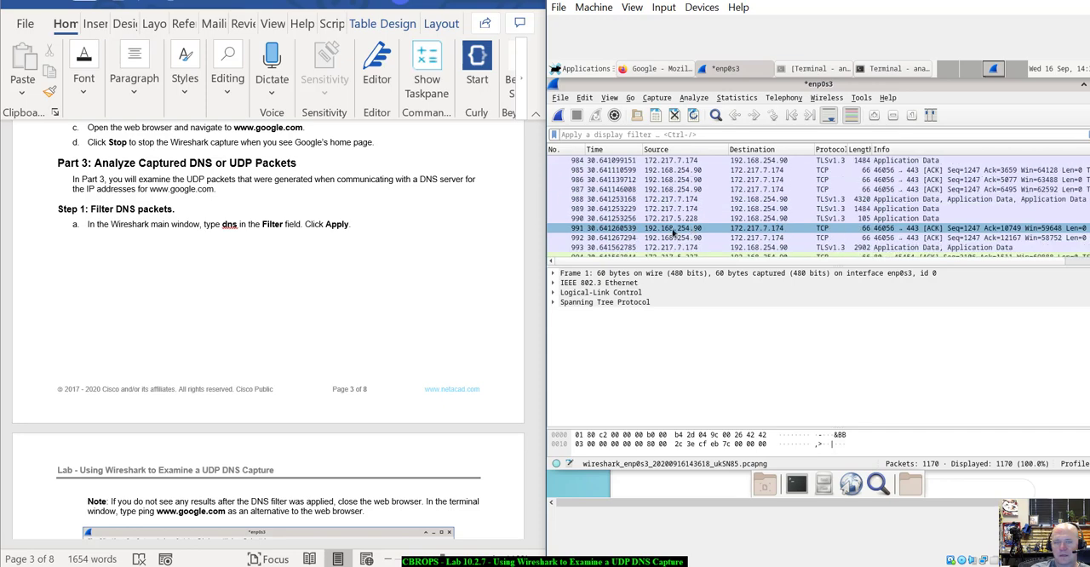
click(670, 133)
text(dns)
key(Return)
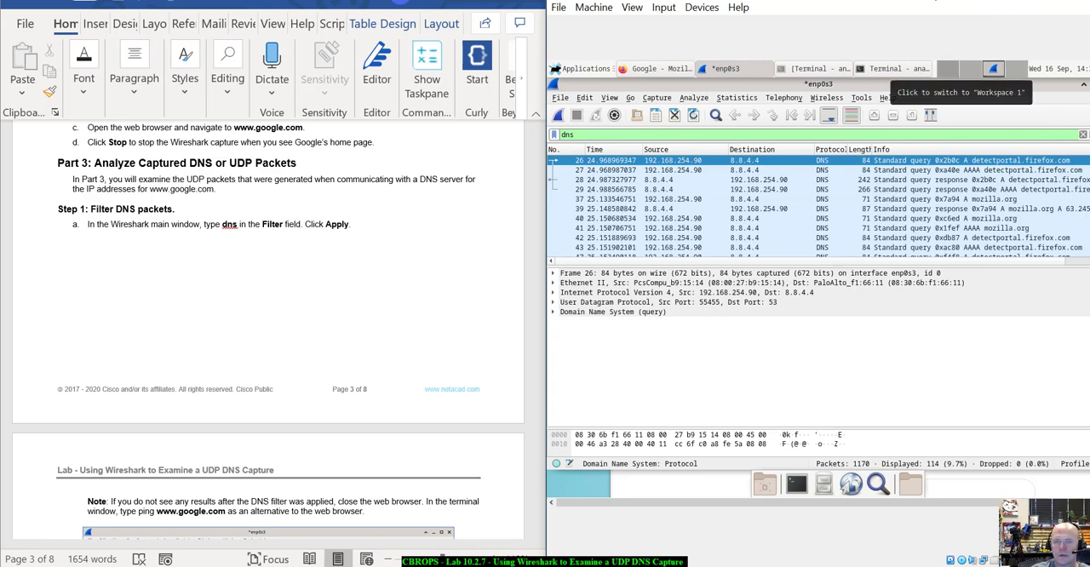
Widen the virtual machine window and reposition it beside the lab document so more of Wireshark fits.
drag(895, 1, 852, 2)
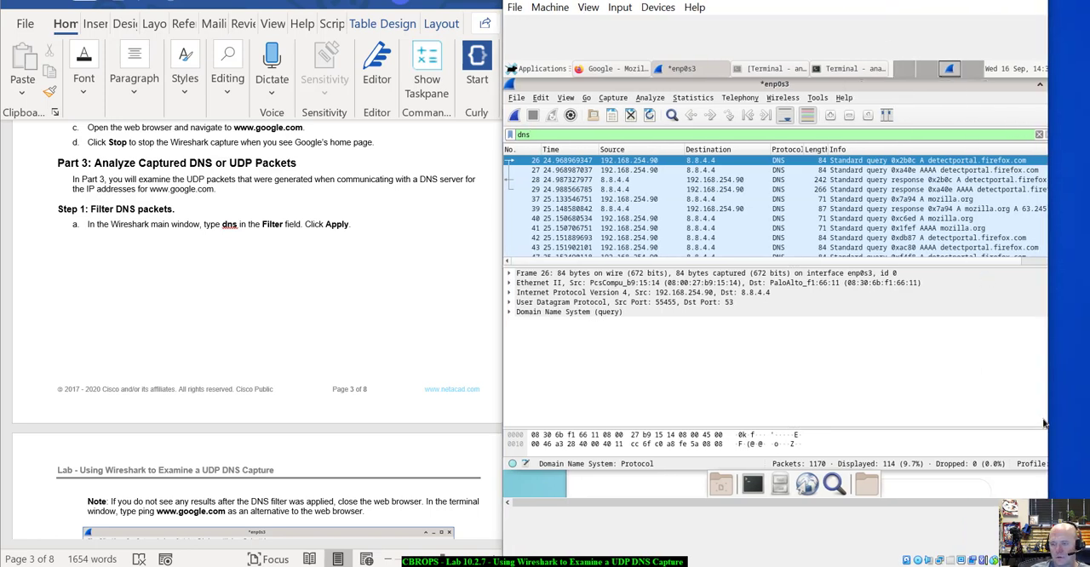
drag(1051, 414, 1075, 424)
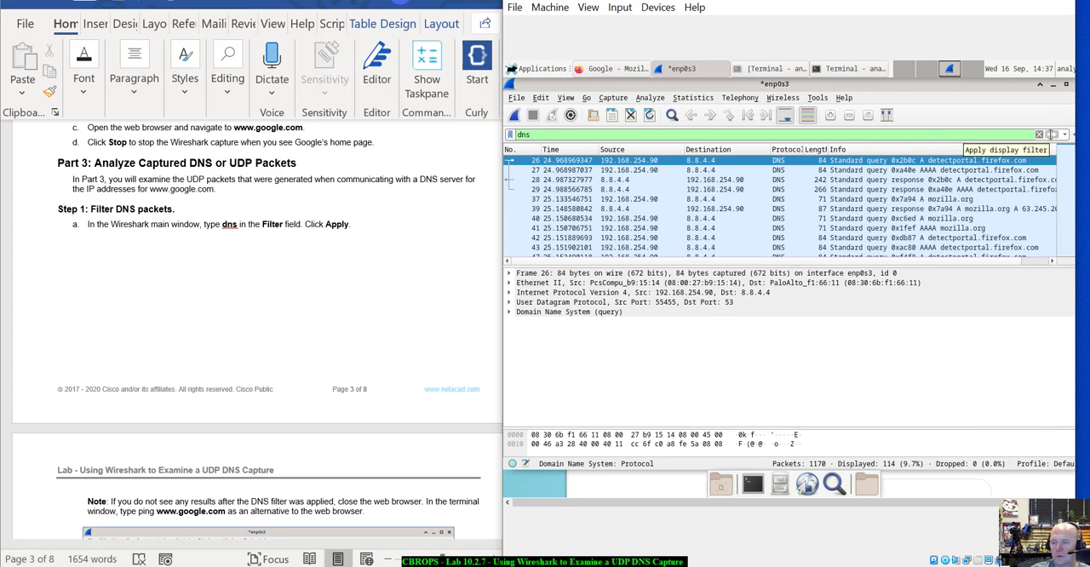
drag(886, 2, 903, 1)
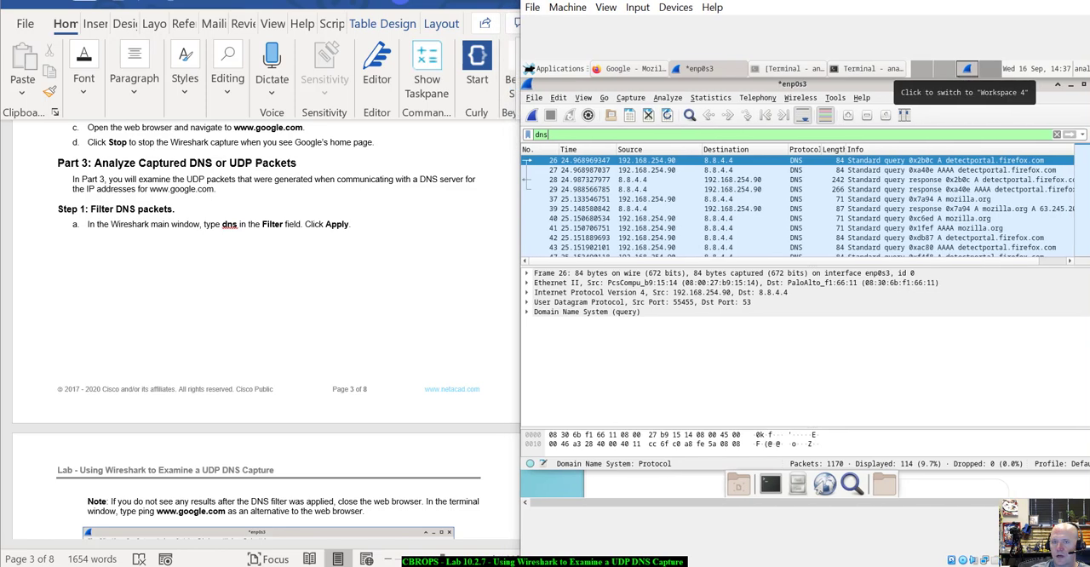
click(886, 292)
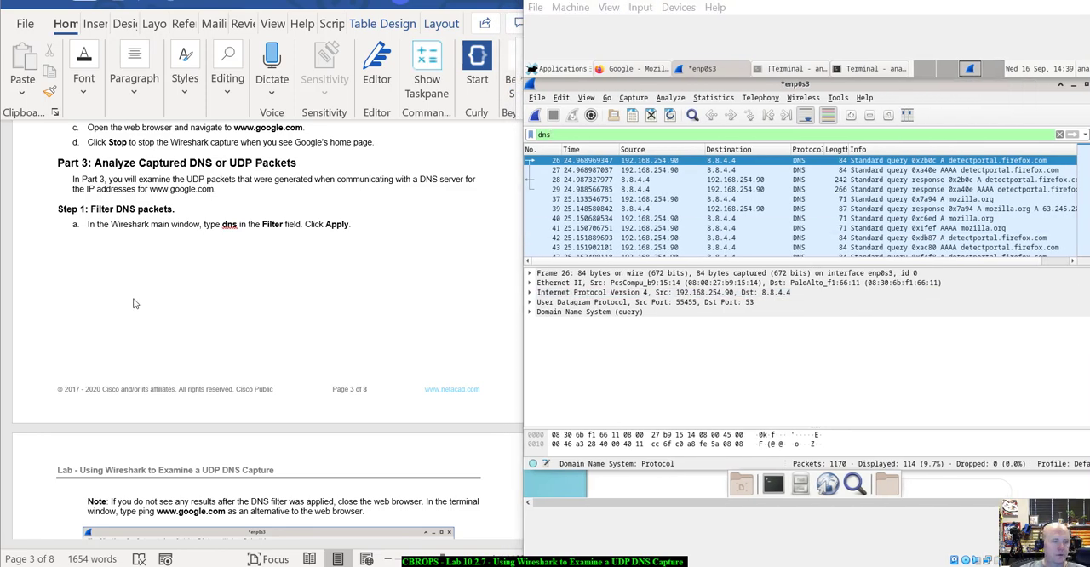
Read the lab's DNS filter note and the Step 2 instructions and questions on examining a DNS query packet.
scroll(268, 281, down, 5)
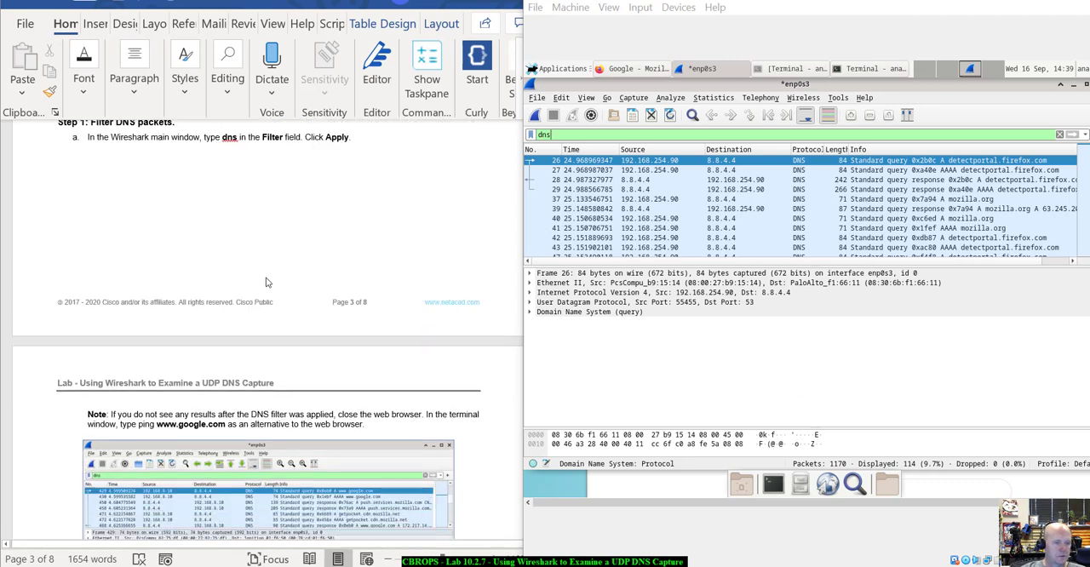
scroll(268, 281, down, 1)
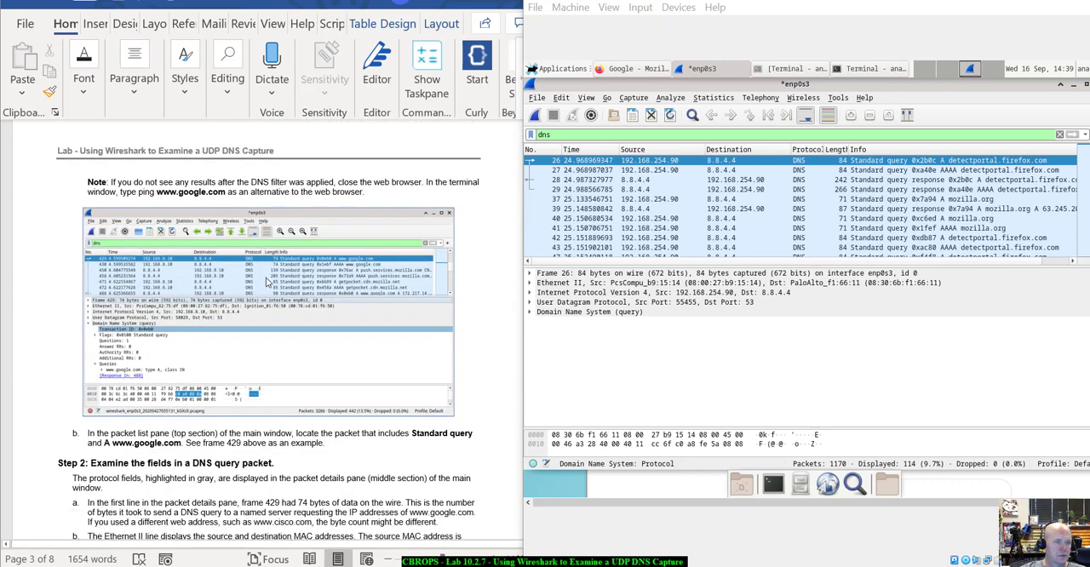
scroll(268, 281, down, 1)
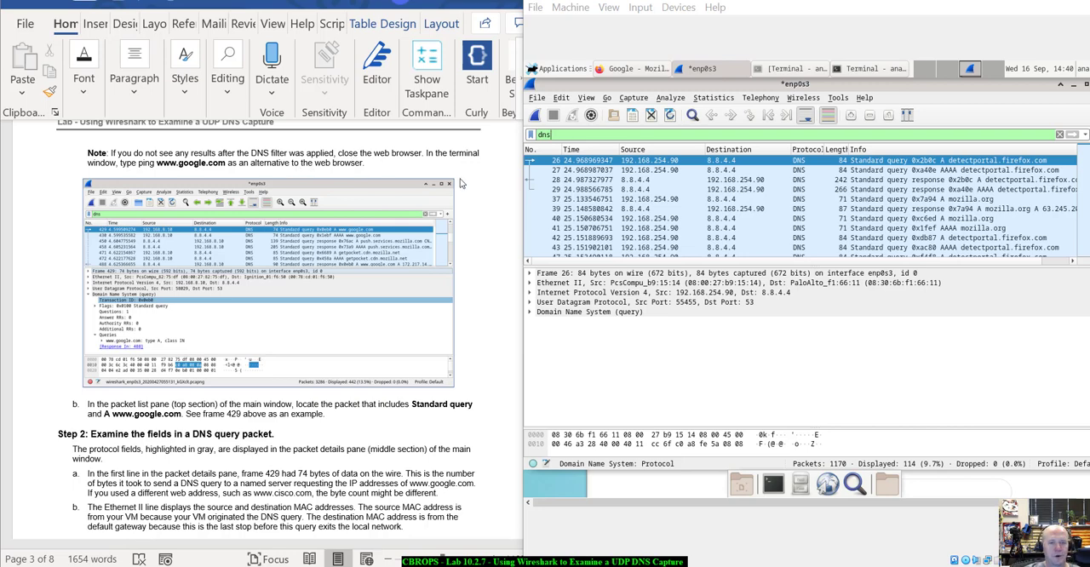
scroll(477, 191, down, 2)
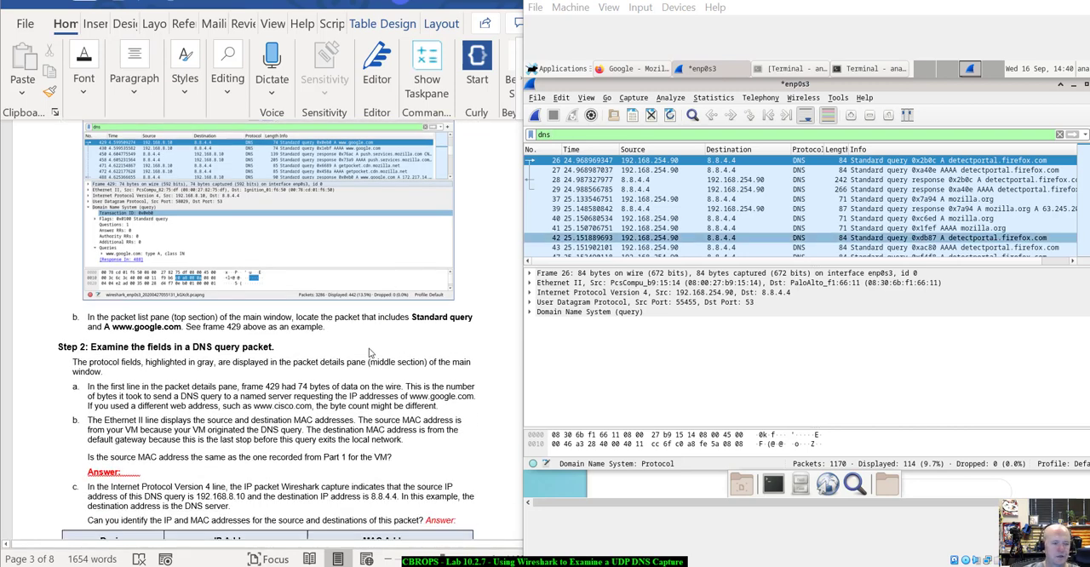
scroll(372, 354, down, 3)
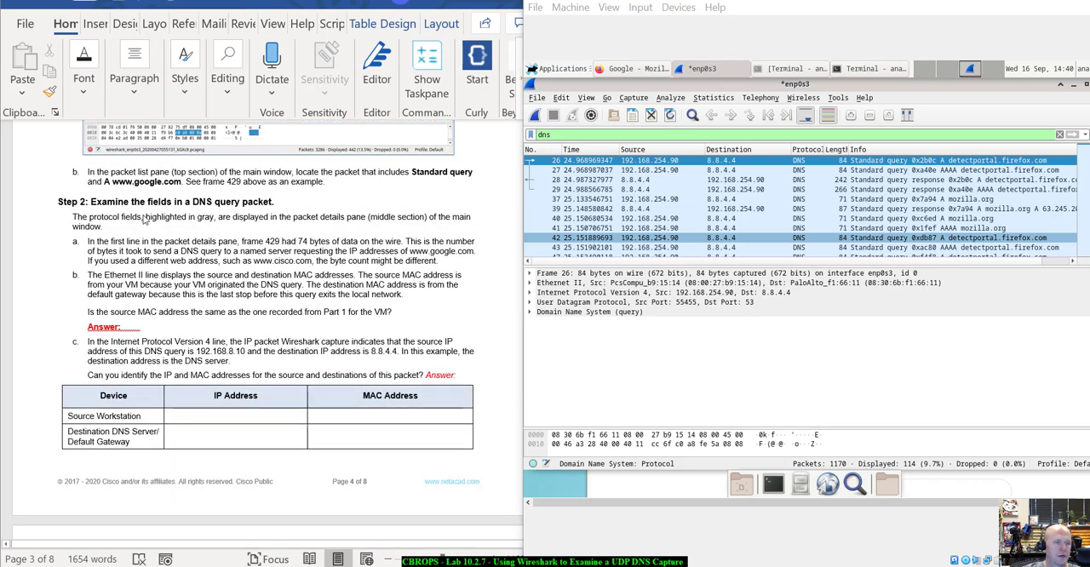
click(578, 226)
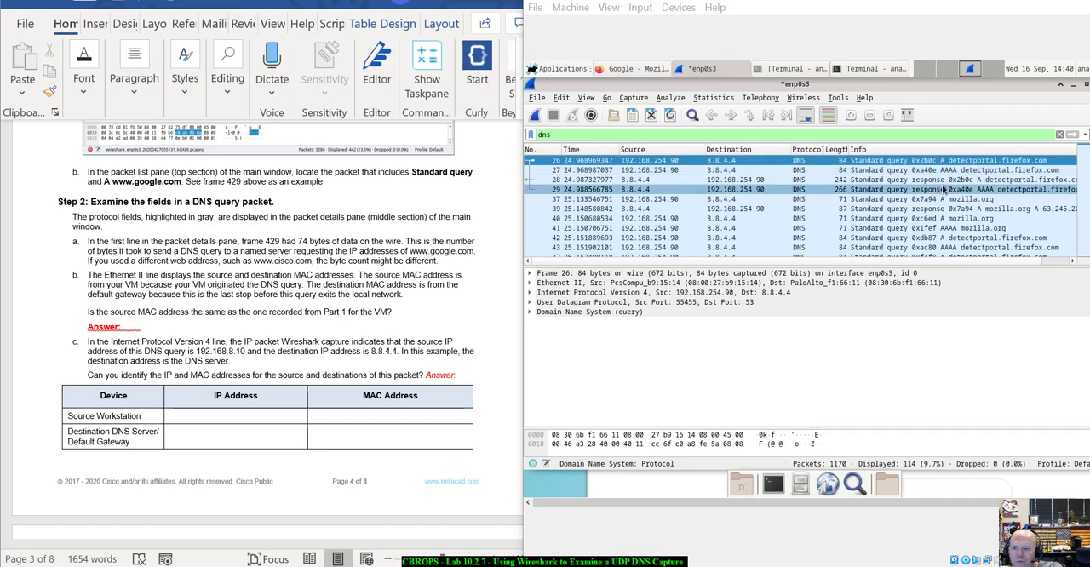
scroll(944, 189, down, 1)
scroll(968, 205, down, 1)
click(968, 209)
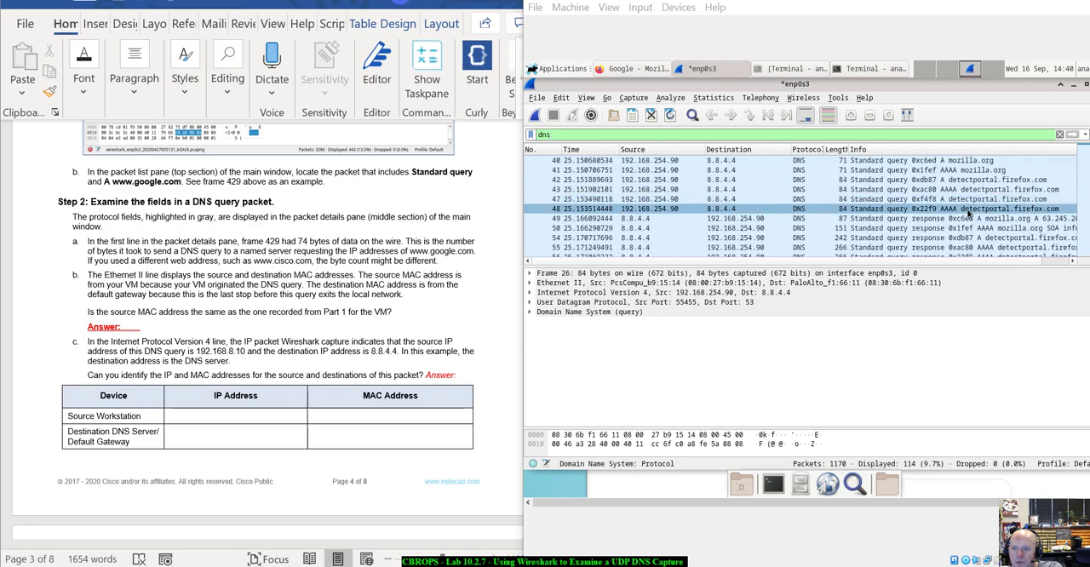
scroll(968, 213, down, 3)
click(968, 210)
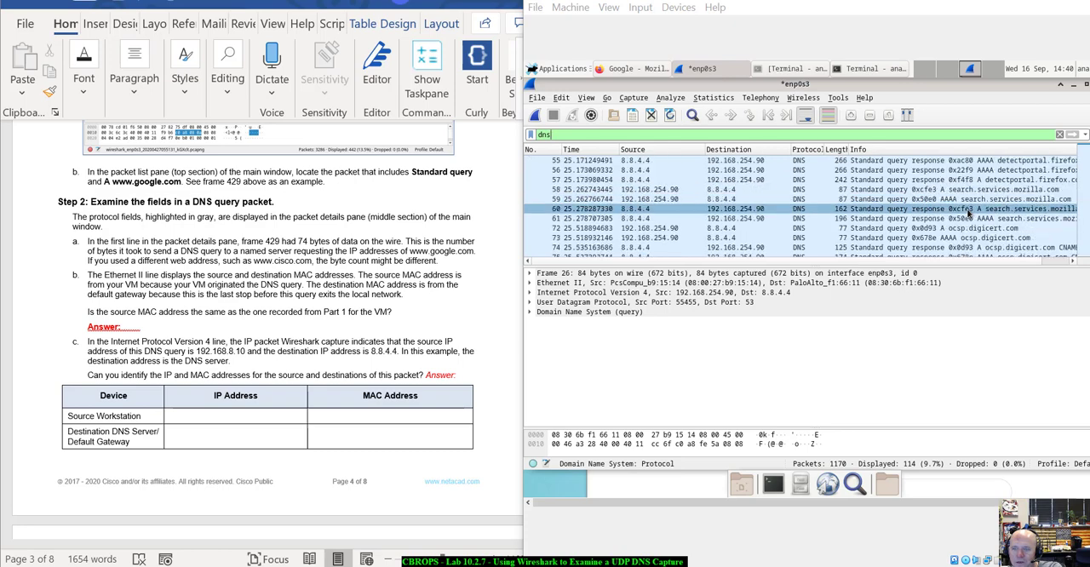
scroll(968, 214, down, 2)
click(968, 209)
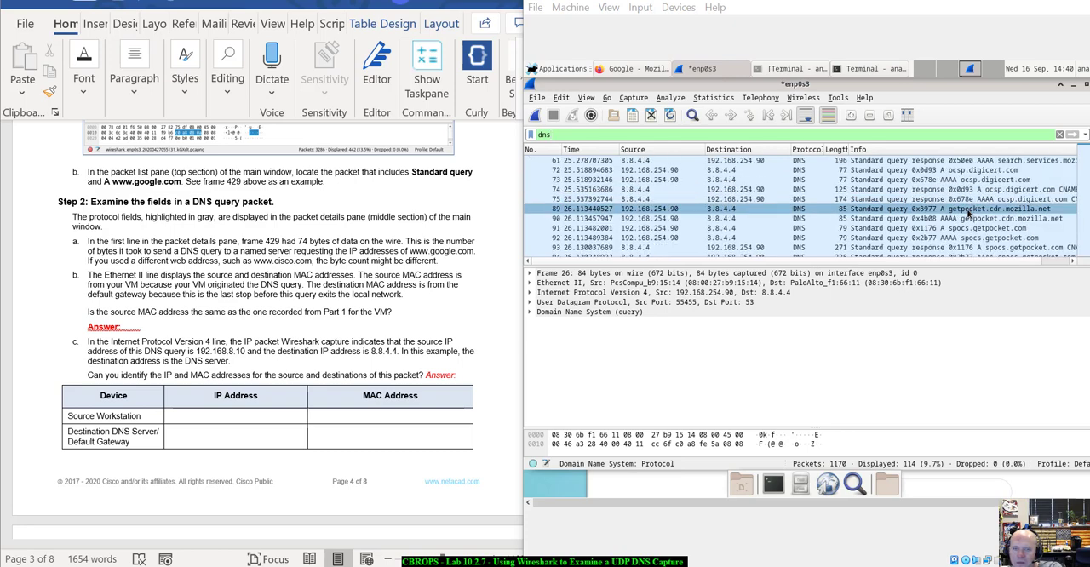
scroll(969, 213, up, 2)
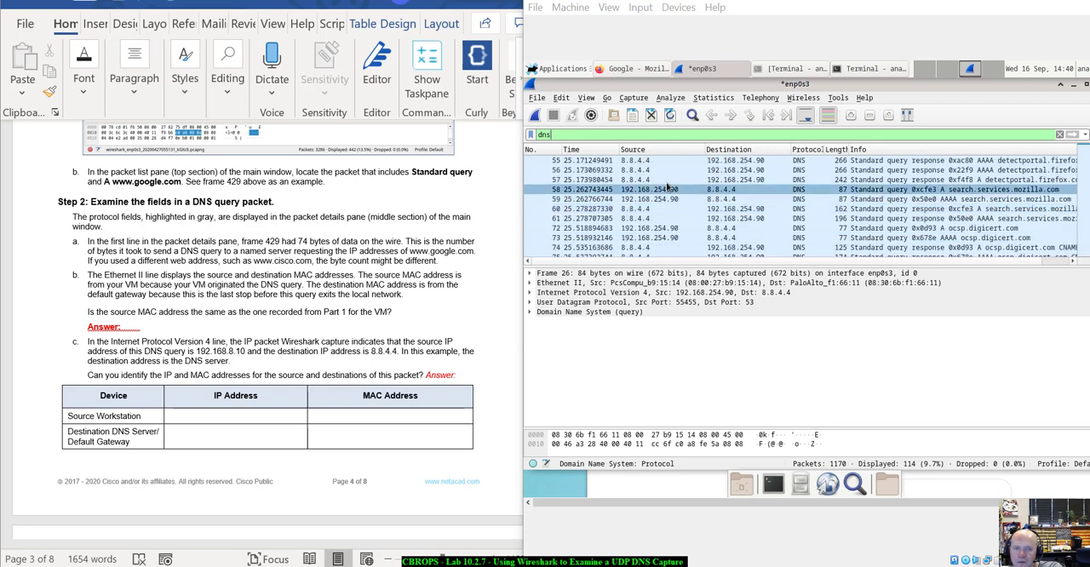
Try to narrow the display filter to Google packets, using dns google and google on its own.
click(693, 136)
text(google.)
key(BackSpace)
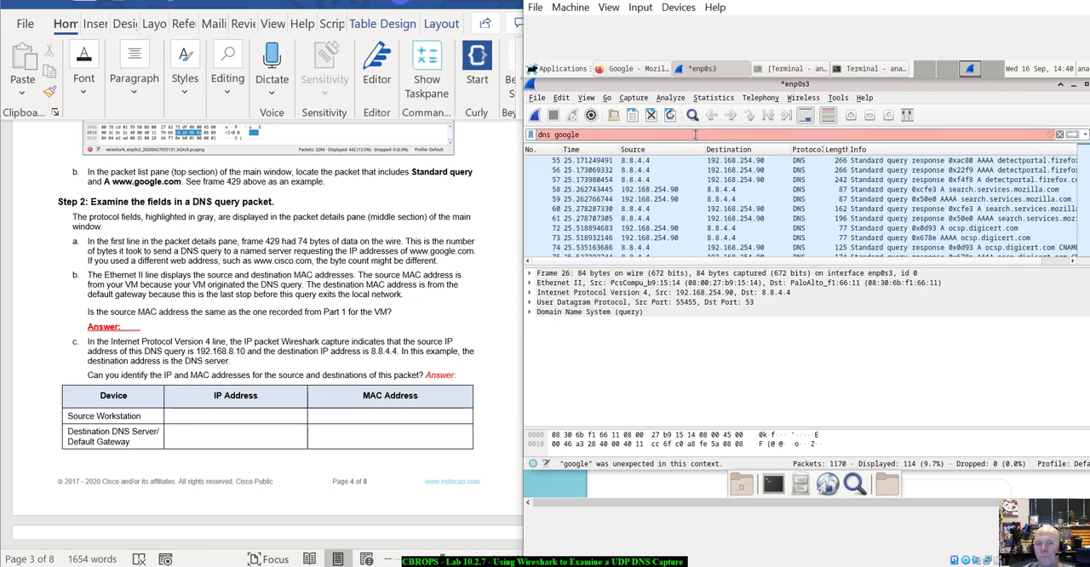
key(BackSpace)
key(BackSpace)
key(BackSpace)
key(BackSpace)
key(BackSpace)
key(BackSpace)
key(BackSpace)
key(BackSpace)
key(BackSpace)
key(BackSpace)
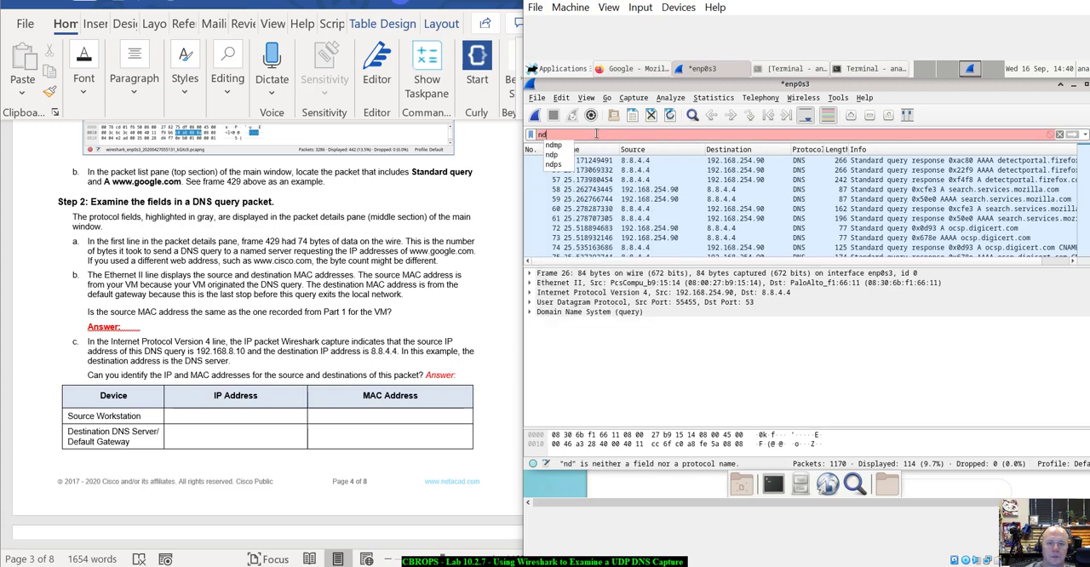
text(google.)
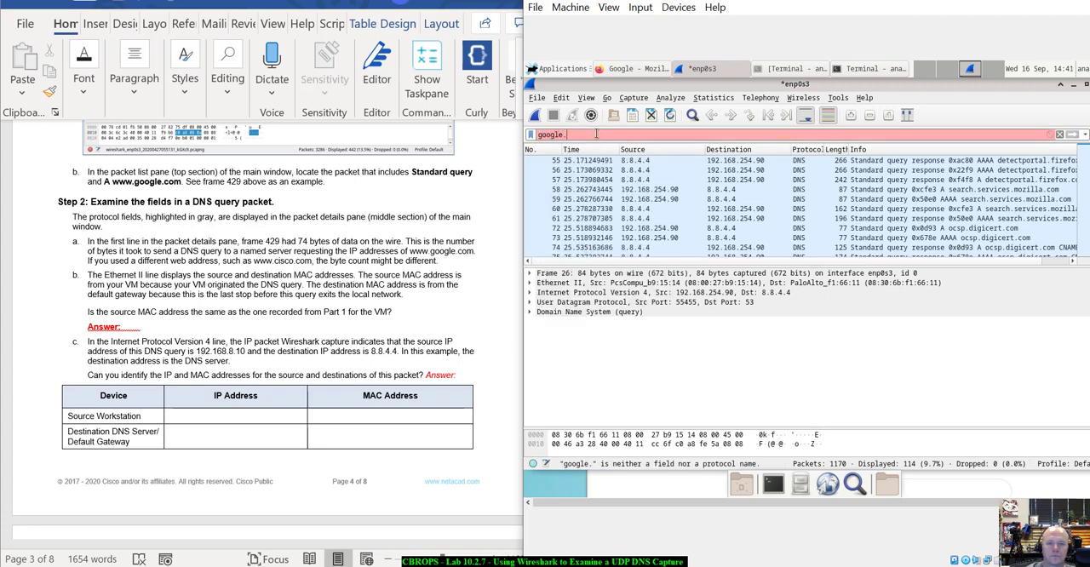
key(BackSpace)
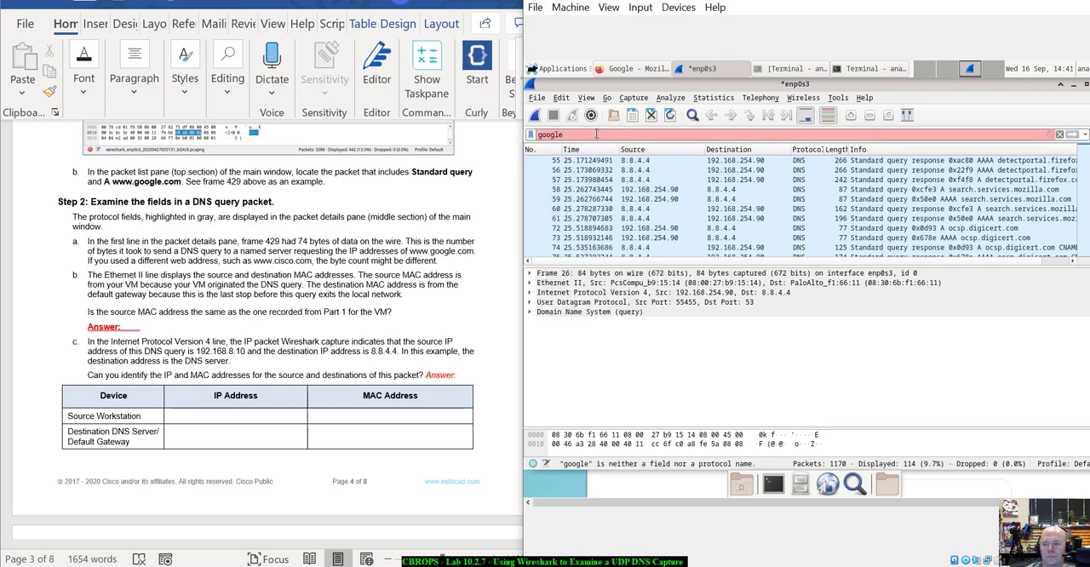
Replace the display filter text with dns and reapply it to the capture.
double_click(596, 133)
text(dns)
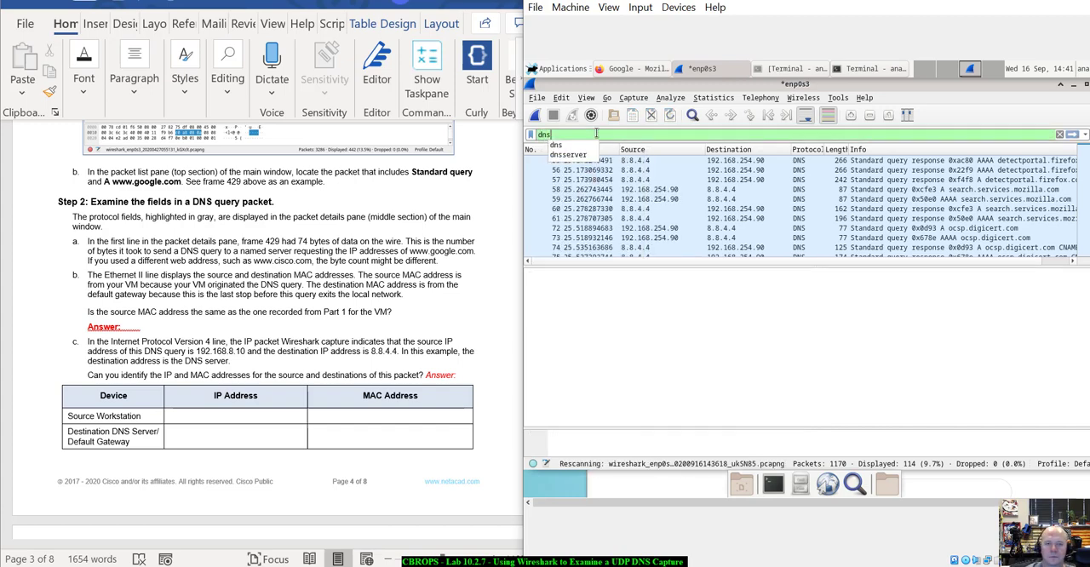
key(Return)
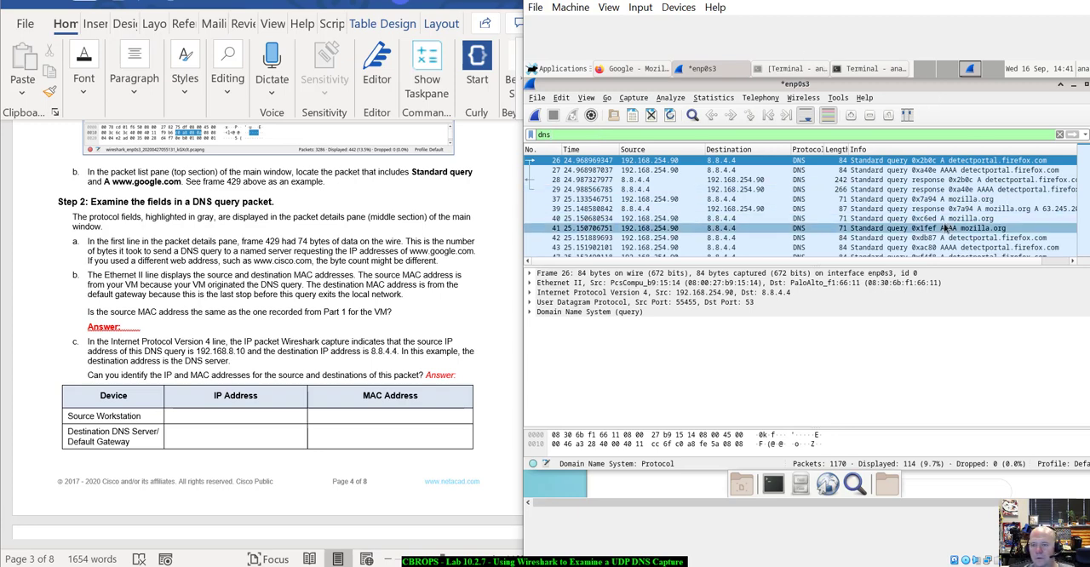
Find the standard query A google.com among the DNS packets and select that packet, frame 228.
scroll(943, 228, down, 5)
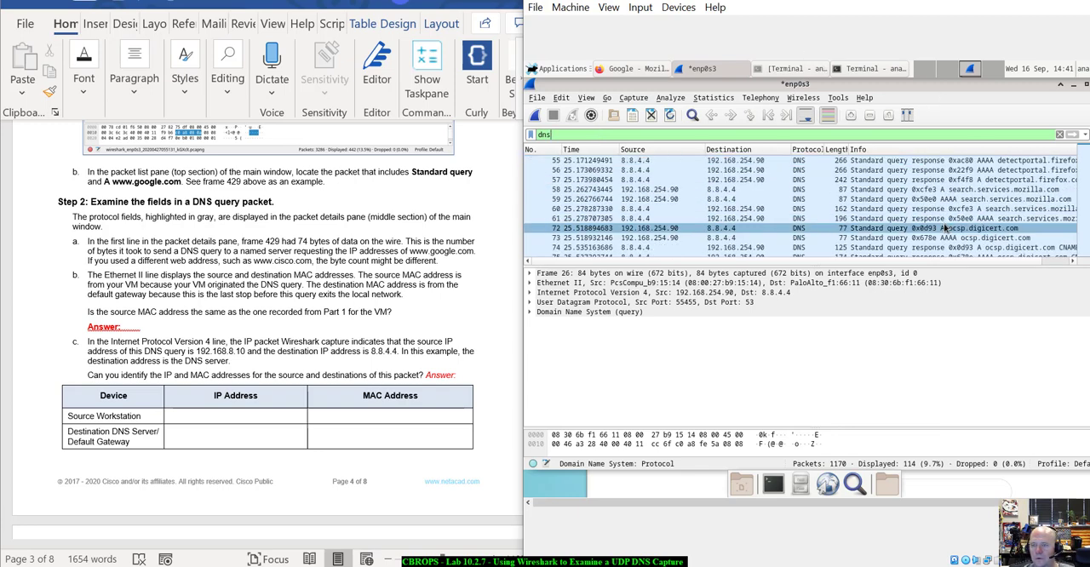
scroll(944, 228, down, 1)
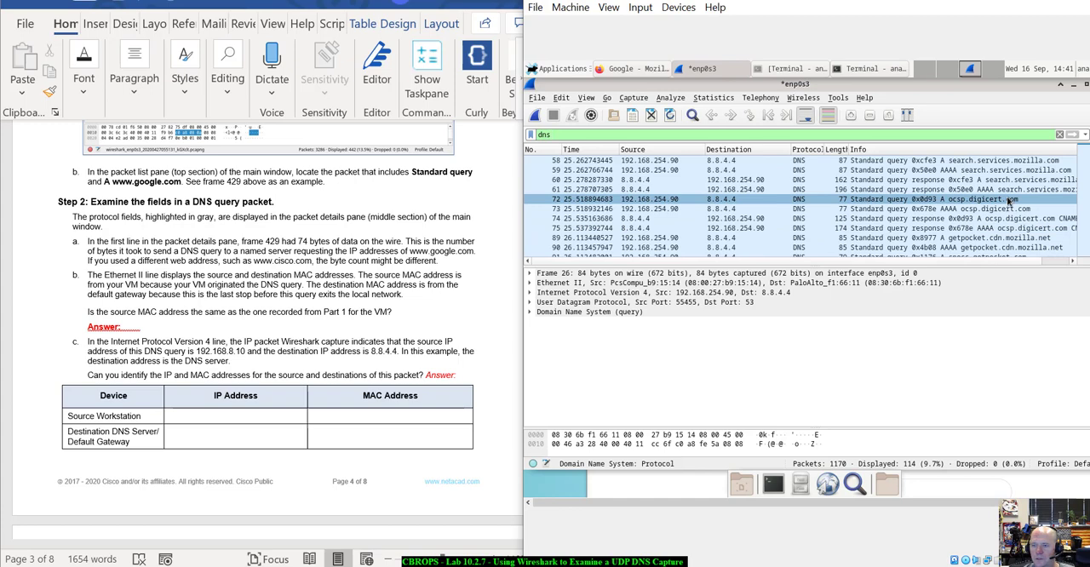
scroll(1008, 204, down, 6)
scroll(1006, 214, up, 1)
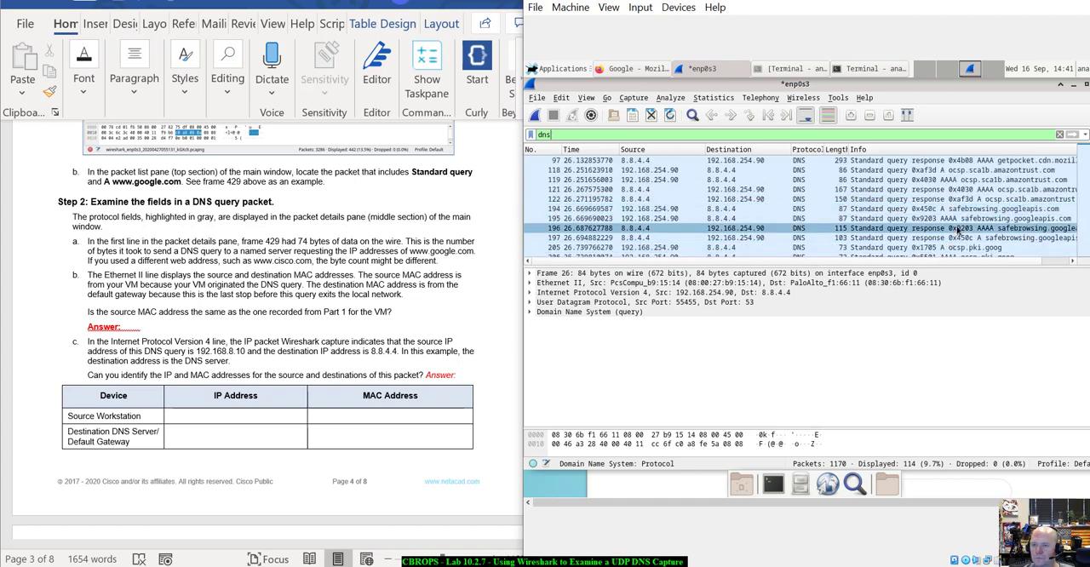
scroll(958, 230, up, 1)
scroll(958, 230, down, 3)
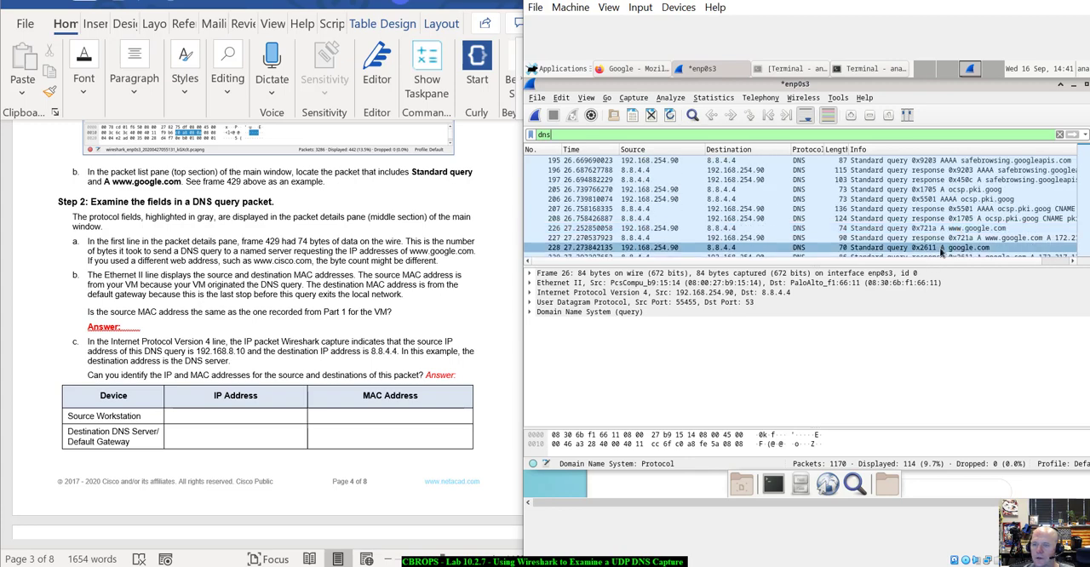
scroll(941, 247, down, 3)
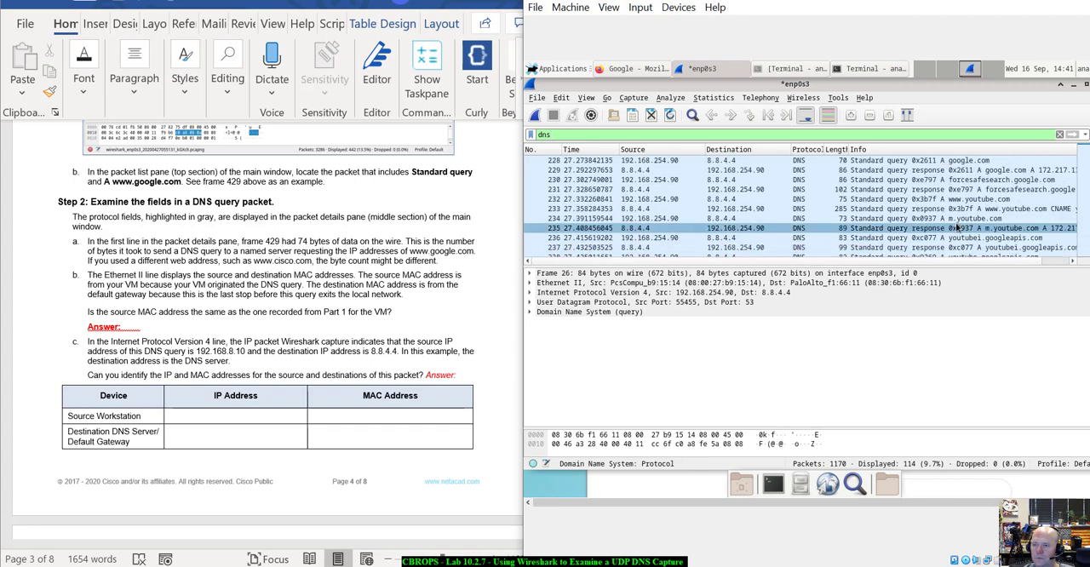
click(948, 162)
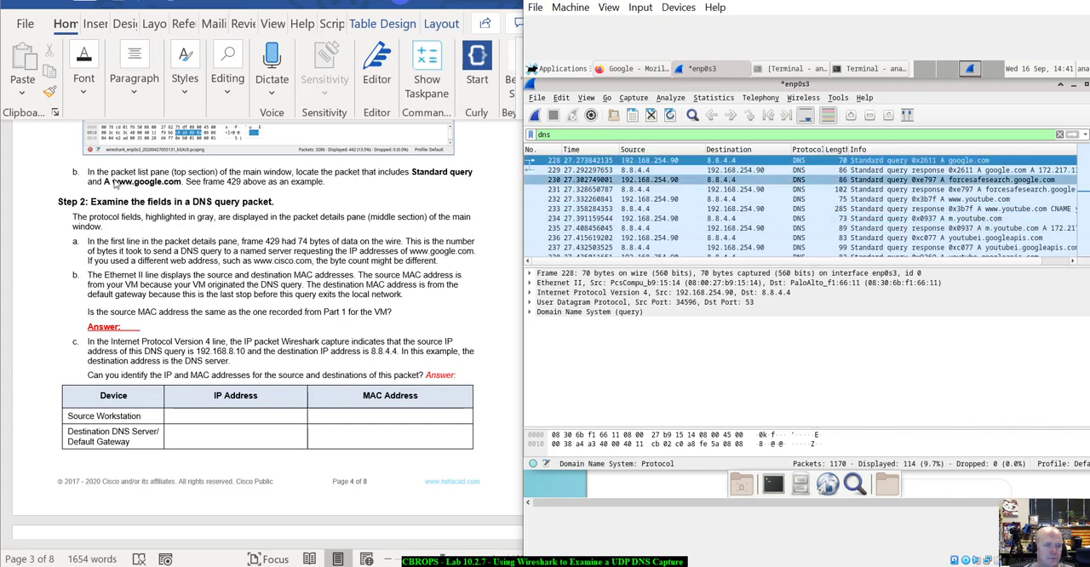
Check the lab's example capture and expand the Domain Name System (query) details of the selected packet.
scroll(212, 244, up, 2)
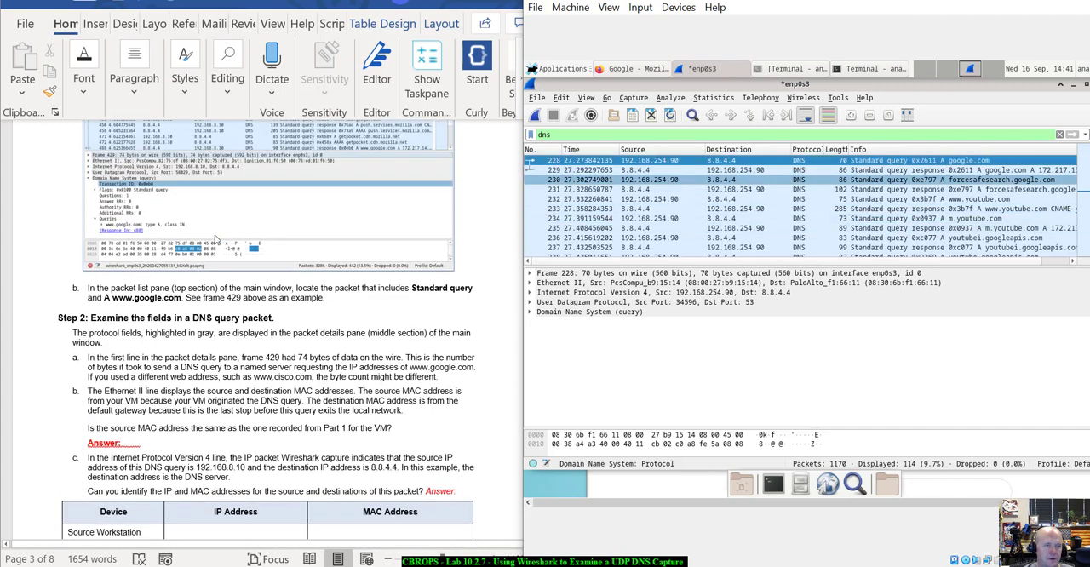
scroll(115, 219, up, 2)
scroll(161, 239, up, 1)
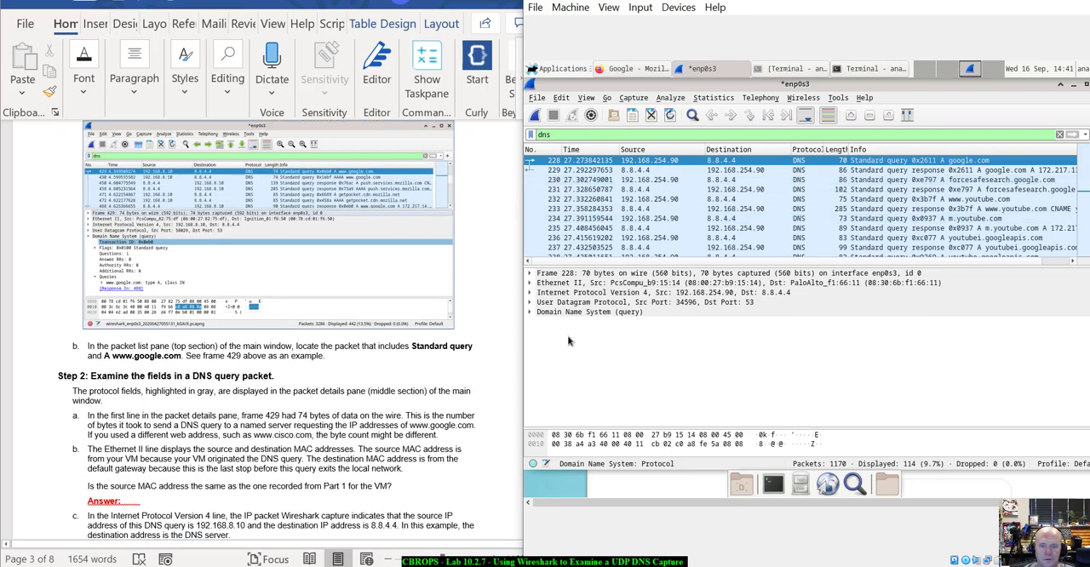
click(532, 313)
click(531, 312)
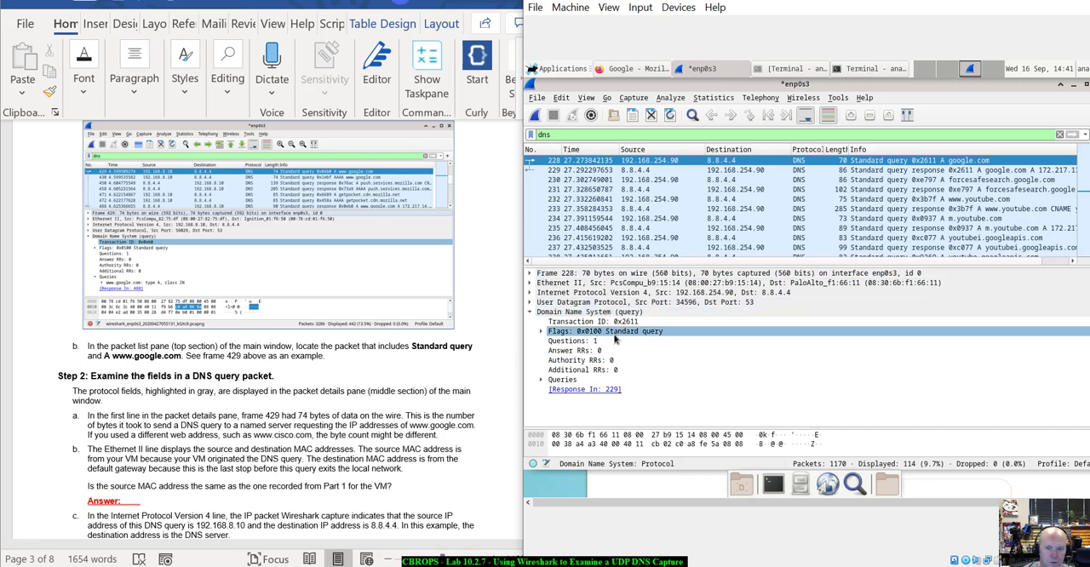
Read Step 2's instructions and examine the Frame 228 details for the byte counts, collapsing them when done.
scroll(262, 440, down, 1)
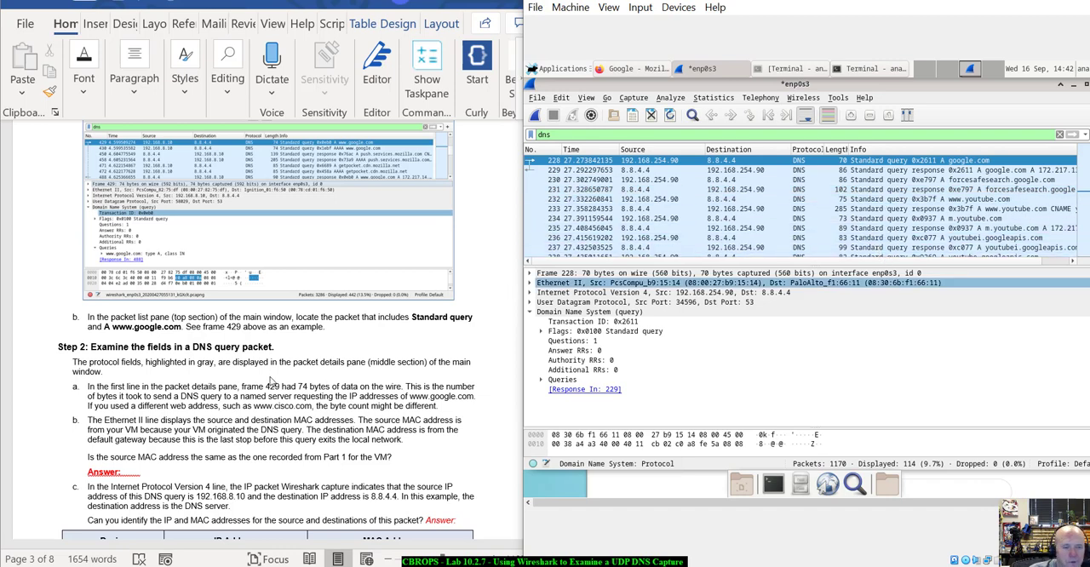
scroll(207, 383, down, 5)
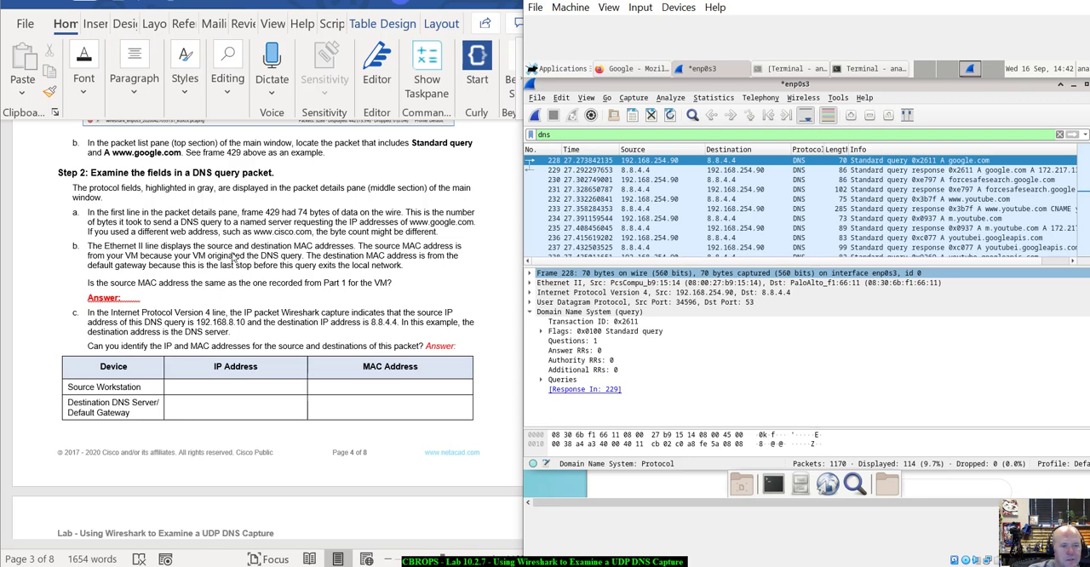
click(542, 283)
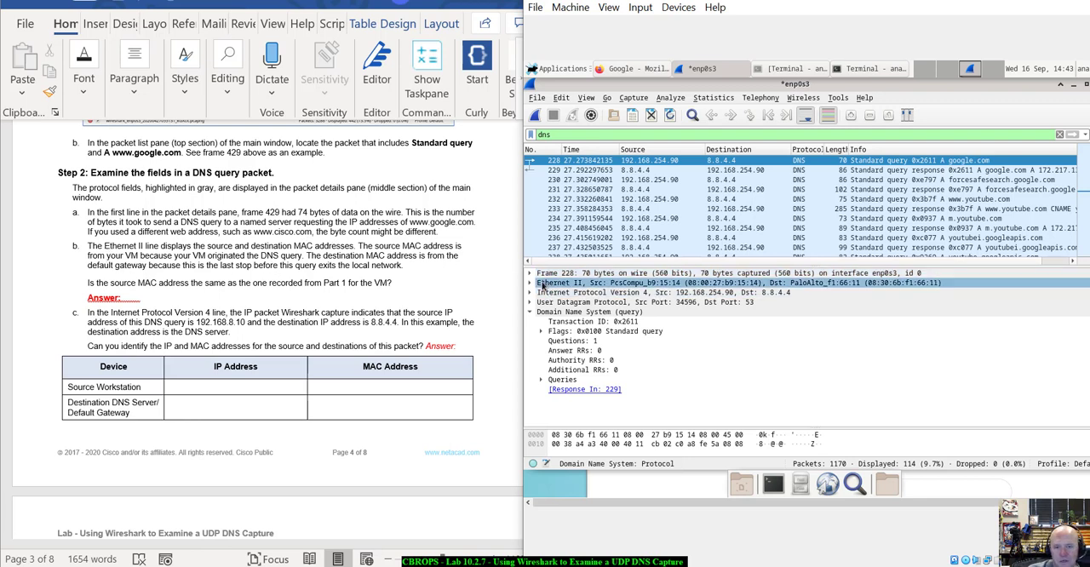
click(536, 274)
click(530, 273)
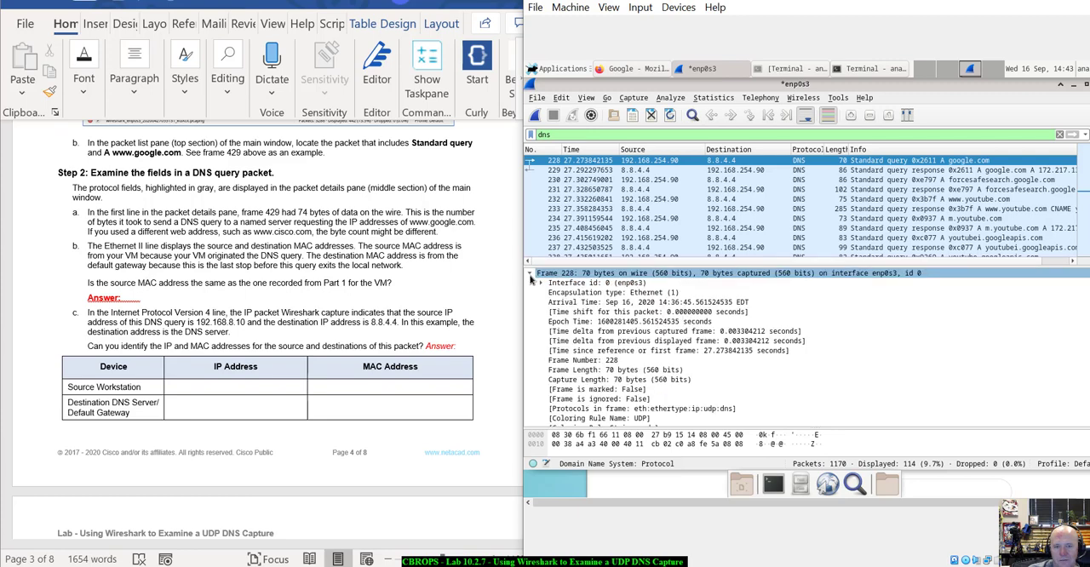
click(553, 302)
scroll(555, 304, down, 1)
scroll(556, 303, up, 1)
click(530, 274)
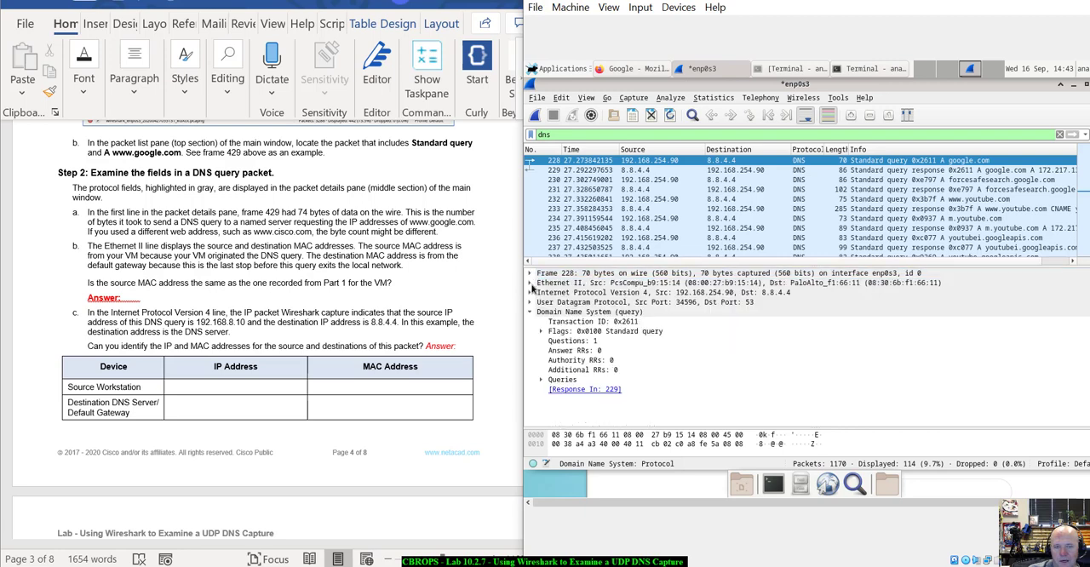
Expand the Ethernet II details and examine the destination address, source address and type fields against the lab's description.
click(530, 284)
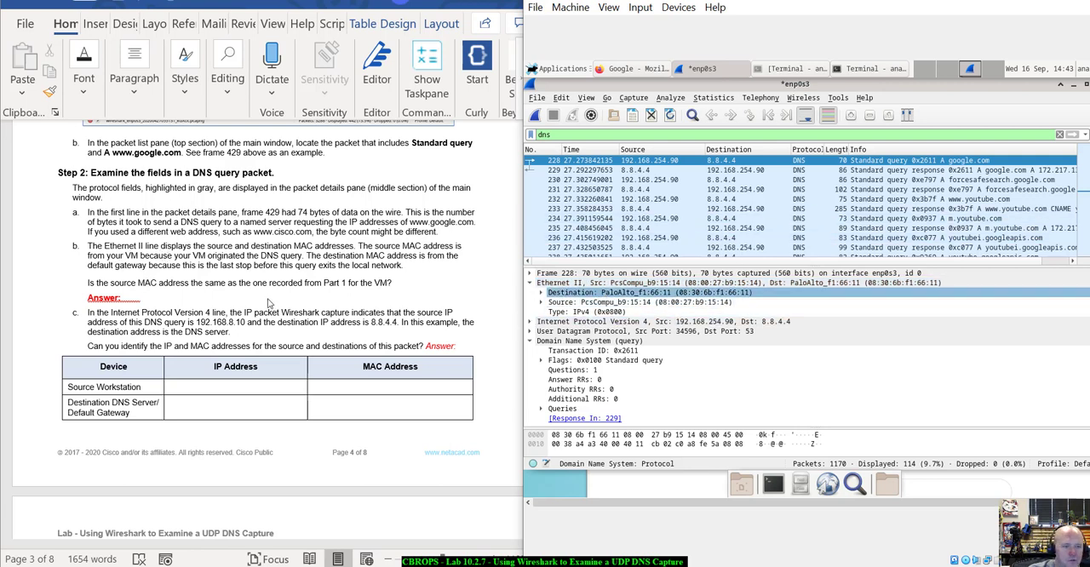
scroll(272, 261, up, 5)
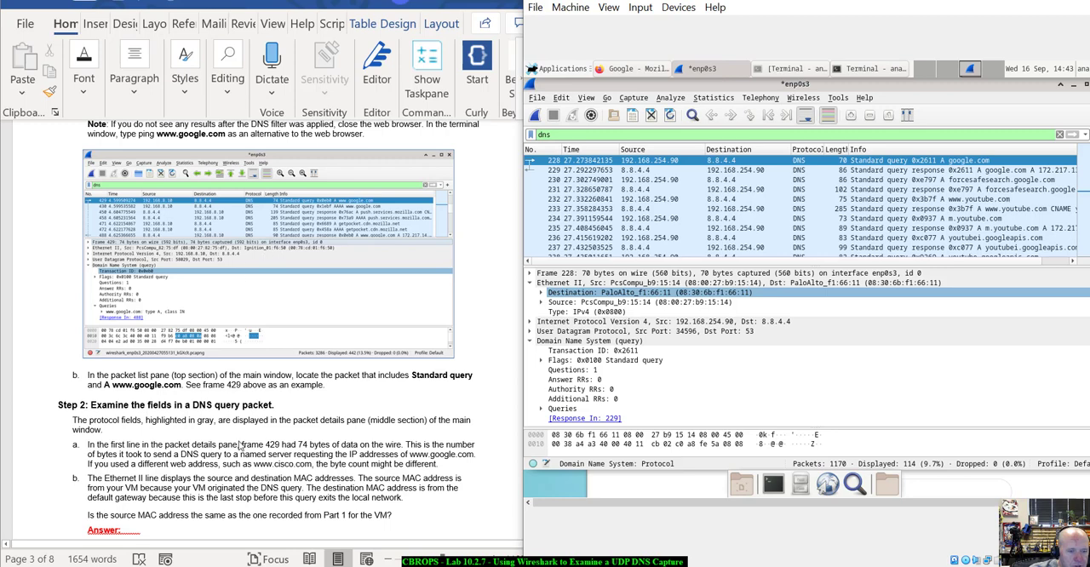
scroll(241, 445, down, 4)
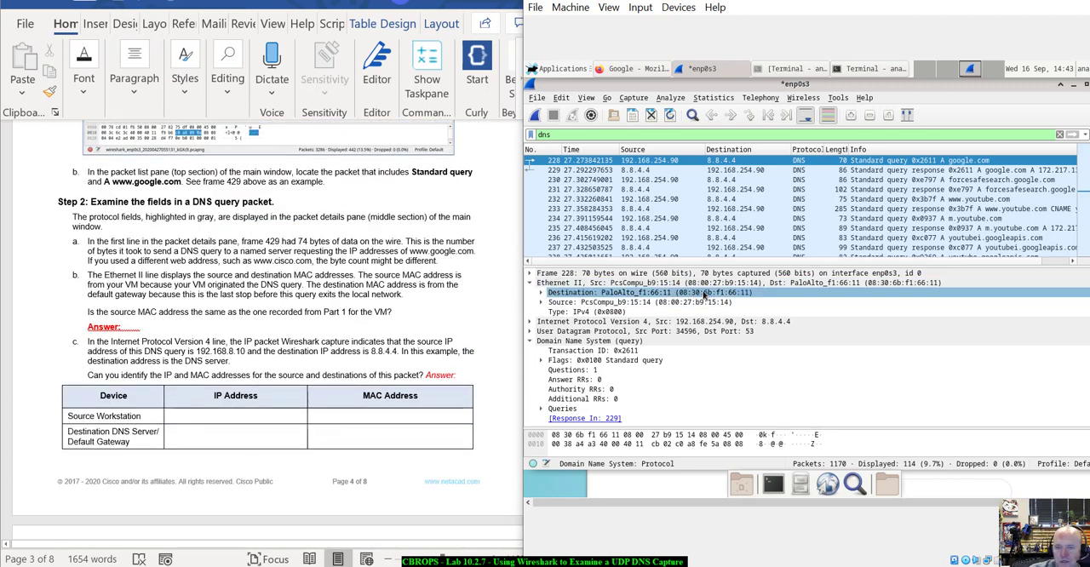
click(615, 302)
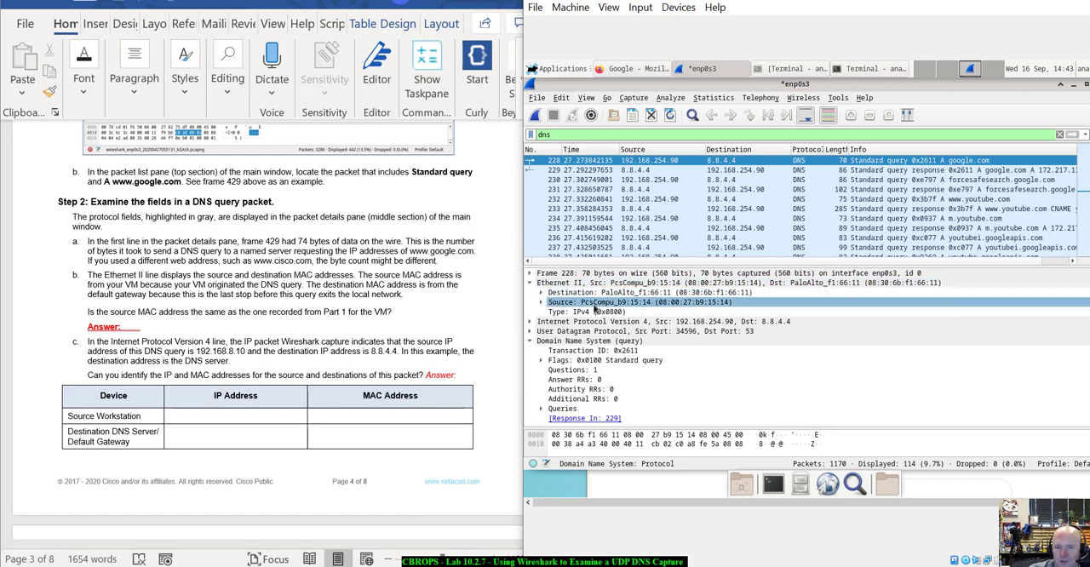
click(619, 312)
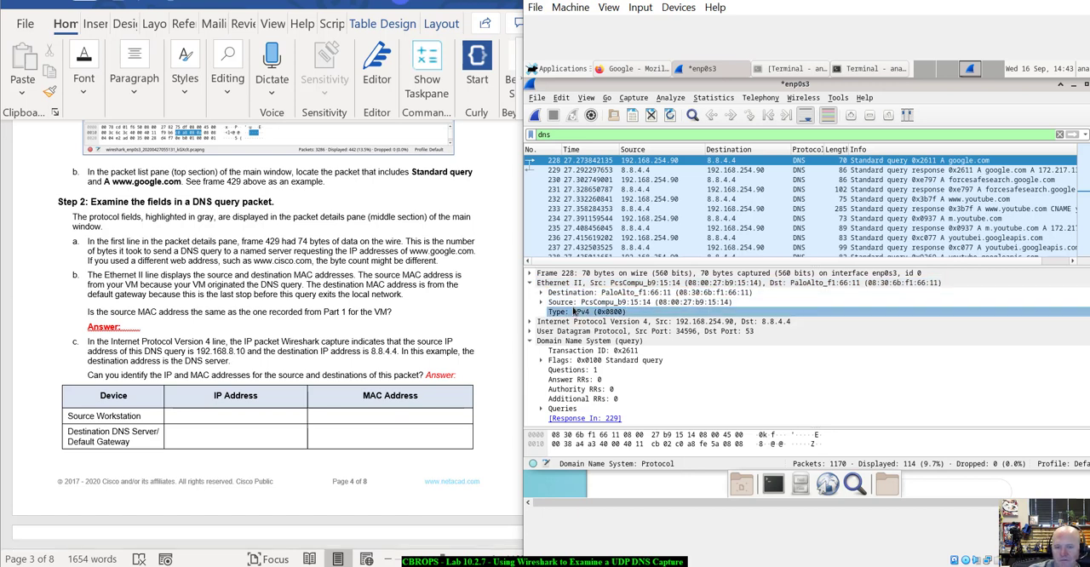
click(607, 302)
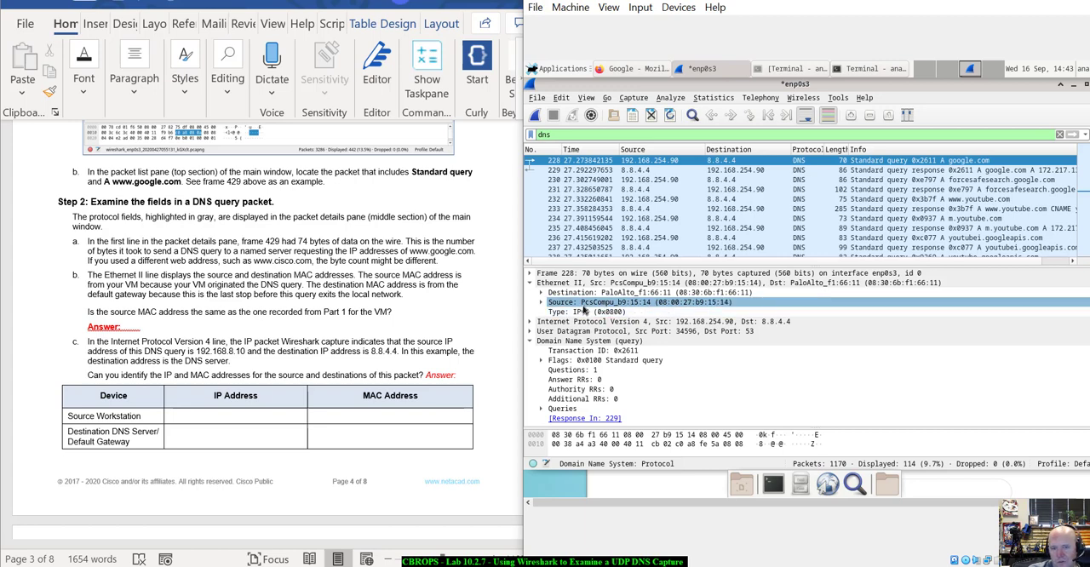
click(610, 314)
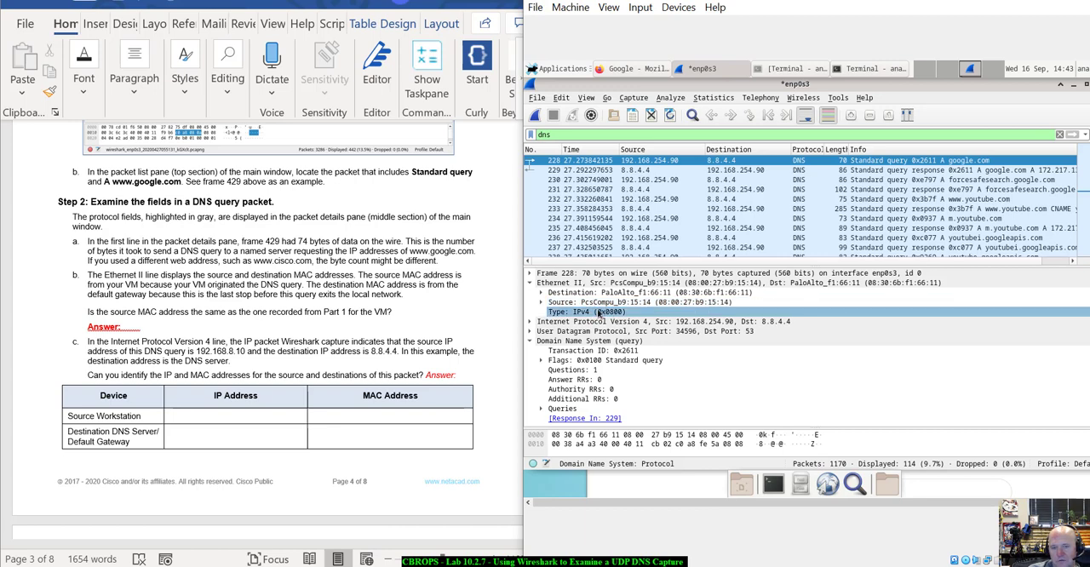
click(602, 306)
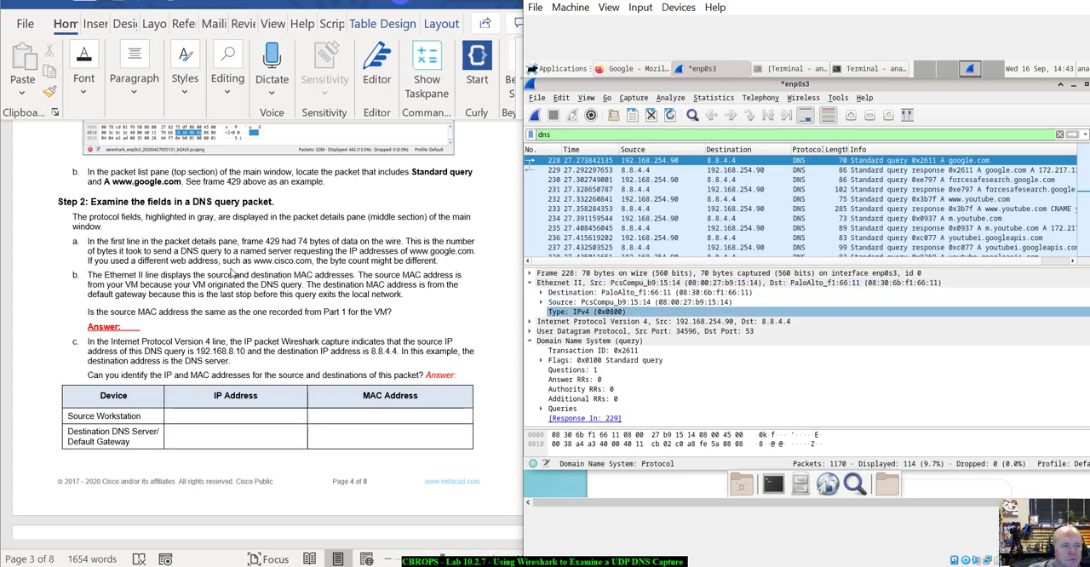
Compare the packet's Ethernet II source MAC address with the VM MAC address recorded in the lab's Part 1 table.
scroll(232, 273, down, 1)
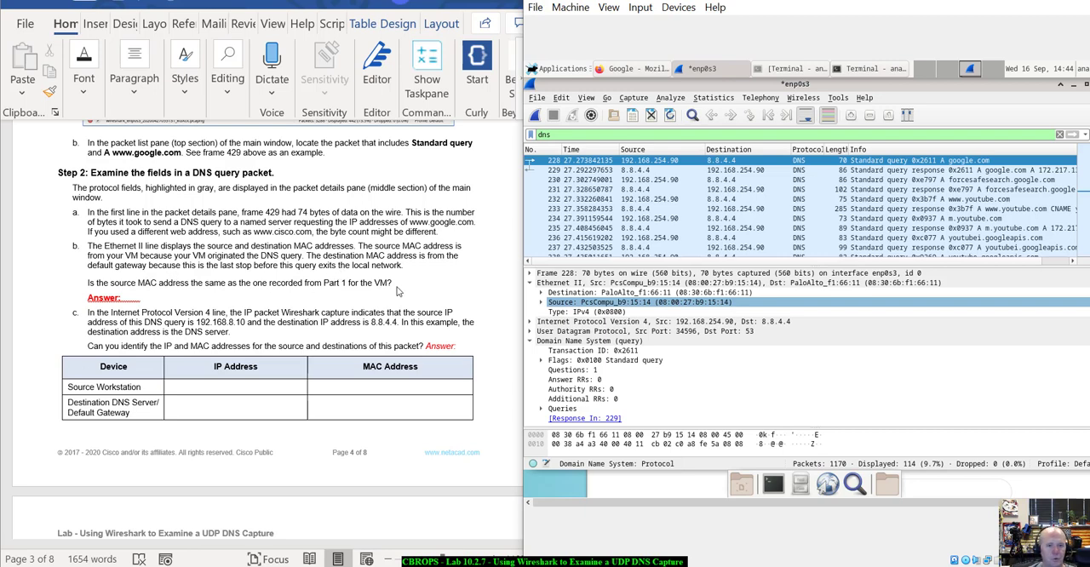
scroll(397, 297, up, 10)
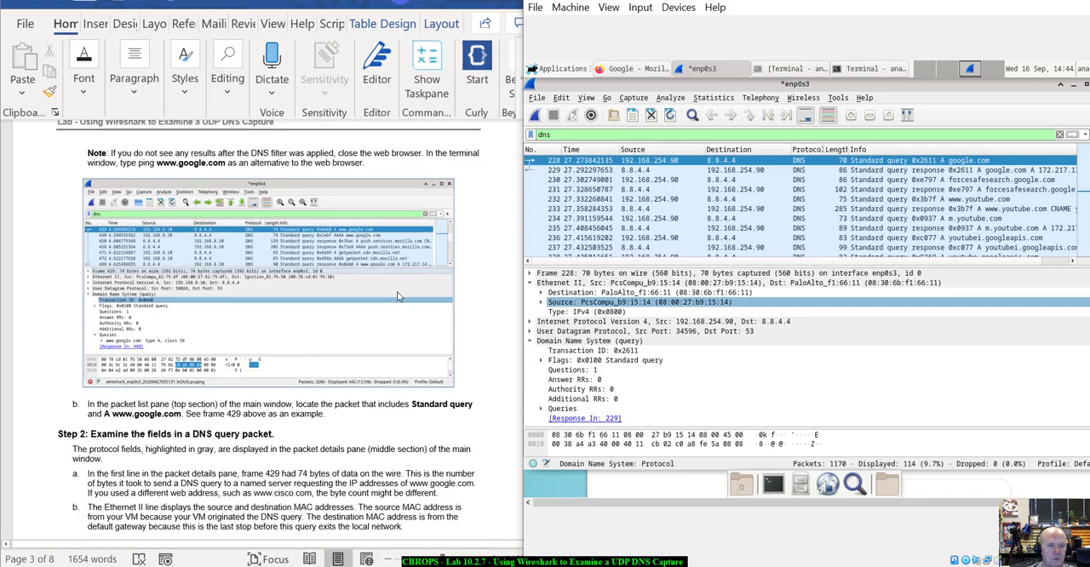
scroll(397, 297, up, 15)
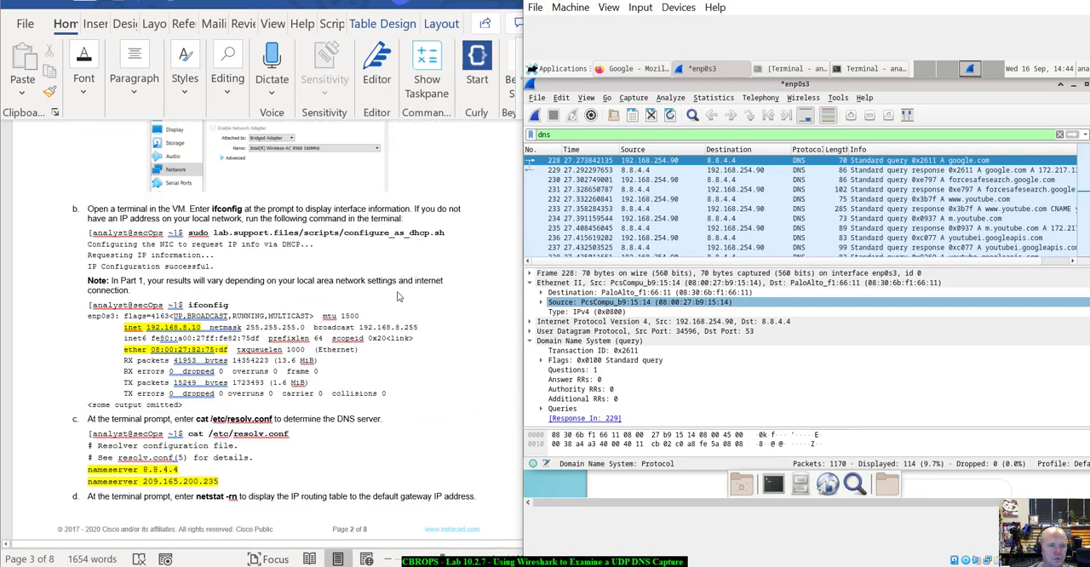
scroll(397, 297, up, 2)
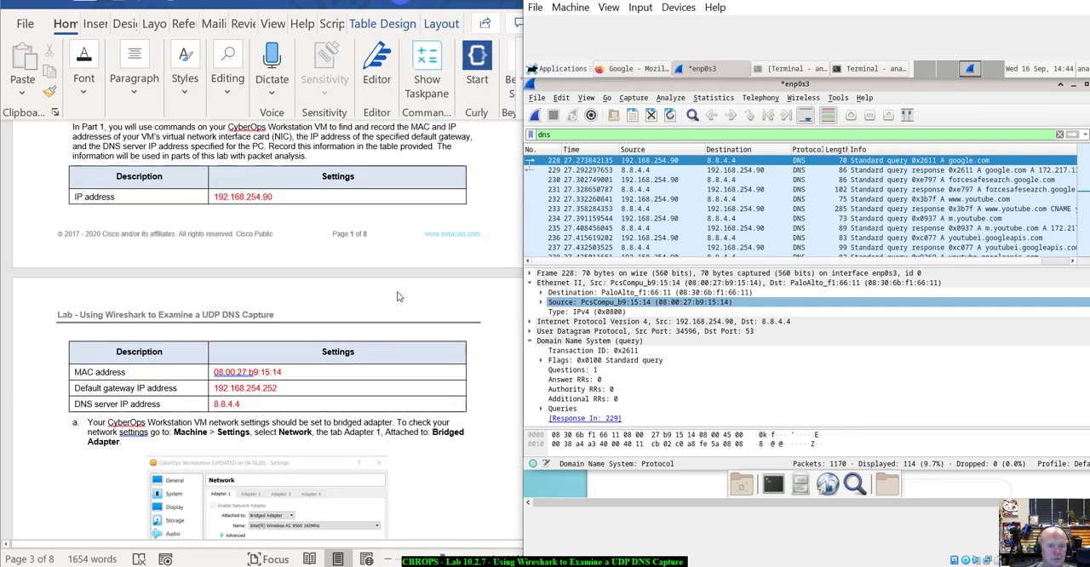
click(668, 311)
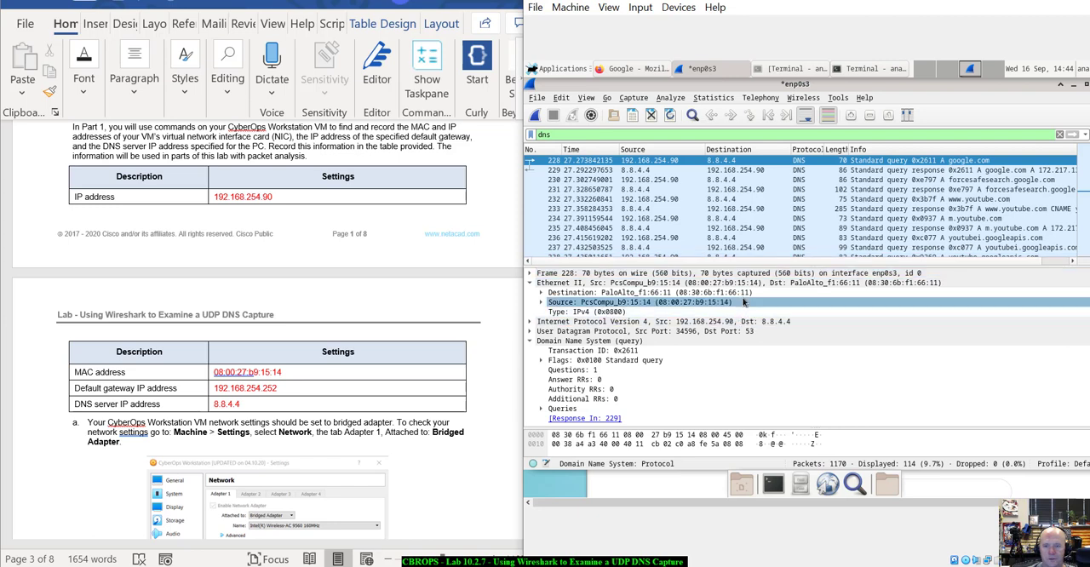
click(760, 286)
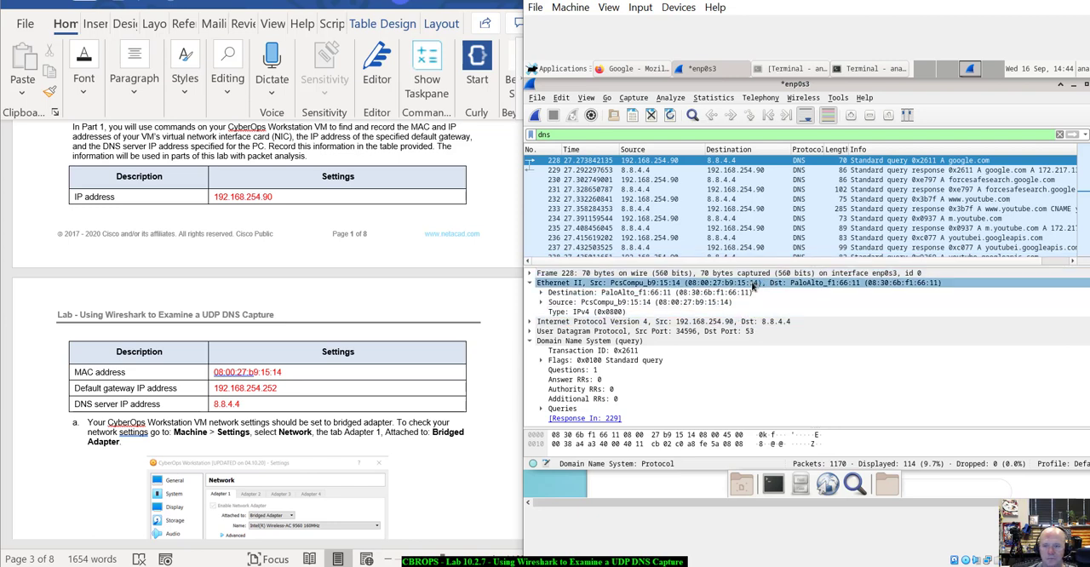
click(583, 399)
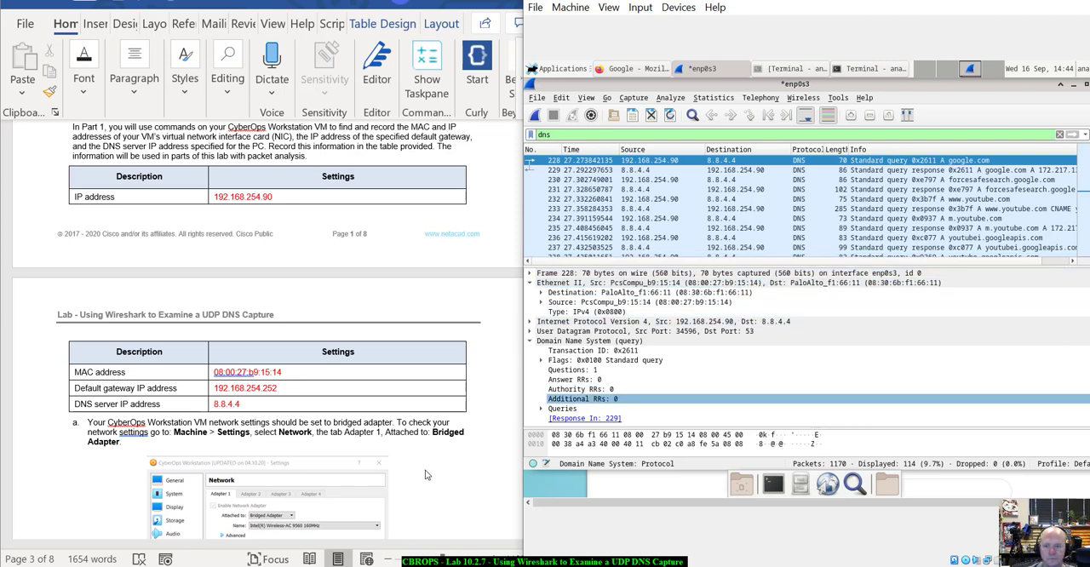
Return to Step 2's address questions, collapse the packet's Ethernet II details and expand its Internet Protocol Version 4 details.
scroll(424, 465, down, 8)
scroll(426, 476, down, 2)
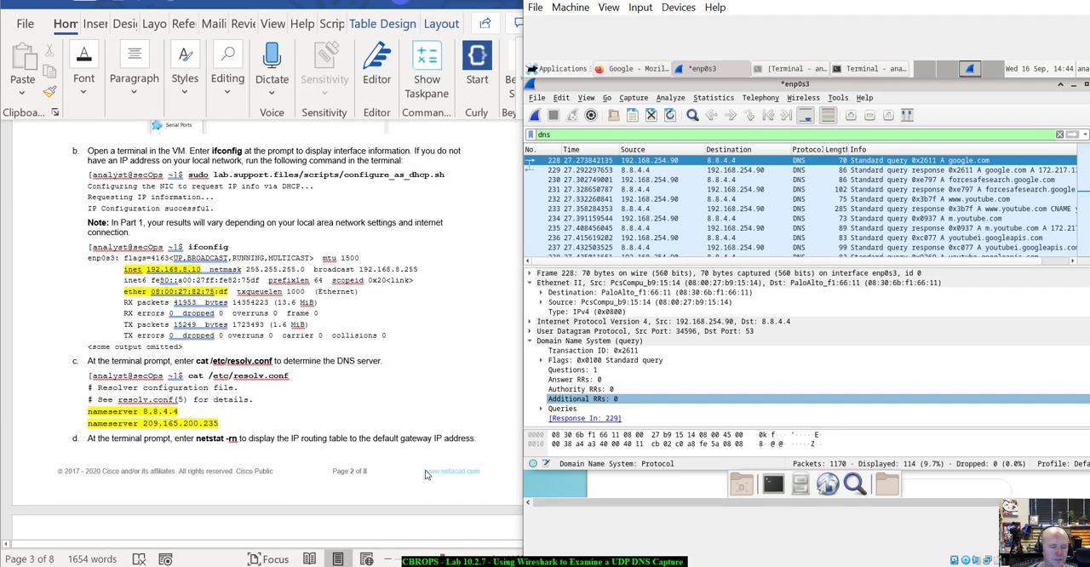
scroll(426, 475, down, 12)
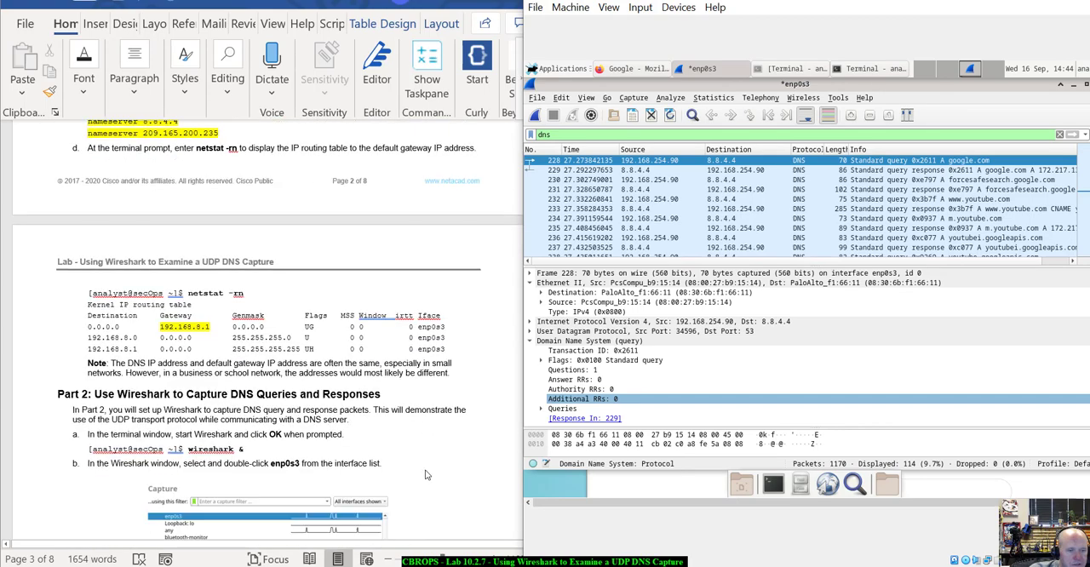
scroll(426, 476, down, 13)
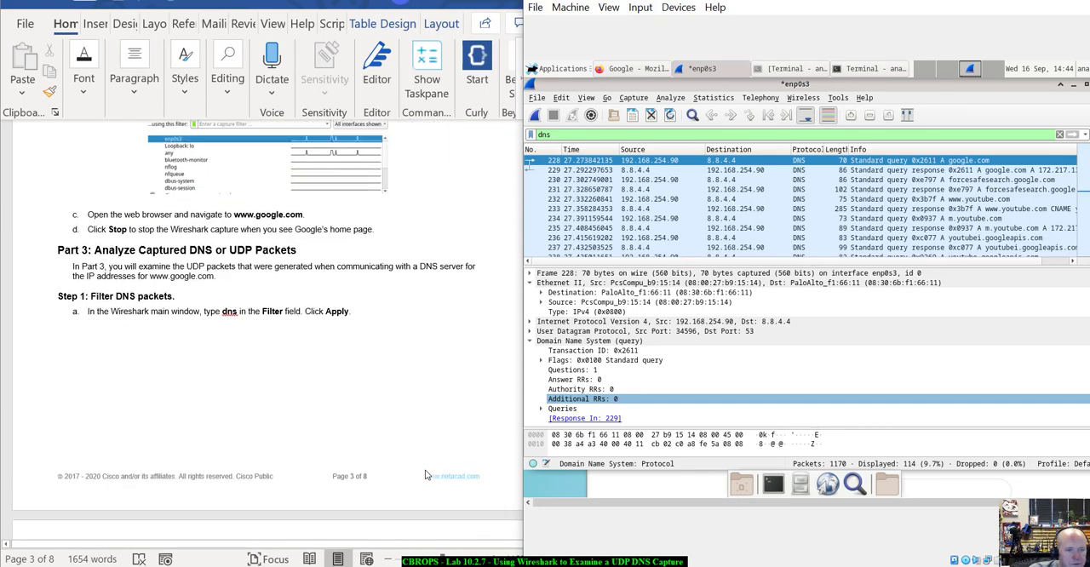
scroll(426, 475, down, 5)
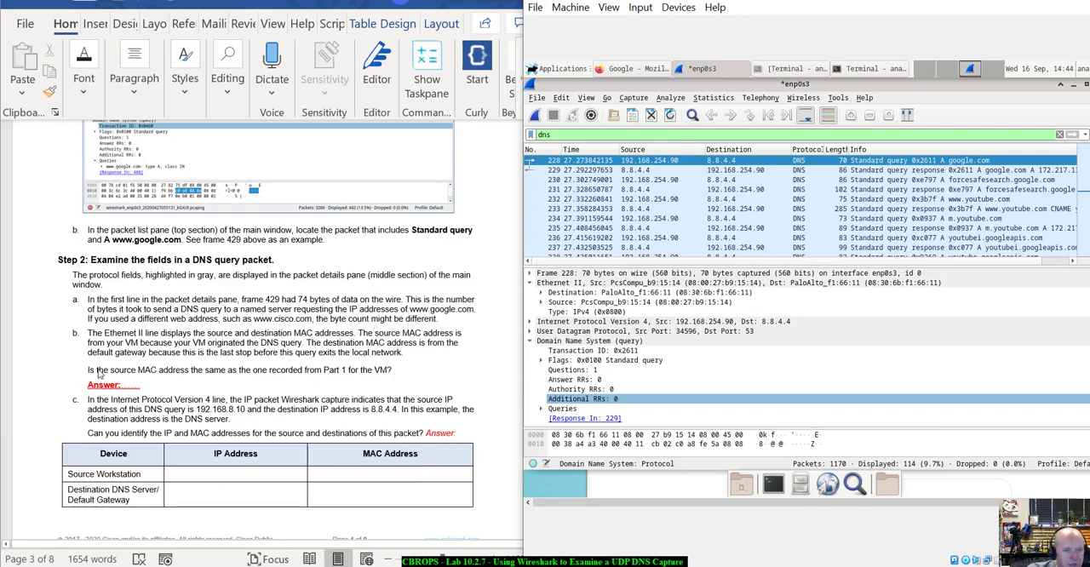
scroll(346, 388, down, 4)
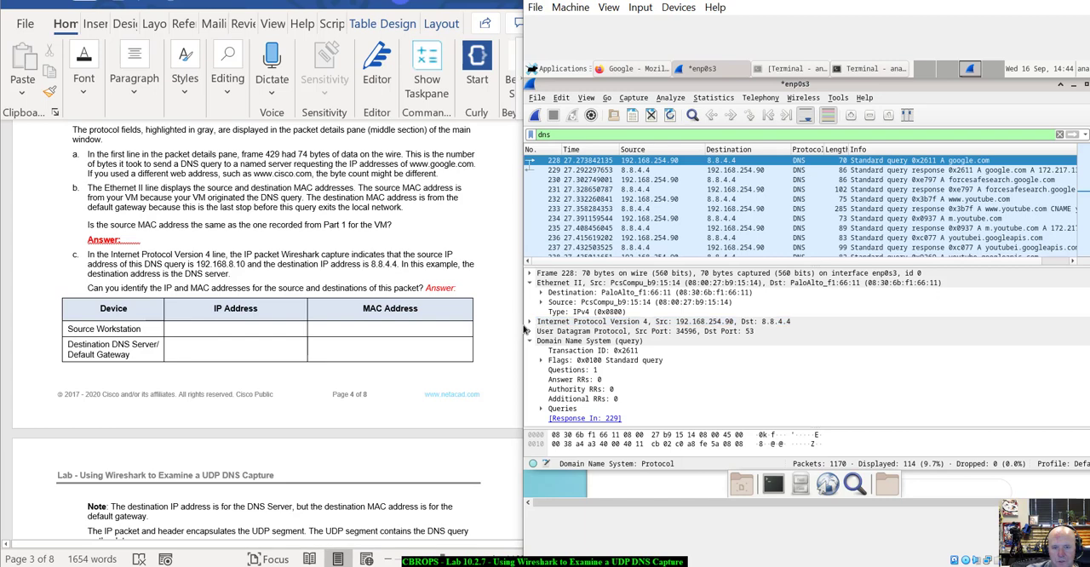
click(530, 283)
click(529, 292)
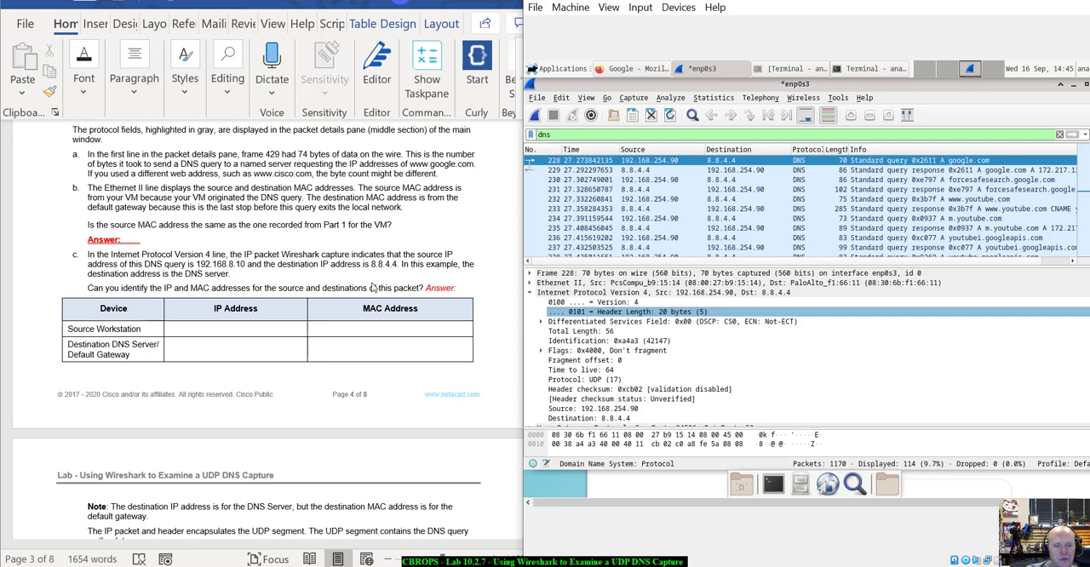
click(572, 331)
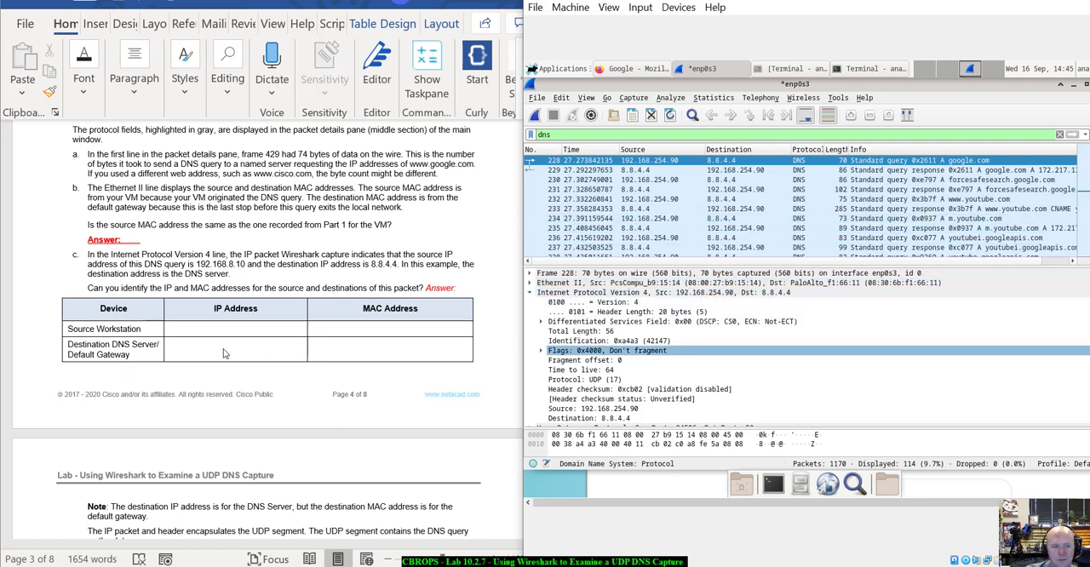
Place the cursor in the Source Workstation's IP address cell and shift the virtual machine window clear of the document.
click(238, 330)
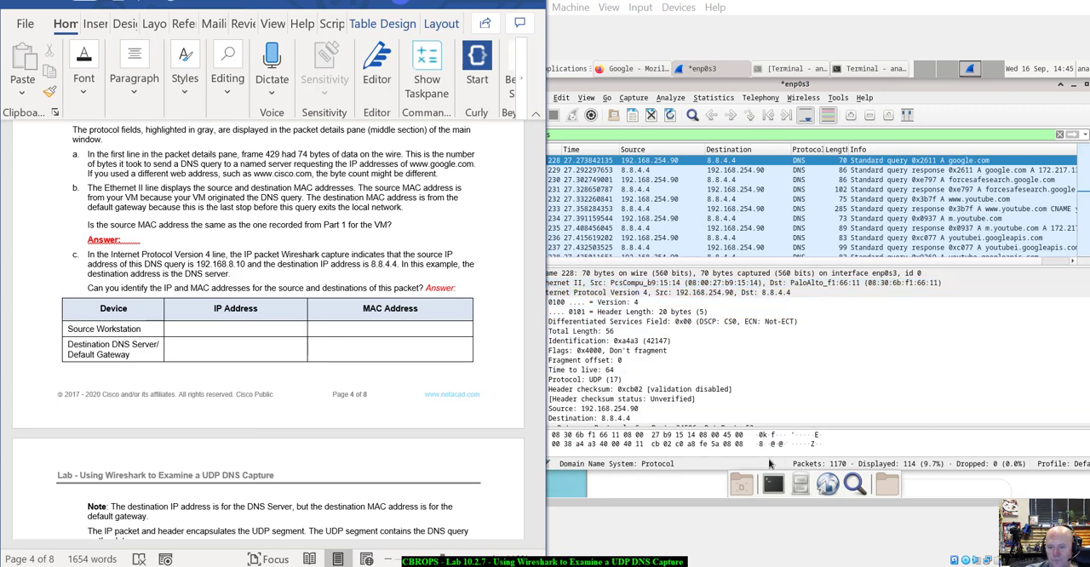
drag(832, 3, 839, 3)
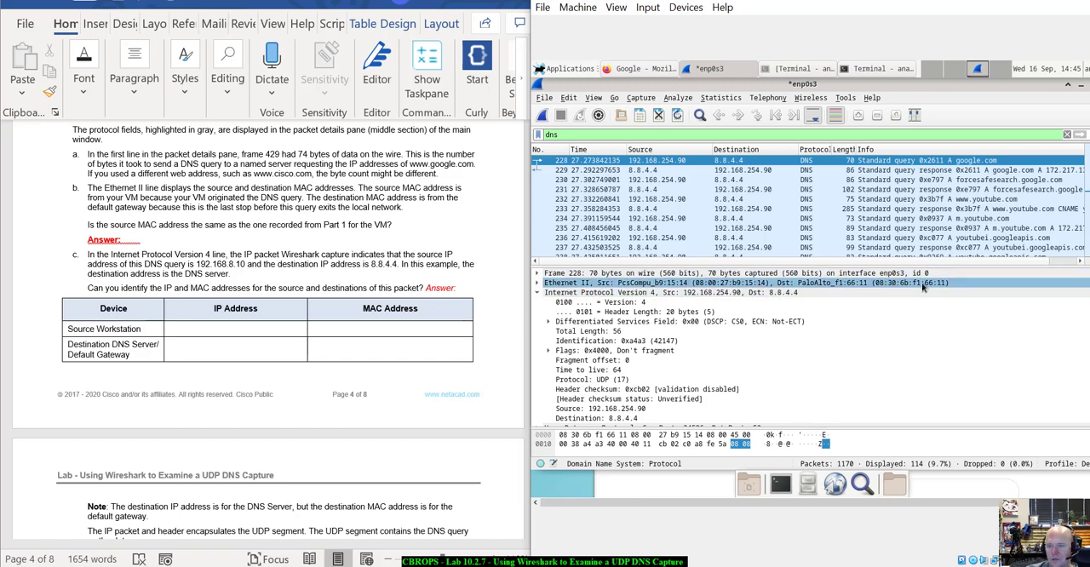
Read the lab's item d on the UDP header fields and expand the packet's User Datagram Protocol details.
scroll(350, 412, down, 7)
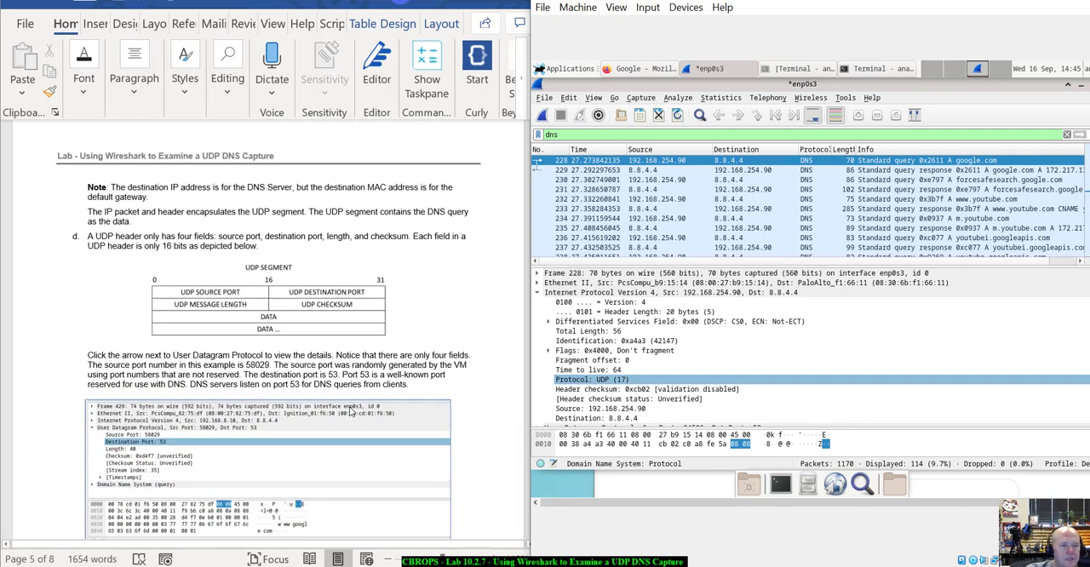
scroll(349, 412, down, 1)
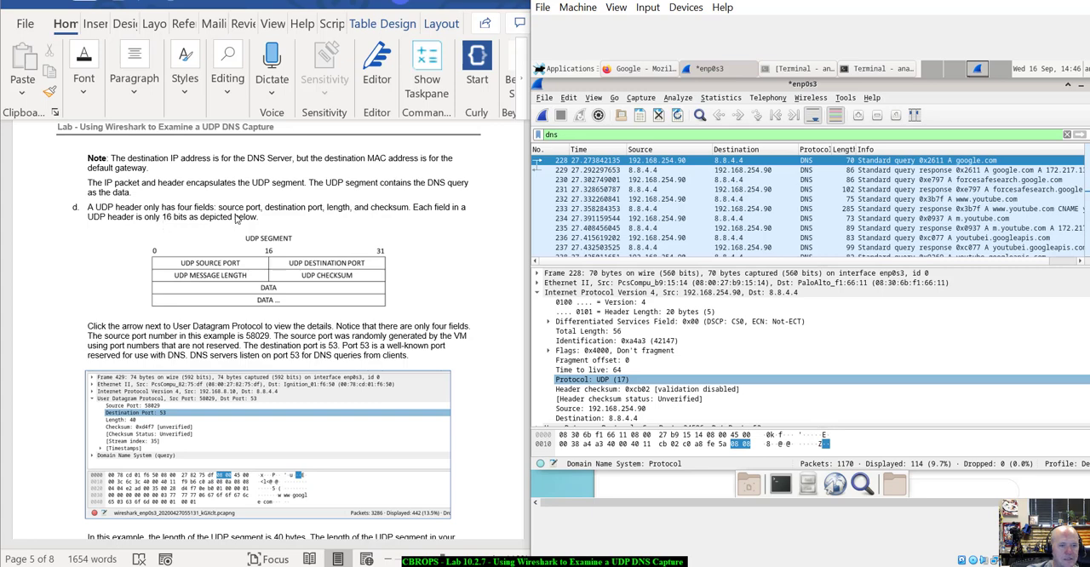
scroll(430, 264, down, 2)
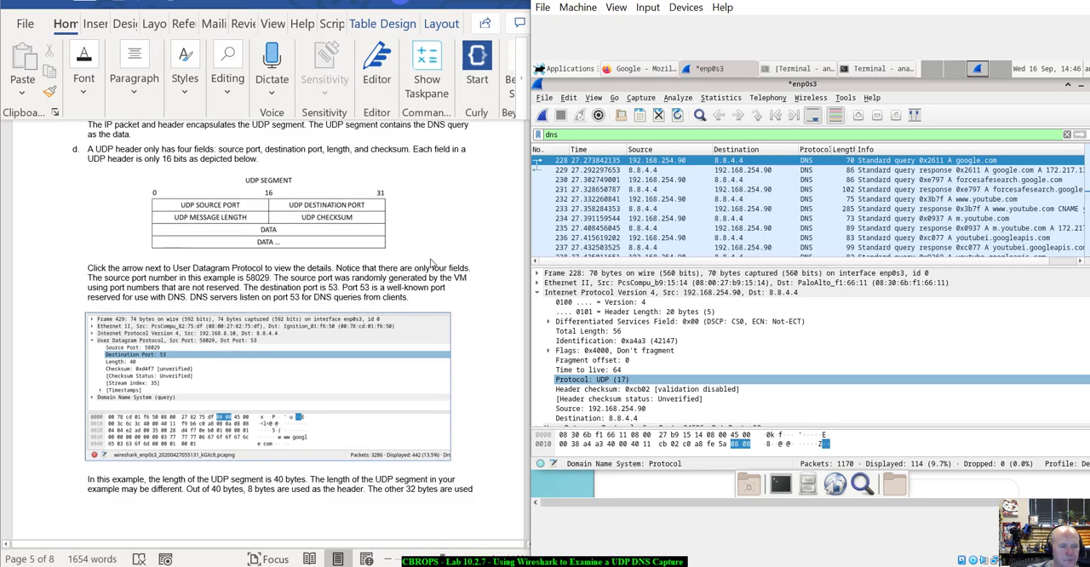
scroll(433, 264, down, 4)
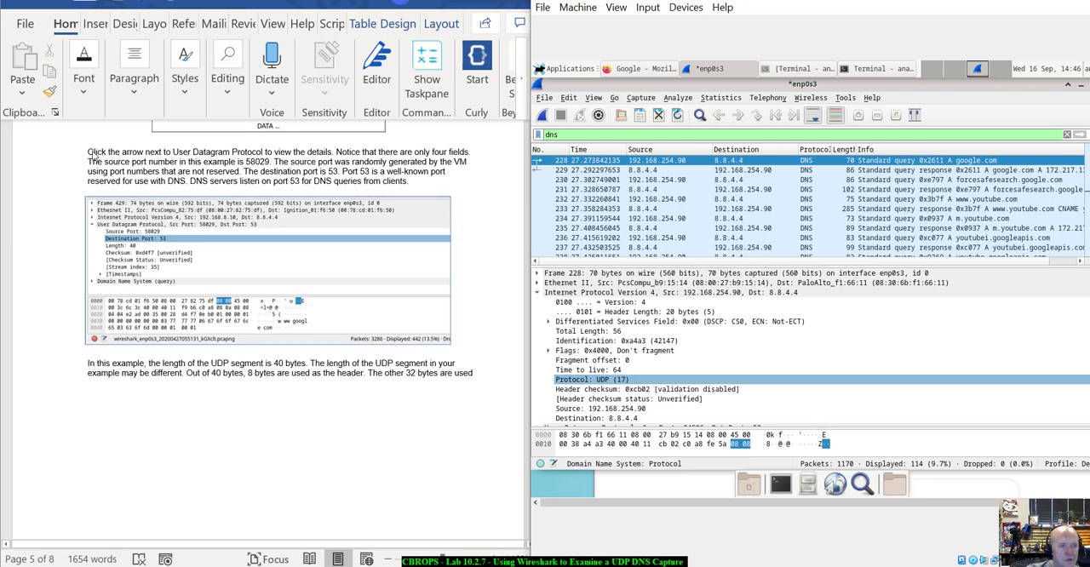
click(626, 313)
scroll(626, 358, down, 2)
click(626, 382)
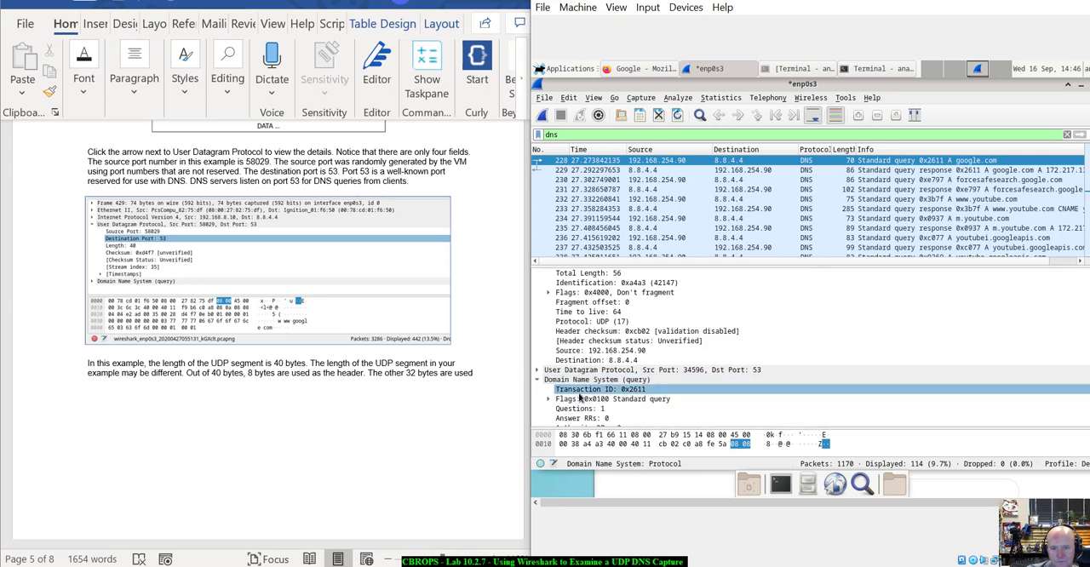
scroll(626, 385, down, 1)
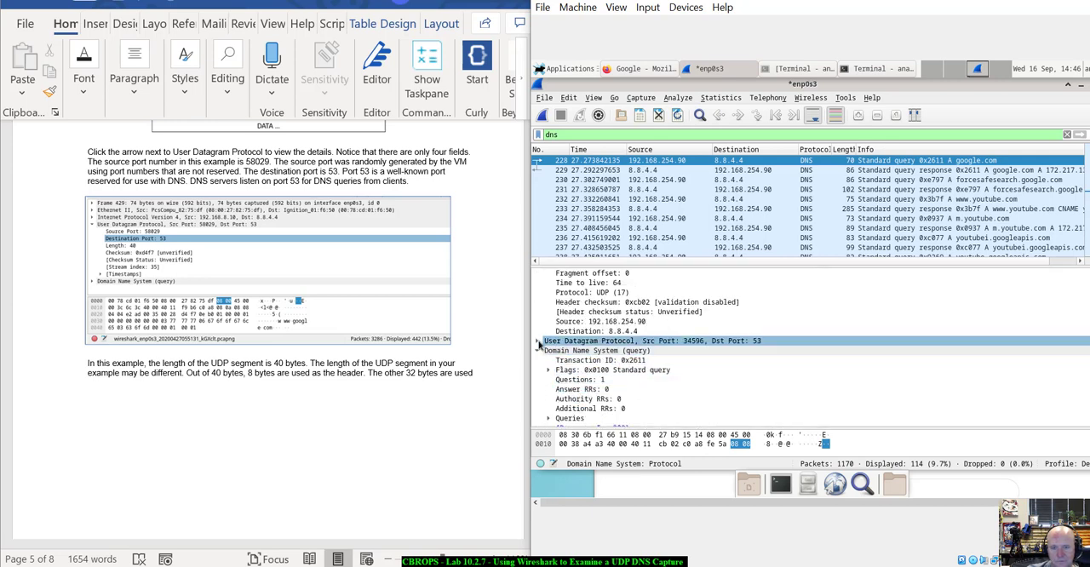
click(538, 342)
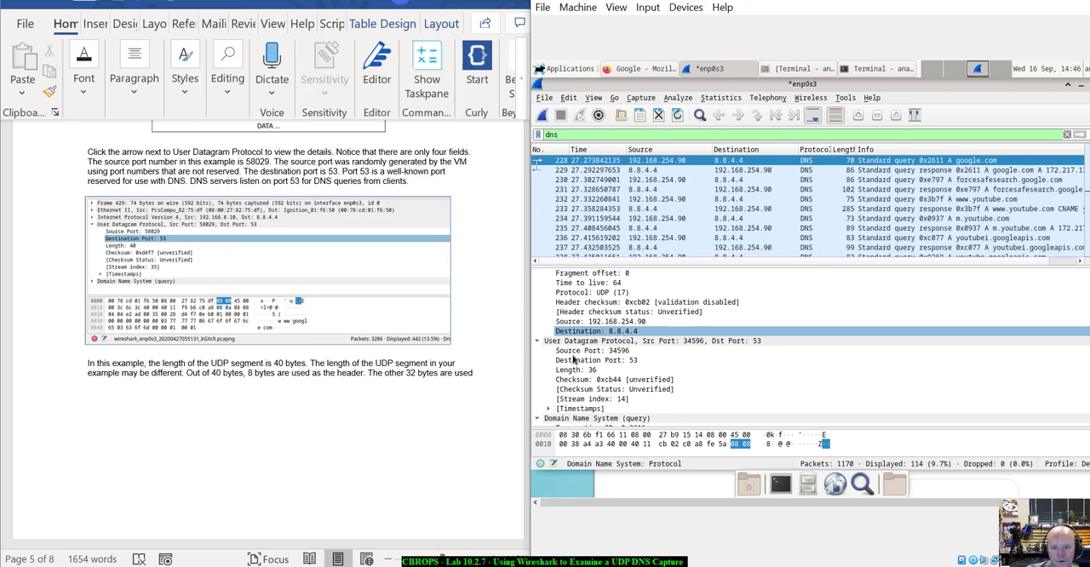
Examine the packet's UDP source and destination port fields against the lab's description, selecting the Destination Port field.
scroll(592, 356, down, 1)
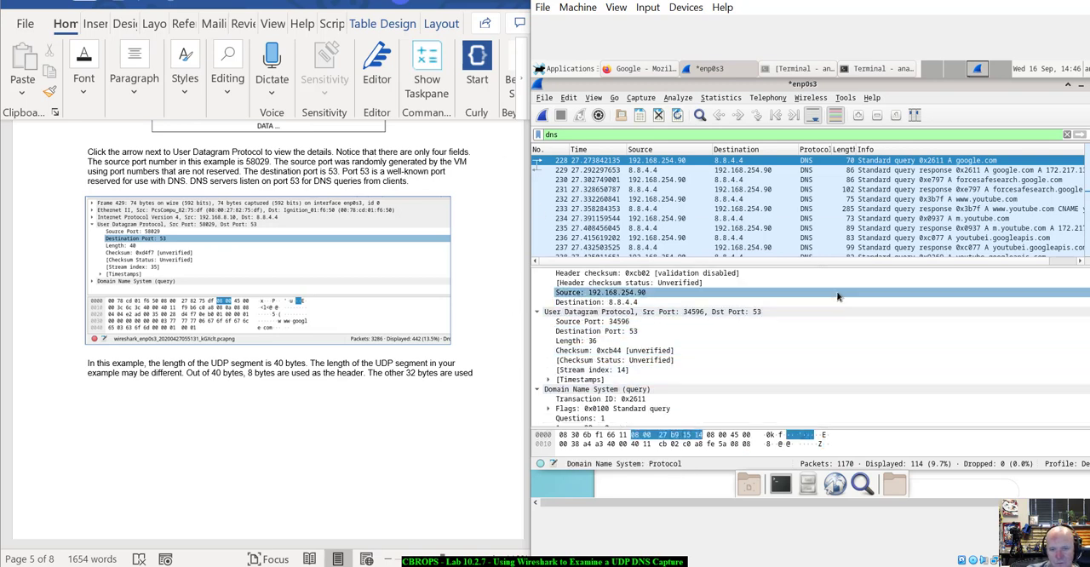
click(675, 322)
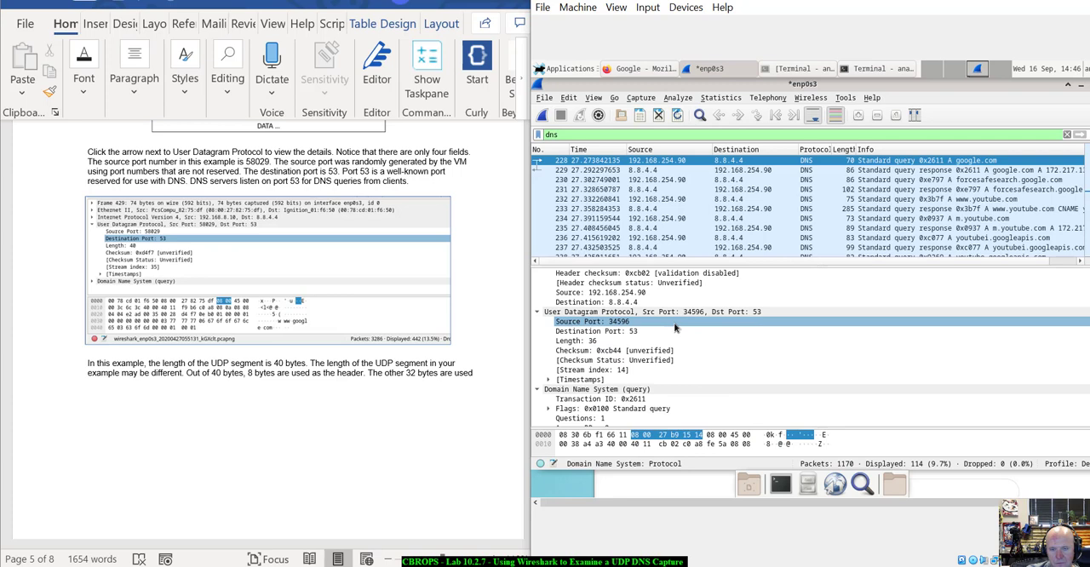
click(663, 313)
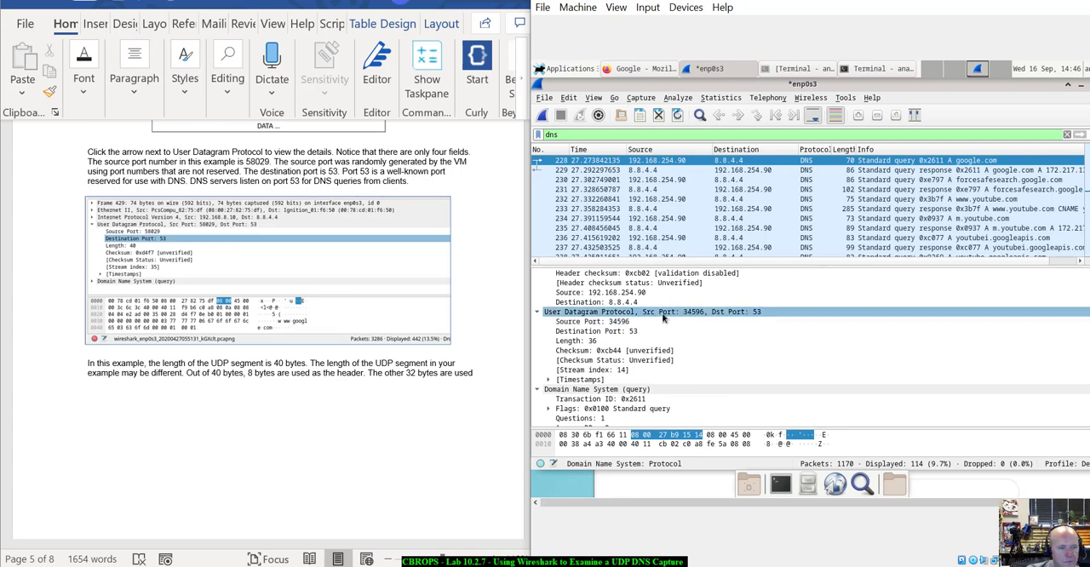
key(Up)
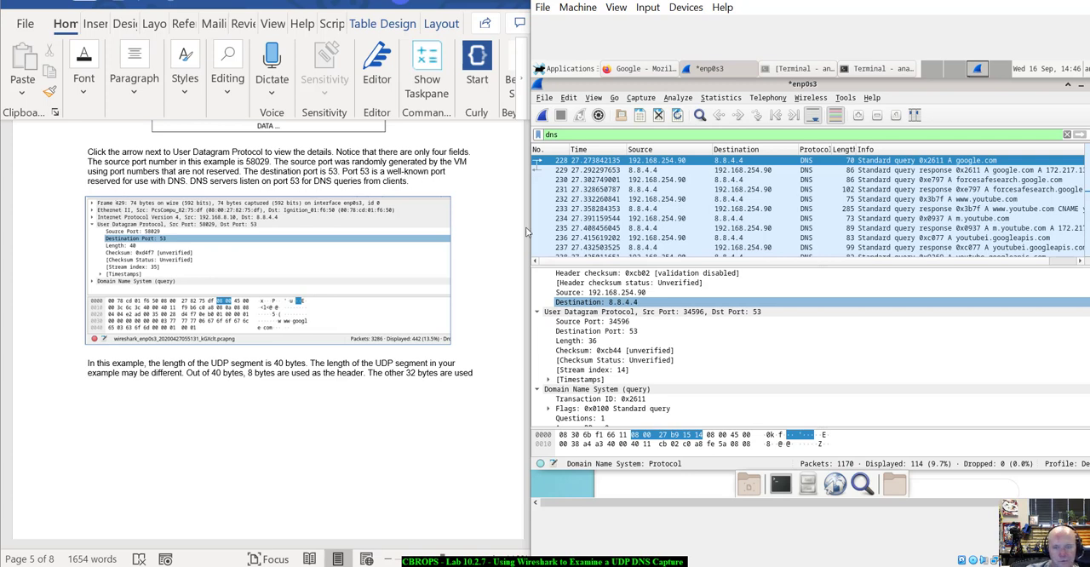
click(597, 323)
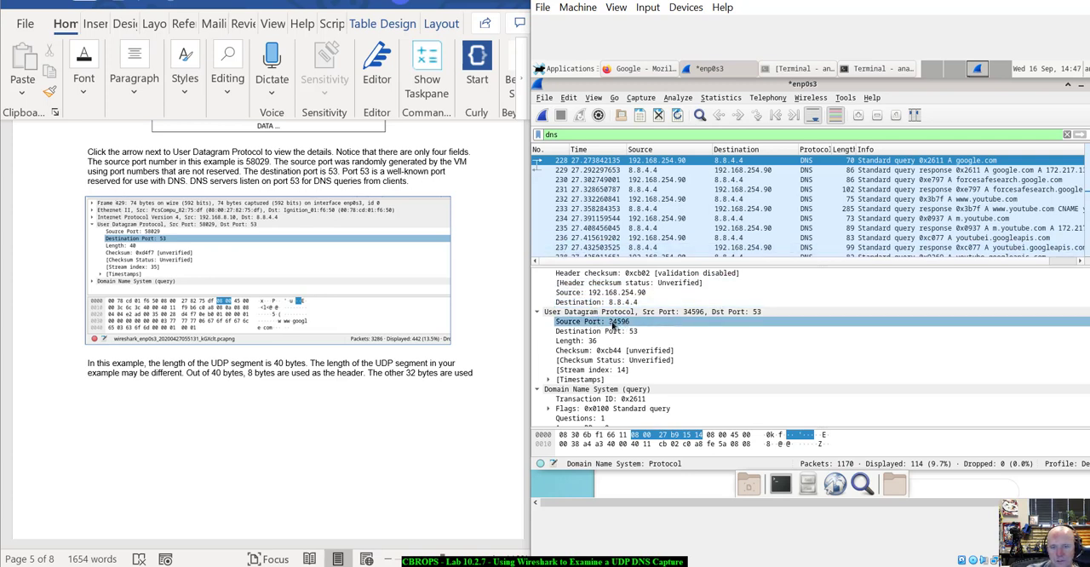
click(591, 312)
click(580, 284)
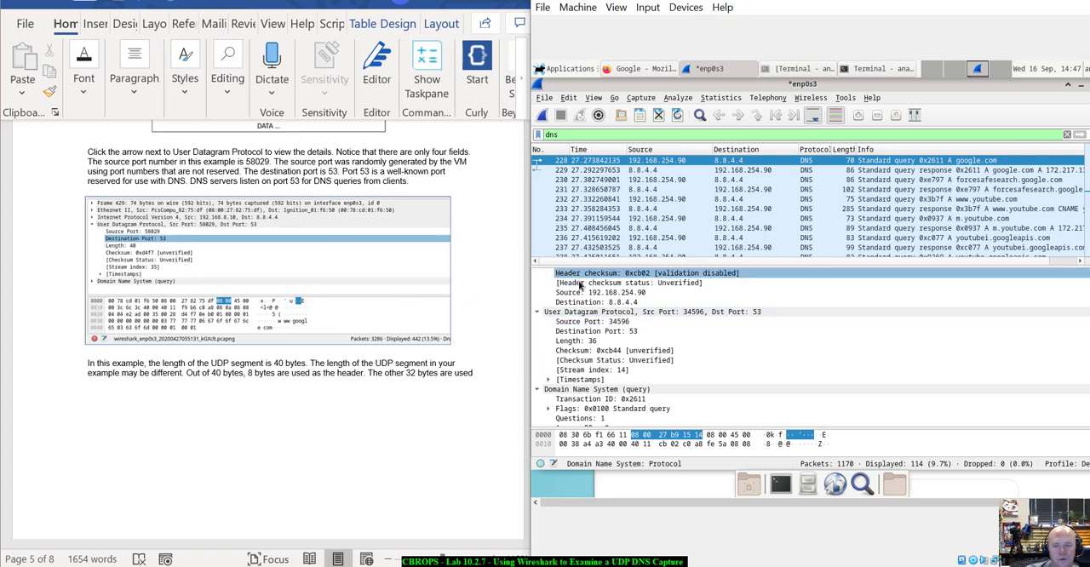
click(632, 322)
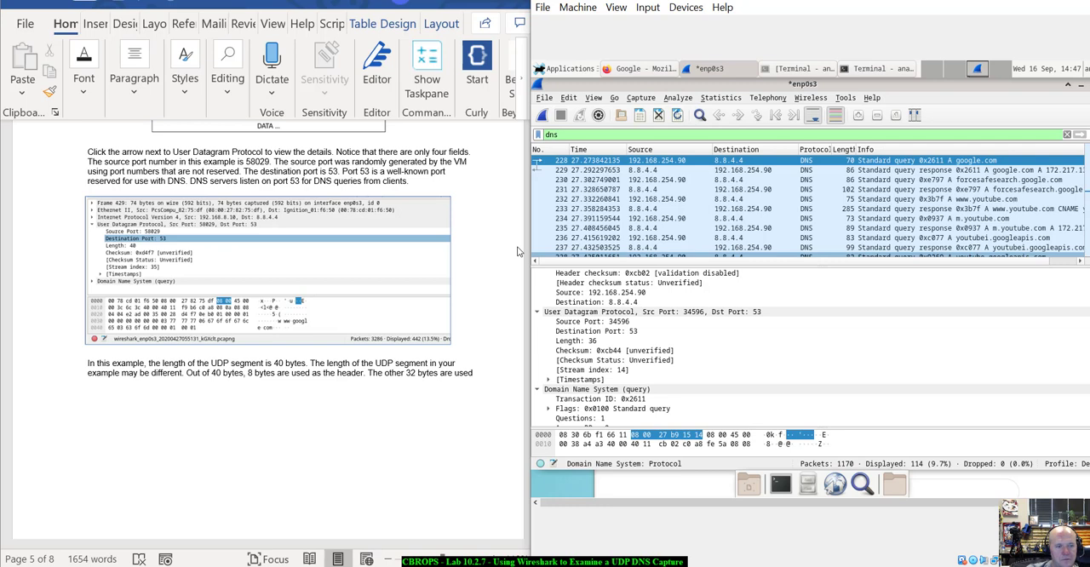
click(611, 332)
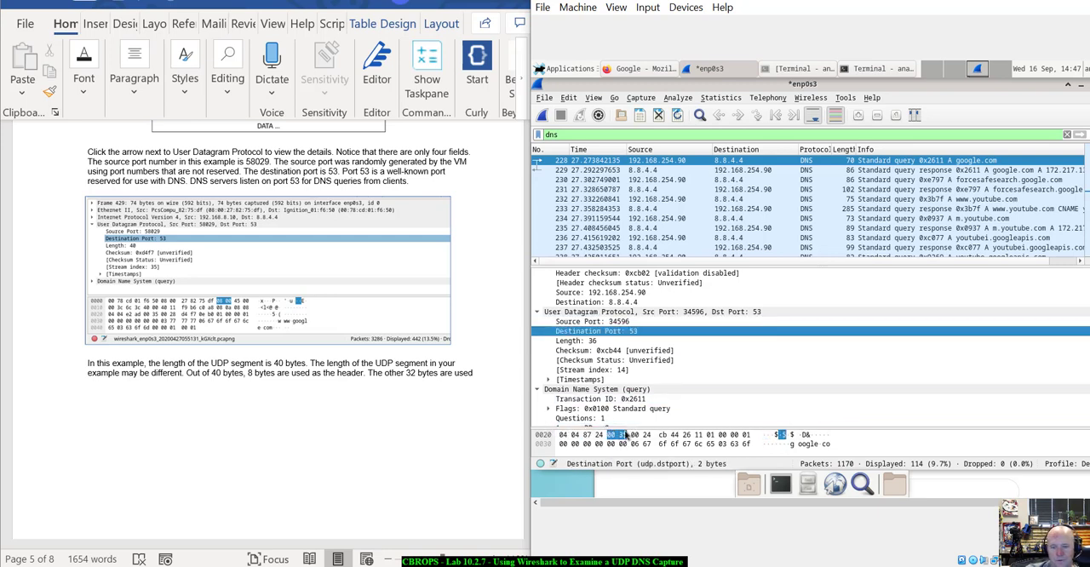
Read the lab's explanation of the UDP segment length, header bytes and DNS query data, including the example illustration.
scroll(384, 421, down, 3)
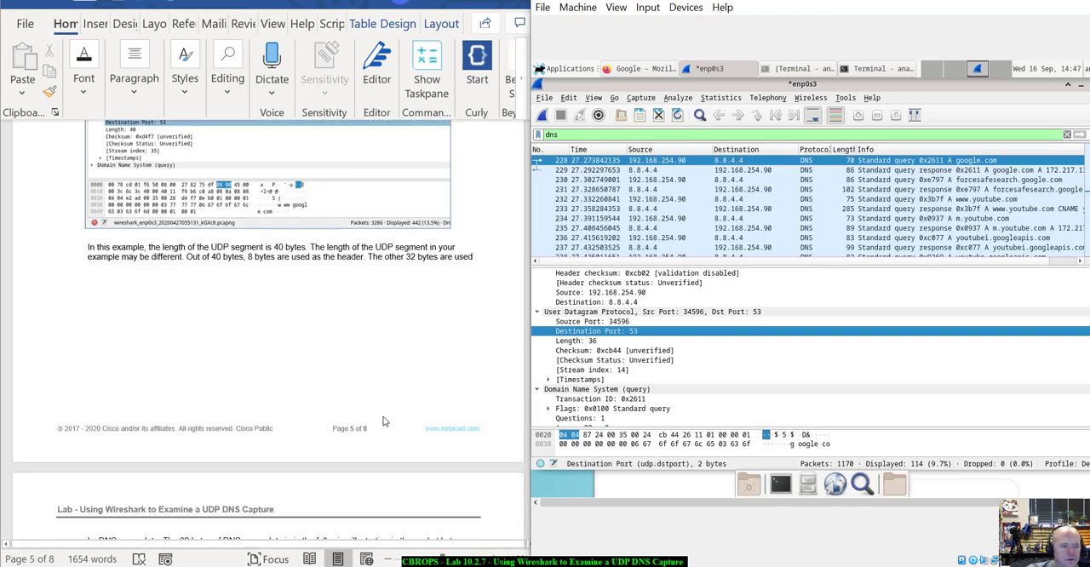
scroll(383, 421, up, 3)
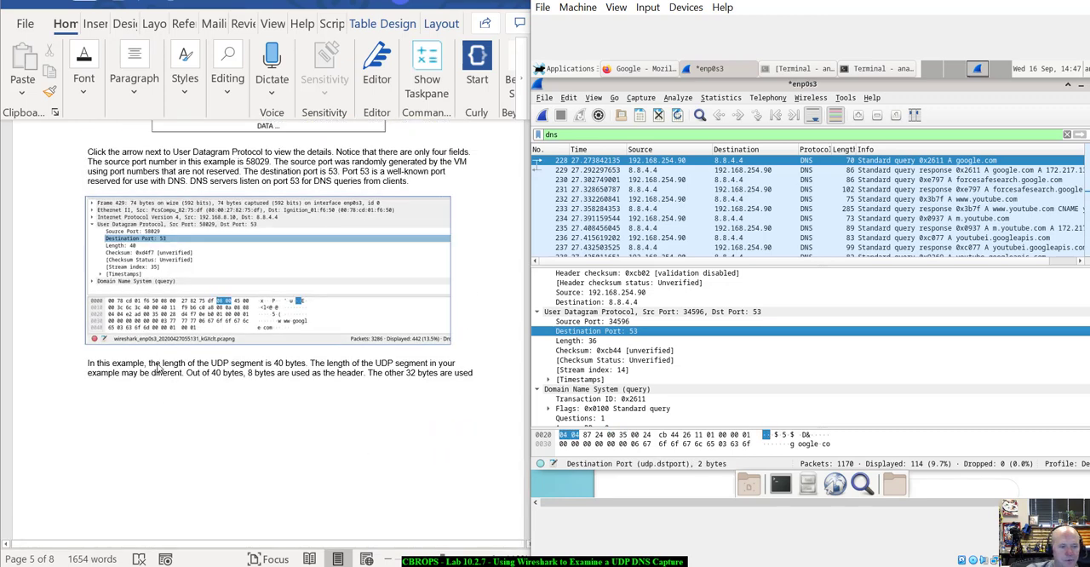
scroll(158, 366, down, 4)
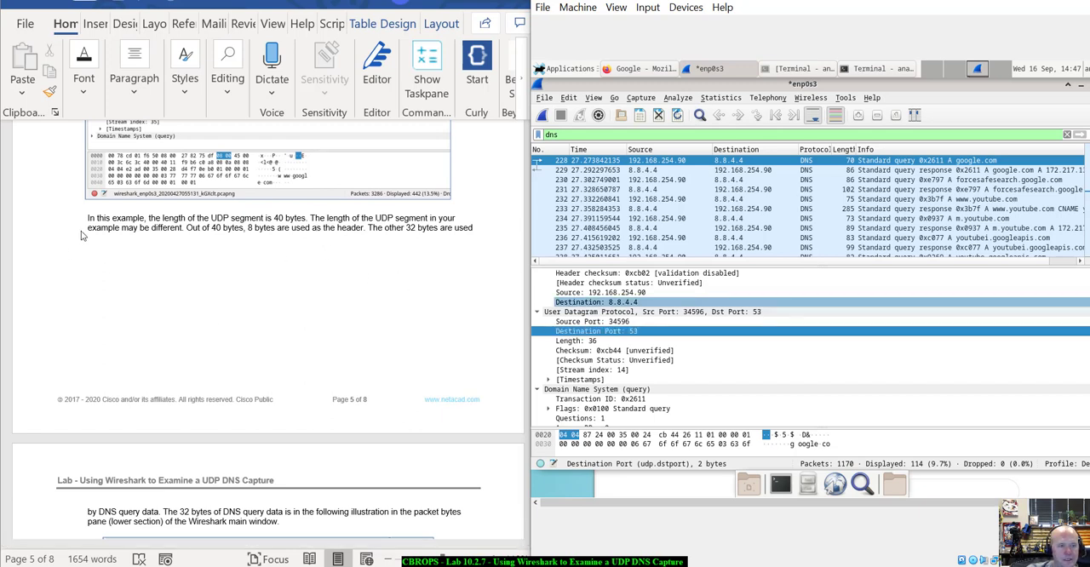
scroll(264, 246, up, 1)
scroll(268, 251, up, 2)
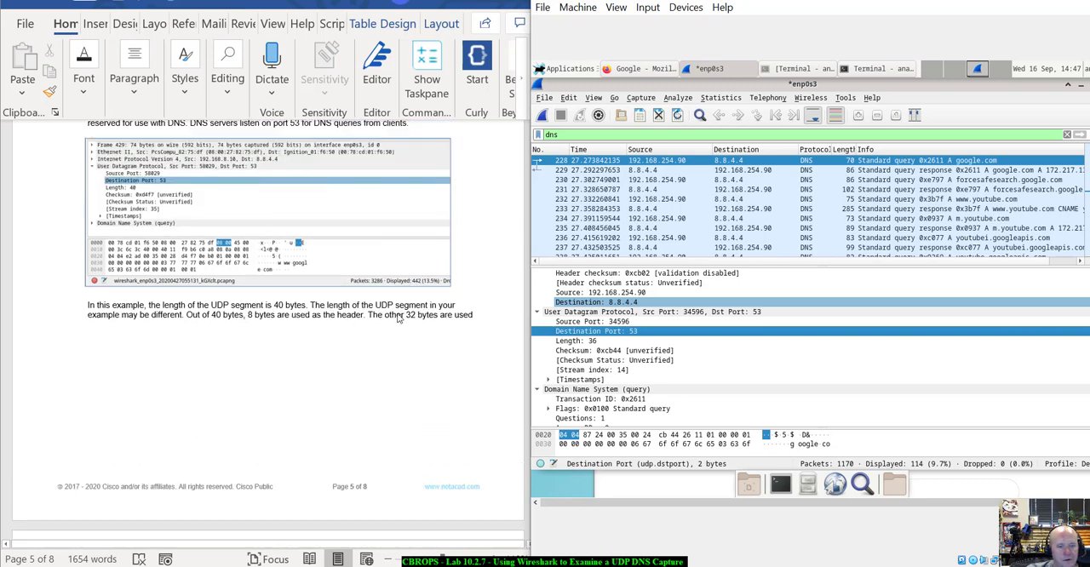
scroll(397, 317, down, 5)
scroll(397, 318, up, 1)
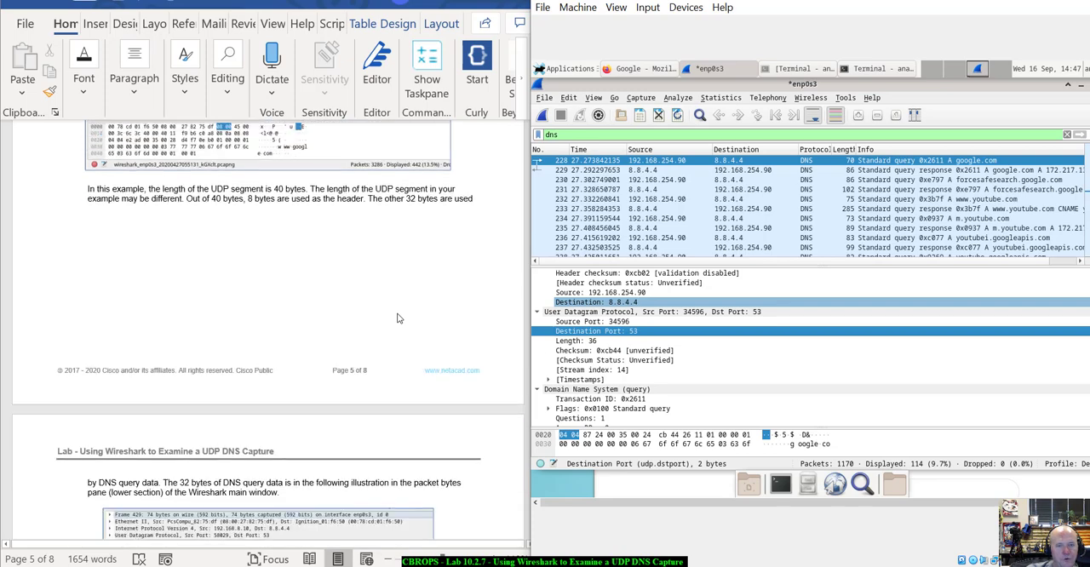
scroll(397, 318, down, 7)
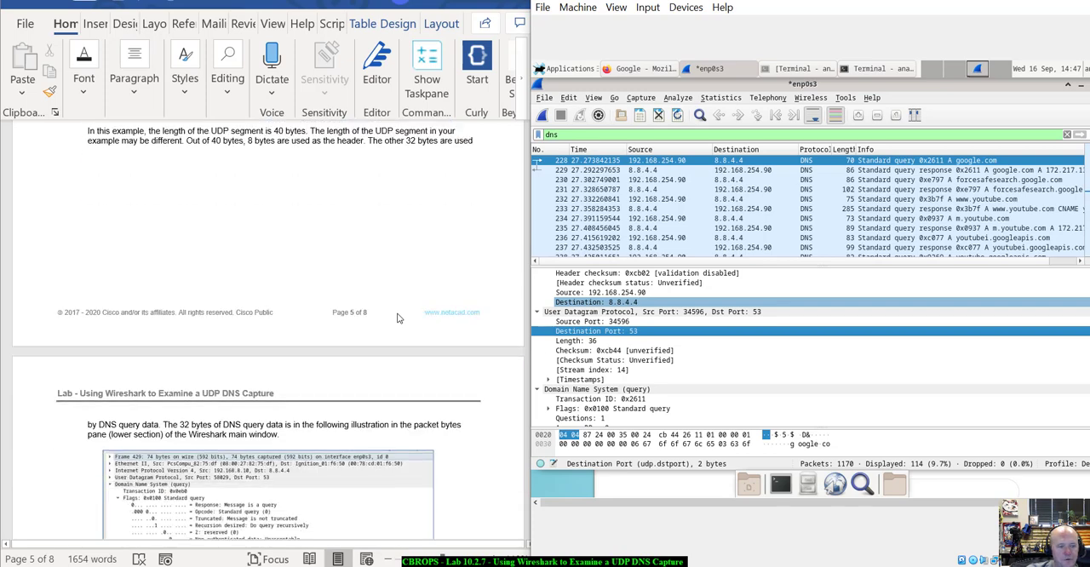
scroll(397, 317, down, 2)
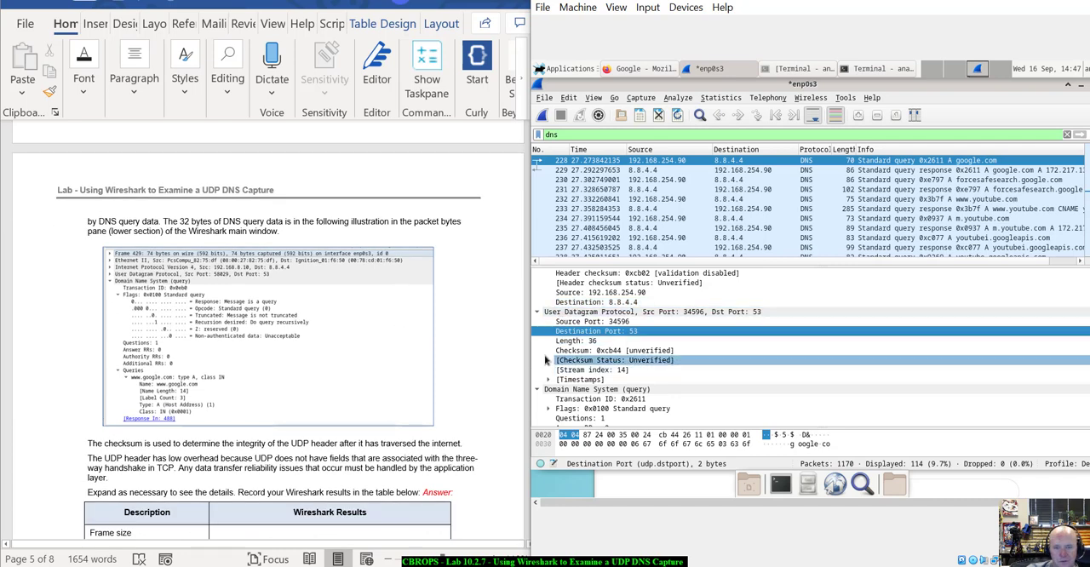
Expand the Queries entry of the packet's DNS query and review the packet details against the lab's illustration.
scroll(561, 360, down, 2)
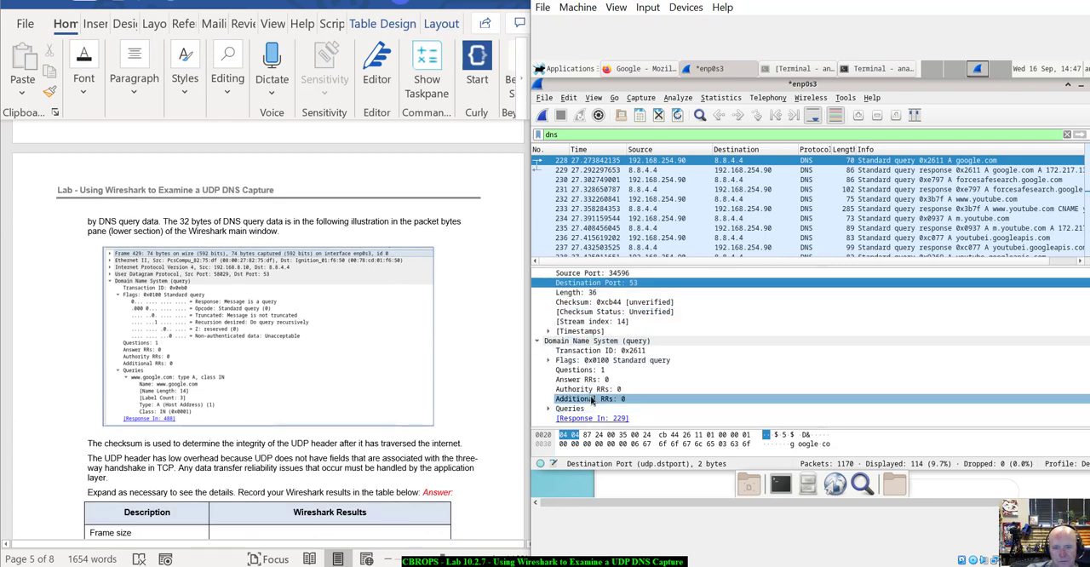
scroll(599, 379, up, 1)
scroll(599, 379, down, 1)
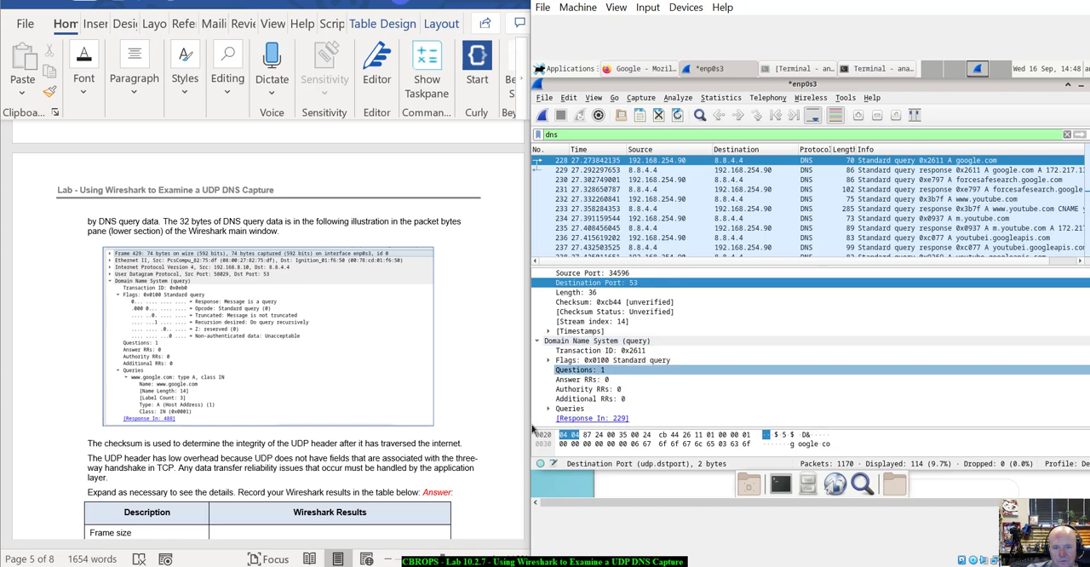
scroll(598, 393, down, 1)
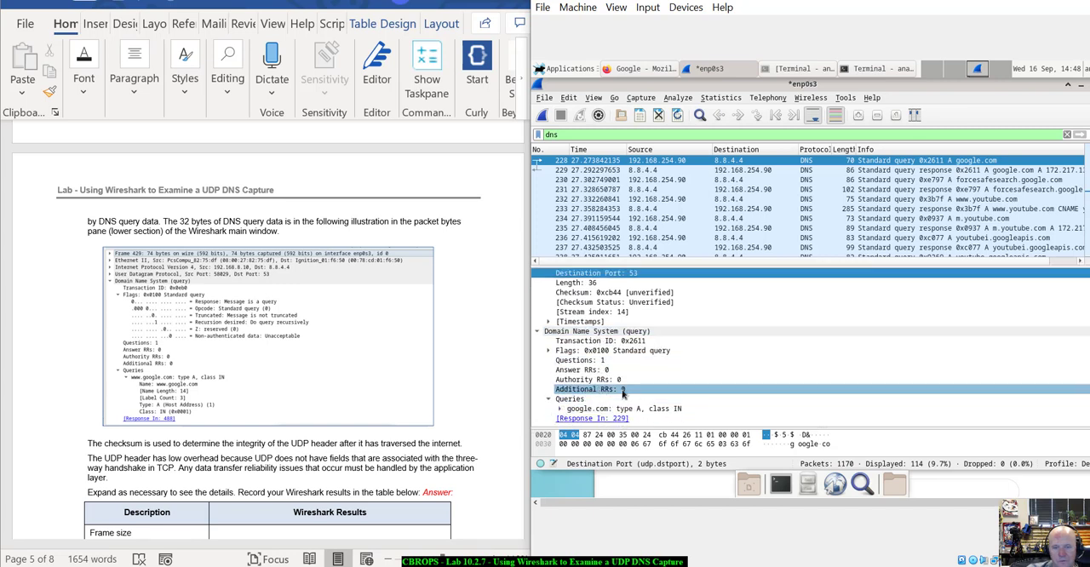
scroll(606, 388, up, 3)
scroll(610, 382, up, 3)
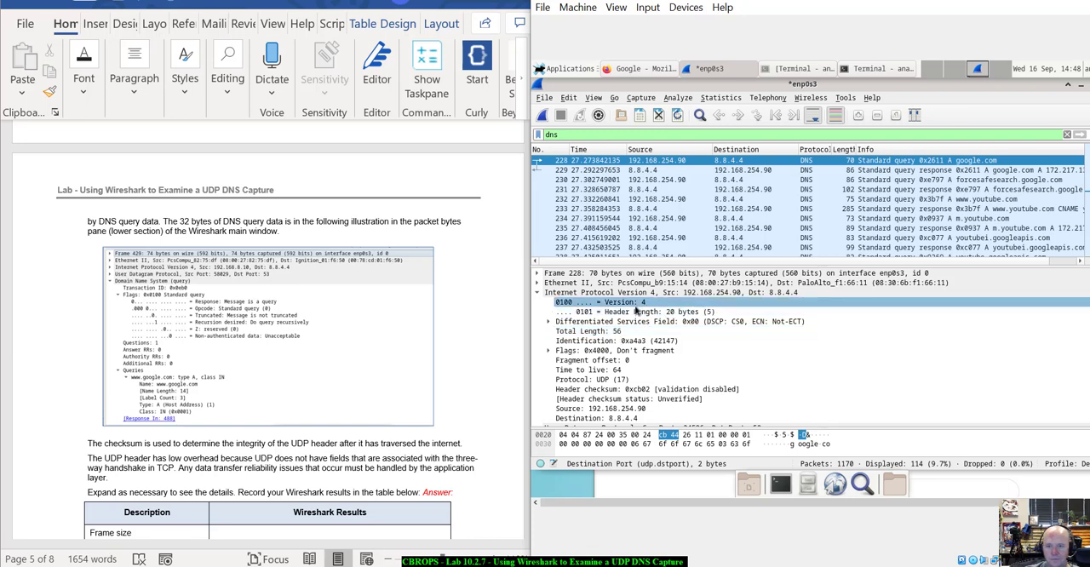
Compare the query packet's UDP and Domain Name System details with the lab's example illustration.
scroll(617, 350, down, 4)
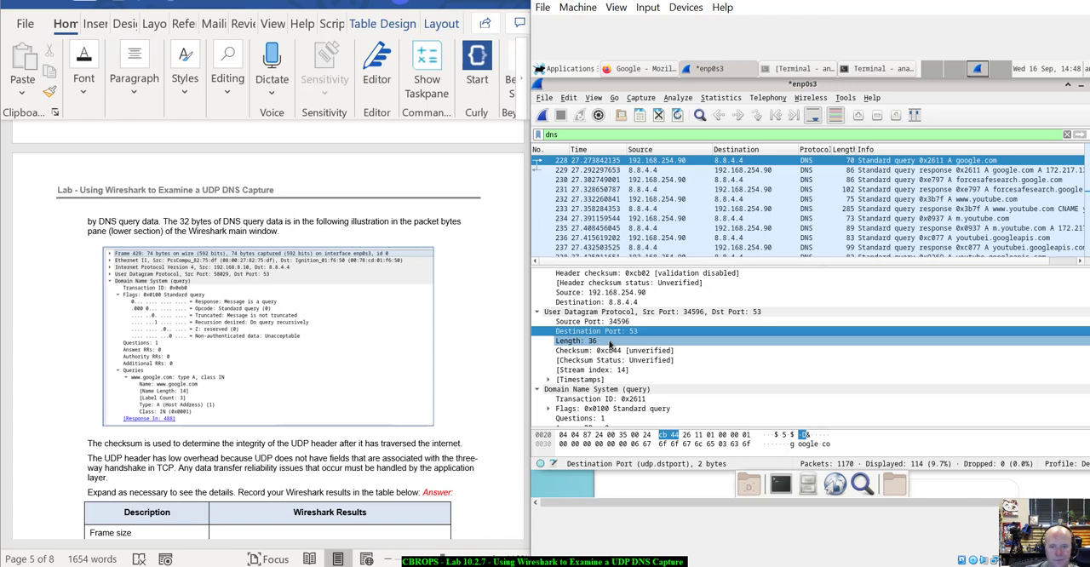
scroll(609, 343, down, 2)
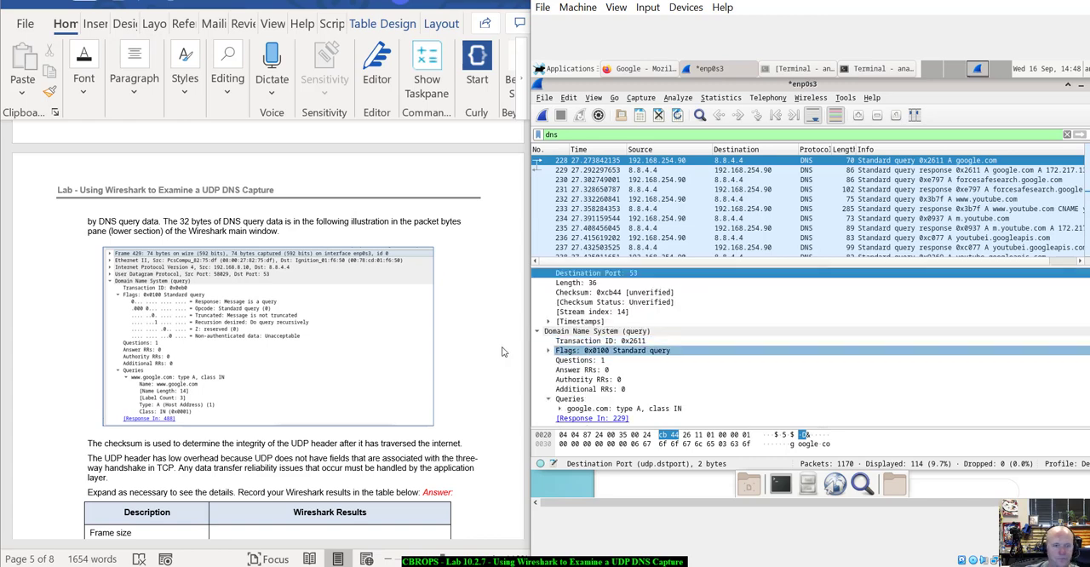
scroll(489, 352, down, 2)
scroll(489, 352, up, 1)
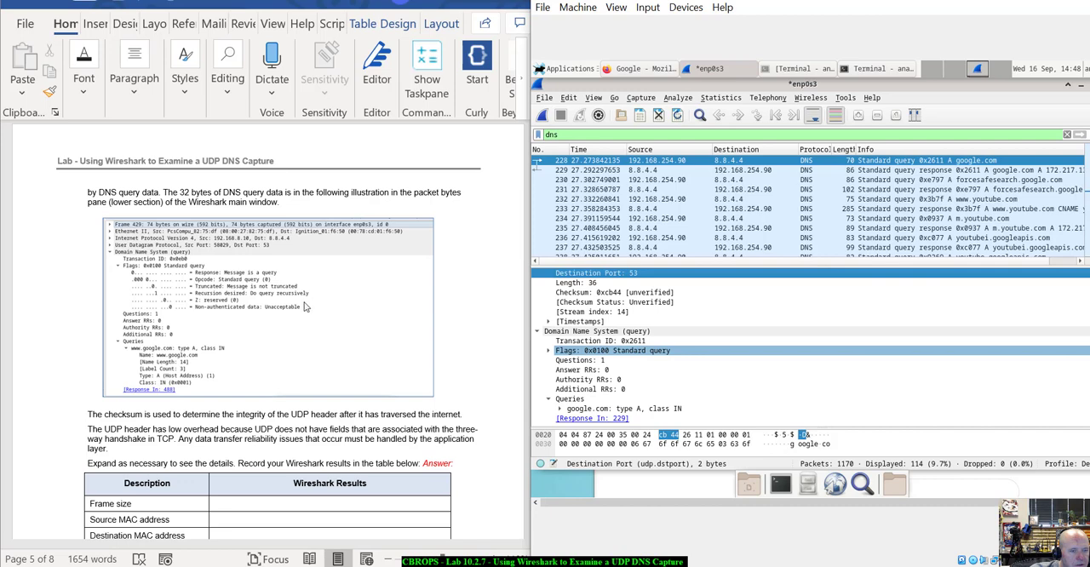
Read the lab's notes on the UDP checksum and low overhead, plus the Wireshark results table and its follow-up questions.
scroll(292, 305, down, 2)
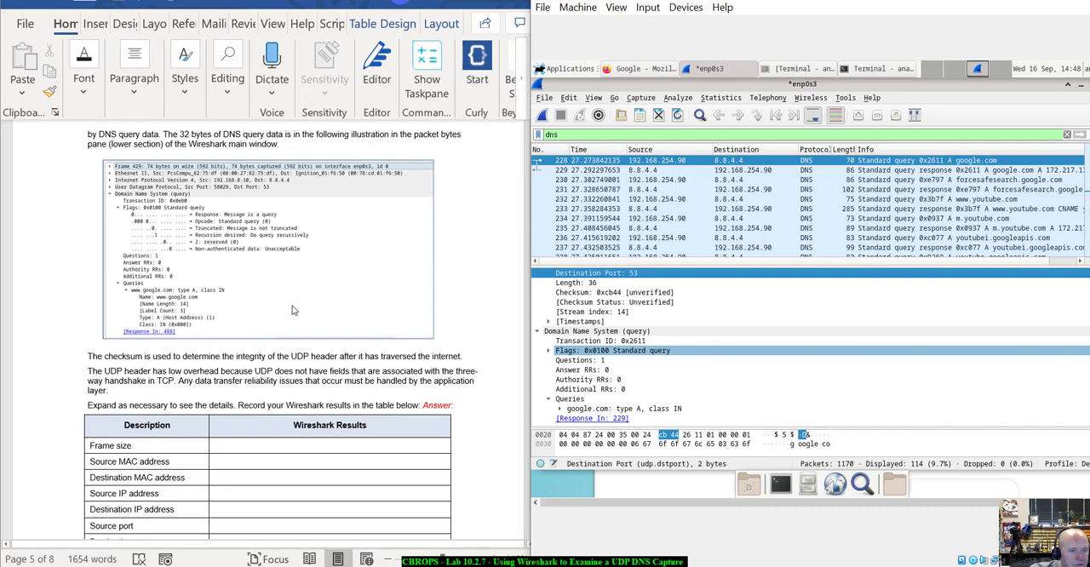
scroll(292, 306, up, 3)
scroll(292, 306, down, 6)
scroll(292, 305, up, 3)
scroll(293, 310, up, 2)
scroll(292, 310, down, 5)
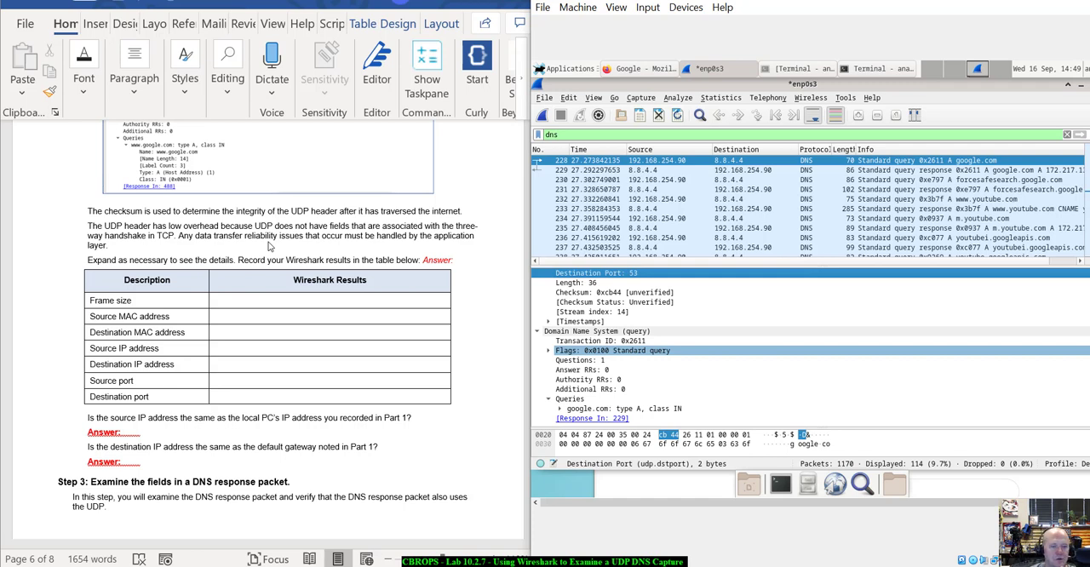
scroll(317, 296, up, 3)
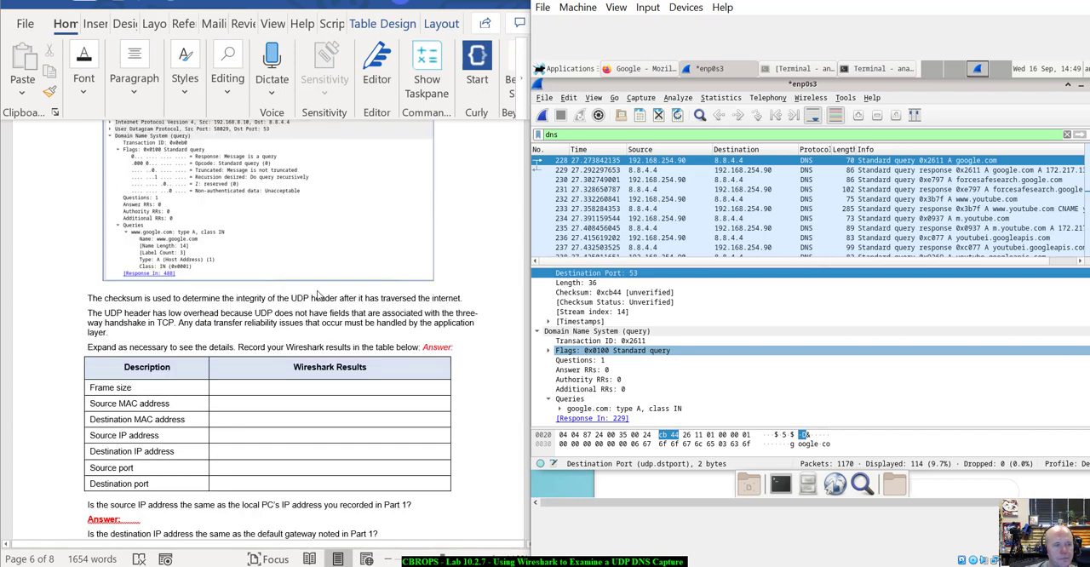
scroll(93, 461, down, 1)
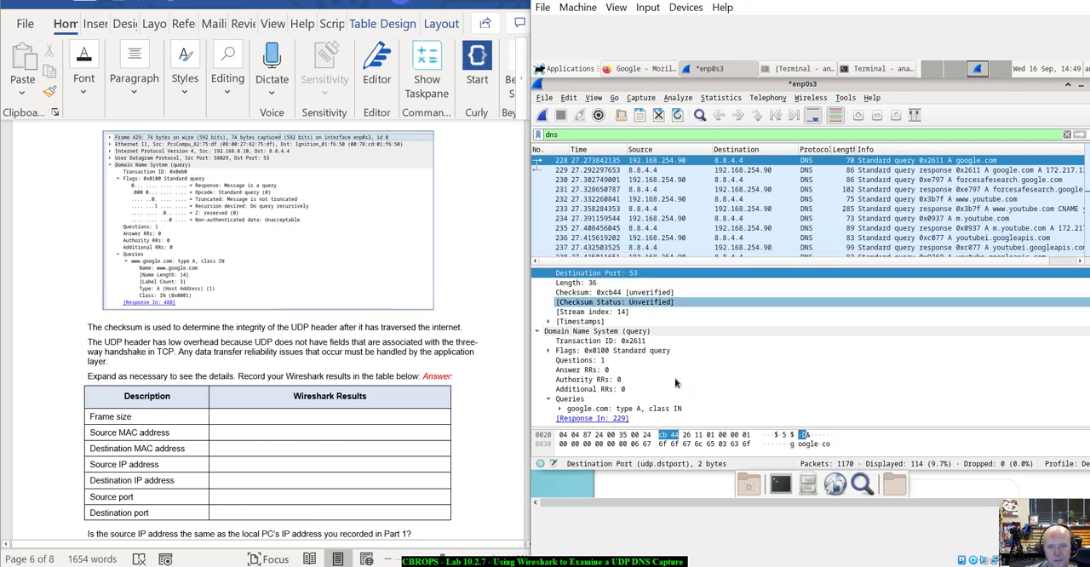
Expand the google.com entry under the DNS query's Queries and review its name, type and class against the packet's other layers.
scroll(689, 375, up, 2)
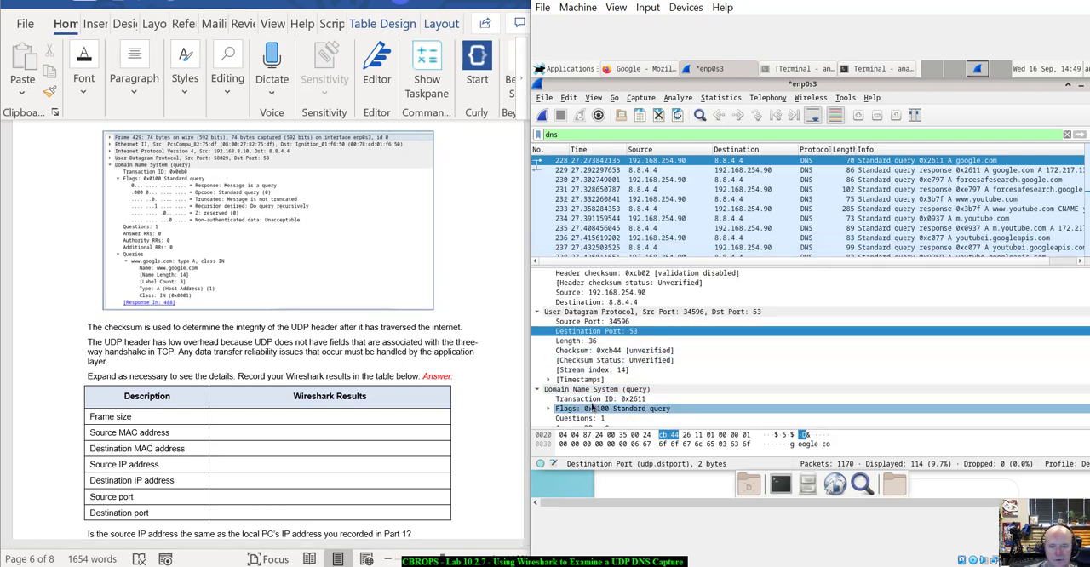
scroll(675, 392, down, 2)
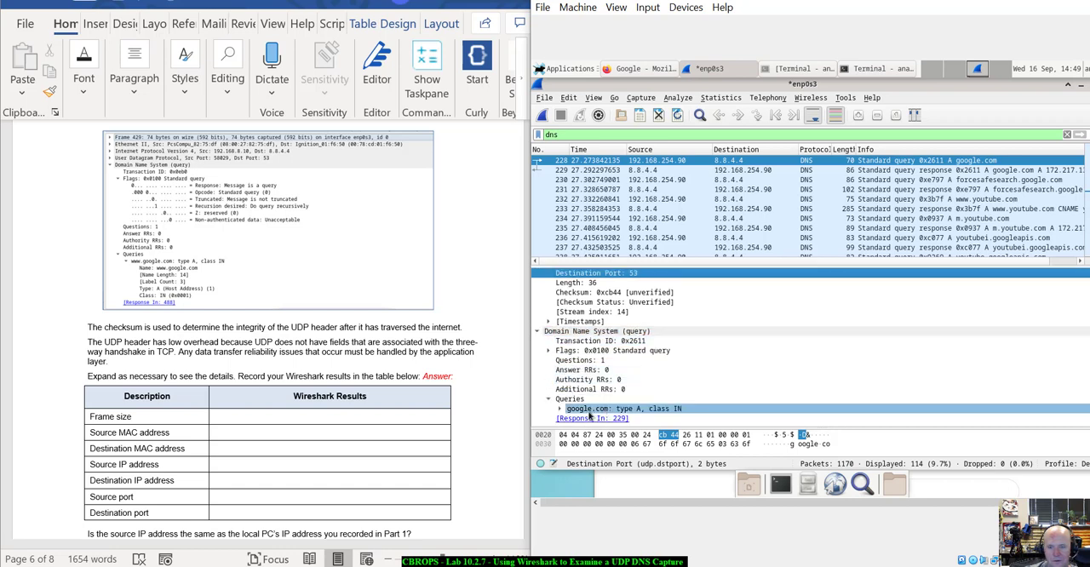
click(561, 410)
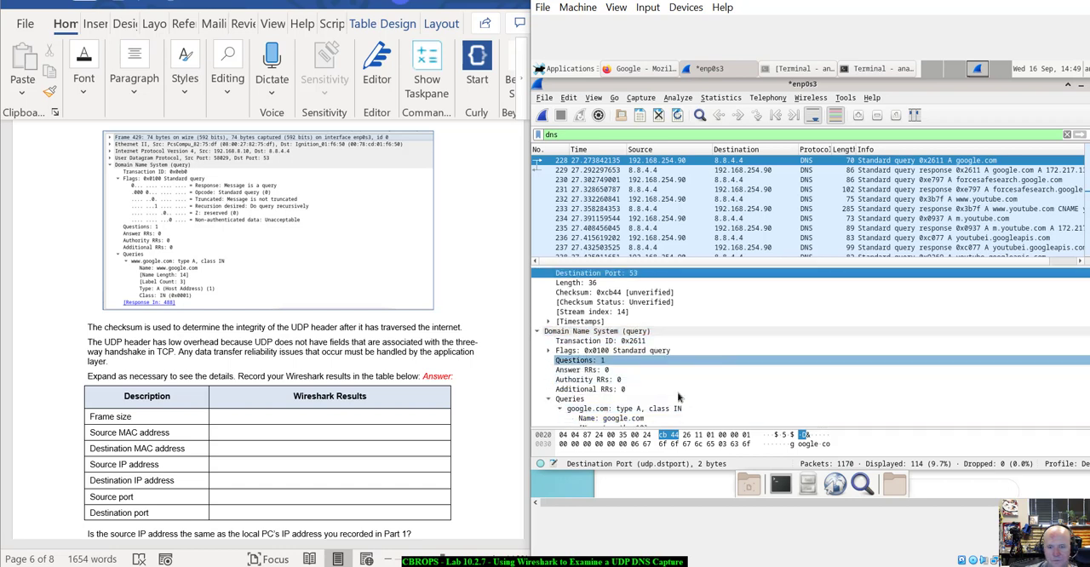
scroll(707, 392, down, 2)
scroll(706, 392, up, 5)
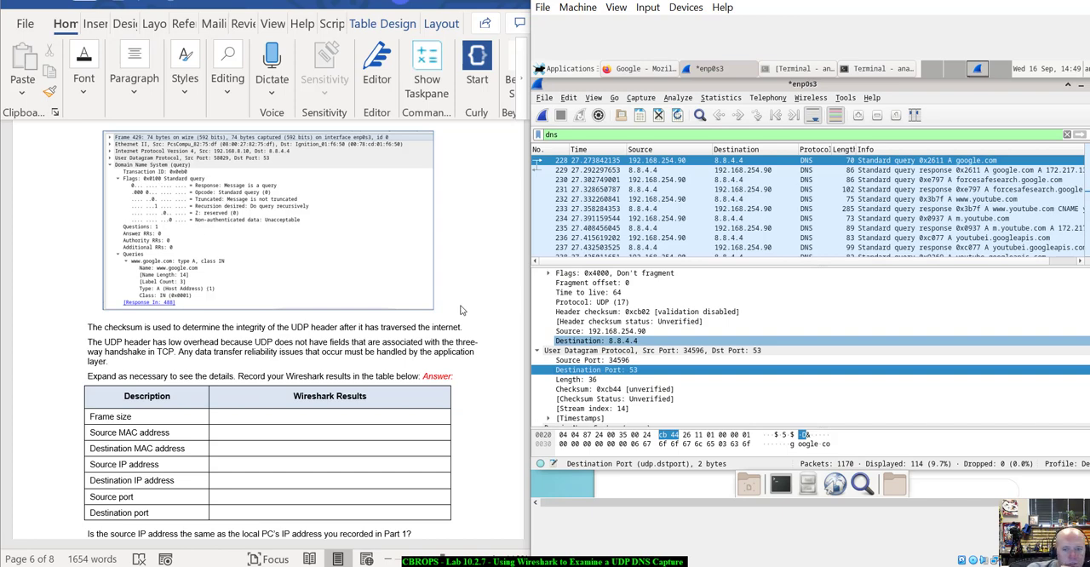
scroll(601, 312, up, 3)
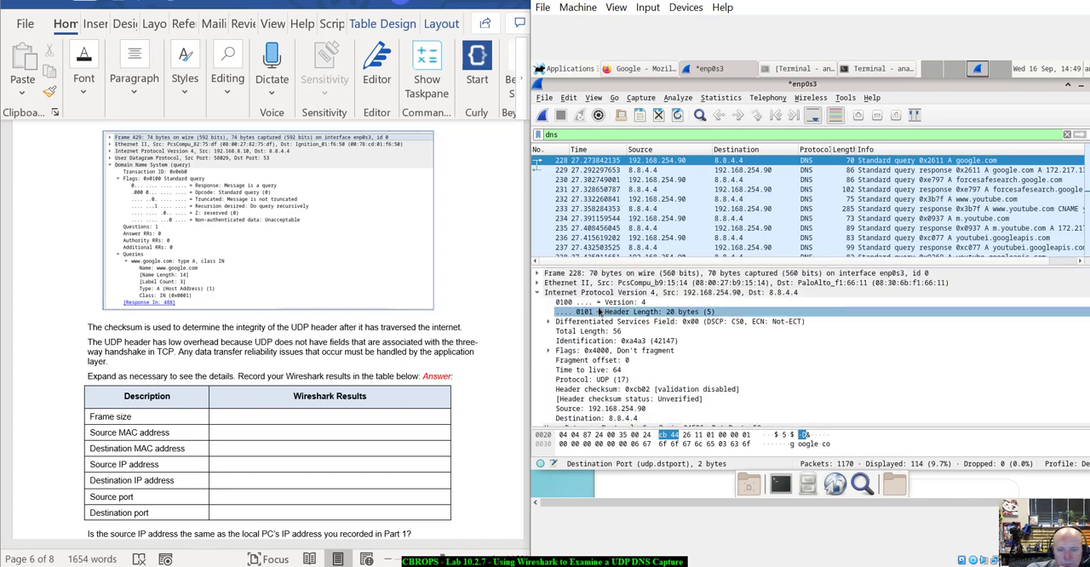
scroll(610, 366, down, 5)
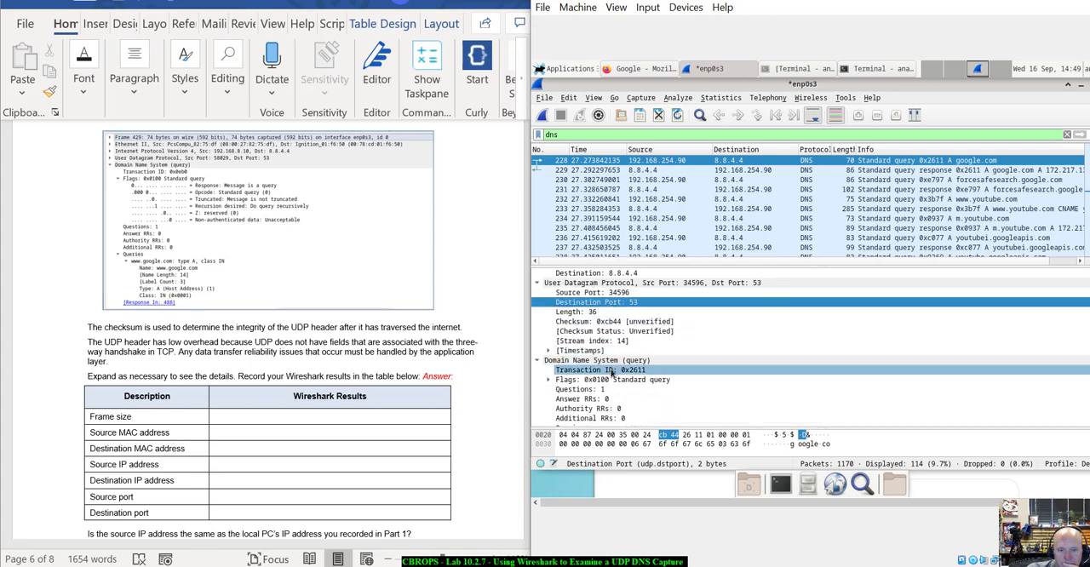
scroll(607, 372, down, 2)
scroll(607, 373, down, 2)
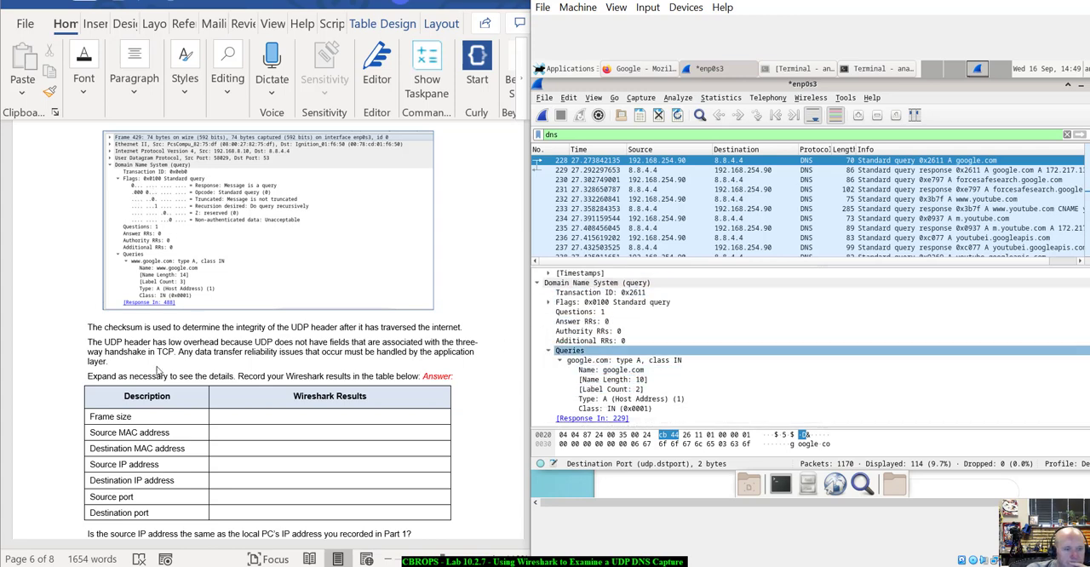
Examine the query packet's frame size, MAC addresses, IP addresses and ports for the results table, selecting the Internet Protocol Version 4 entry.
click(601, 312)
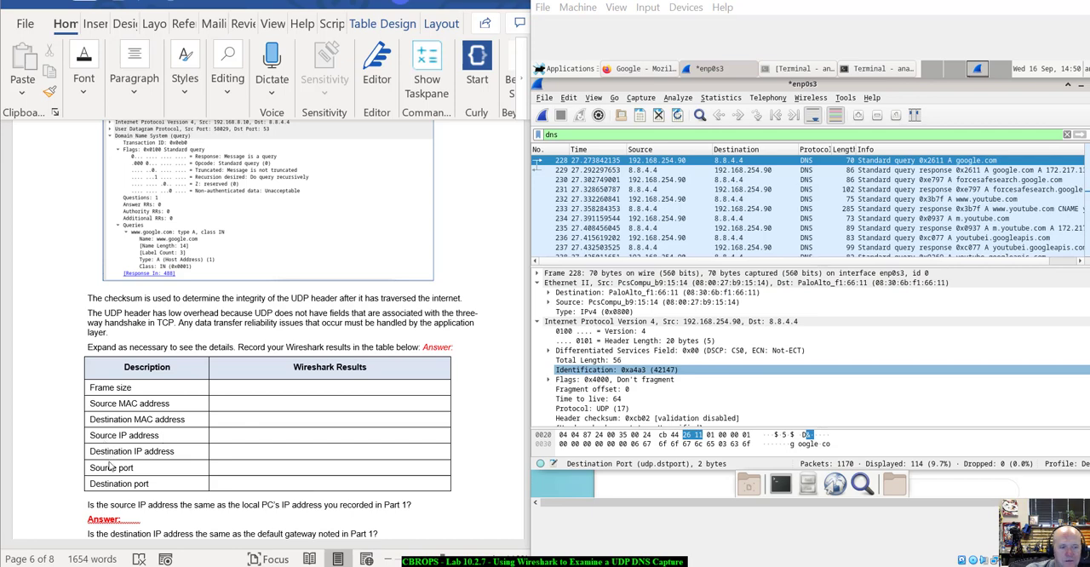
scroll(725, 343, down, 3)
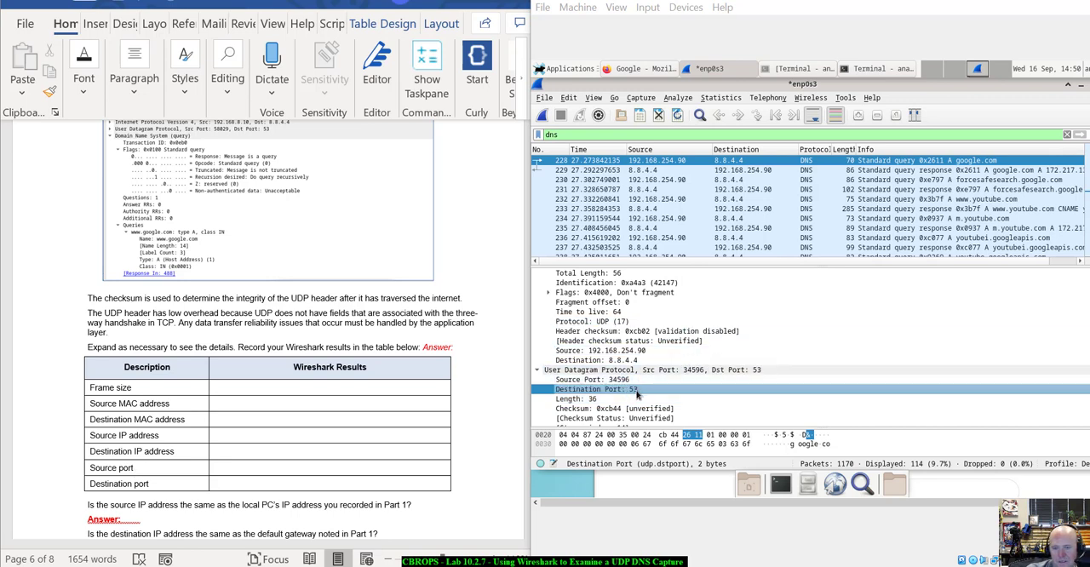
scroll(476, 394, down, 3)
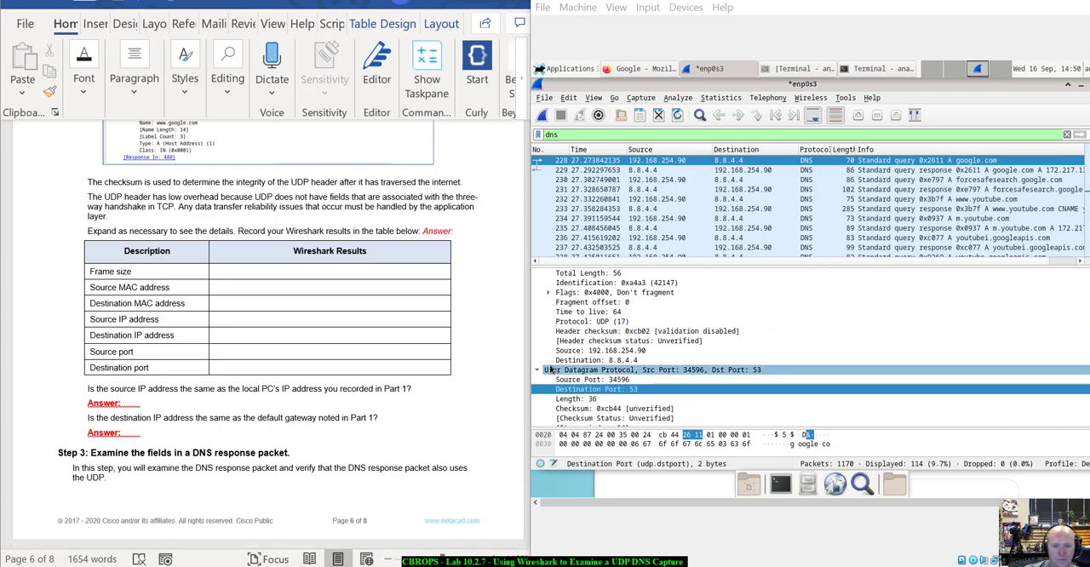
scroll(685, 340, up, 2)
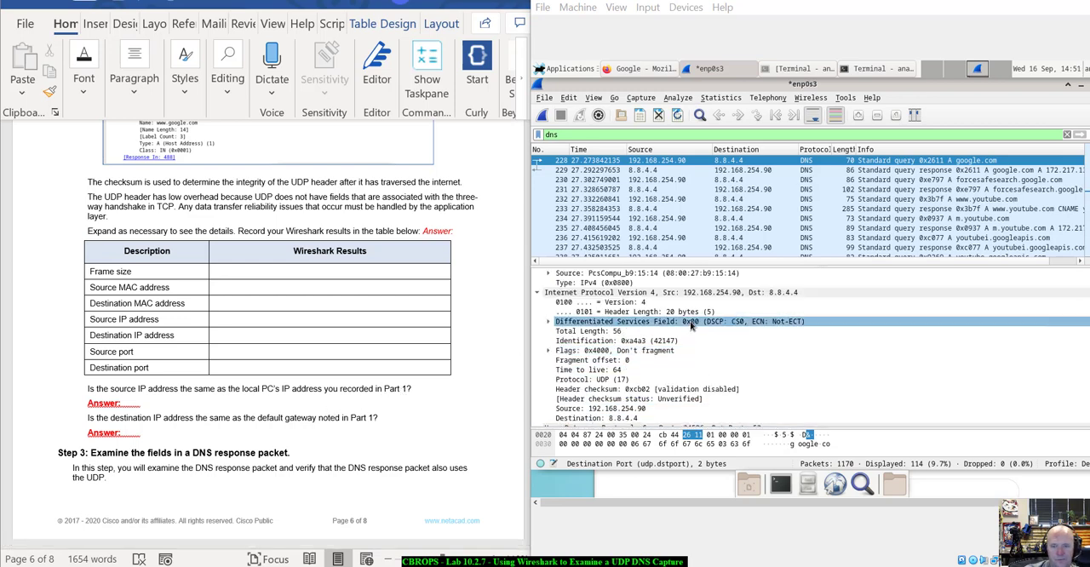
scroll(672, 373, up, 1)
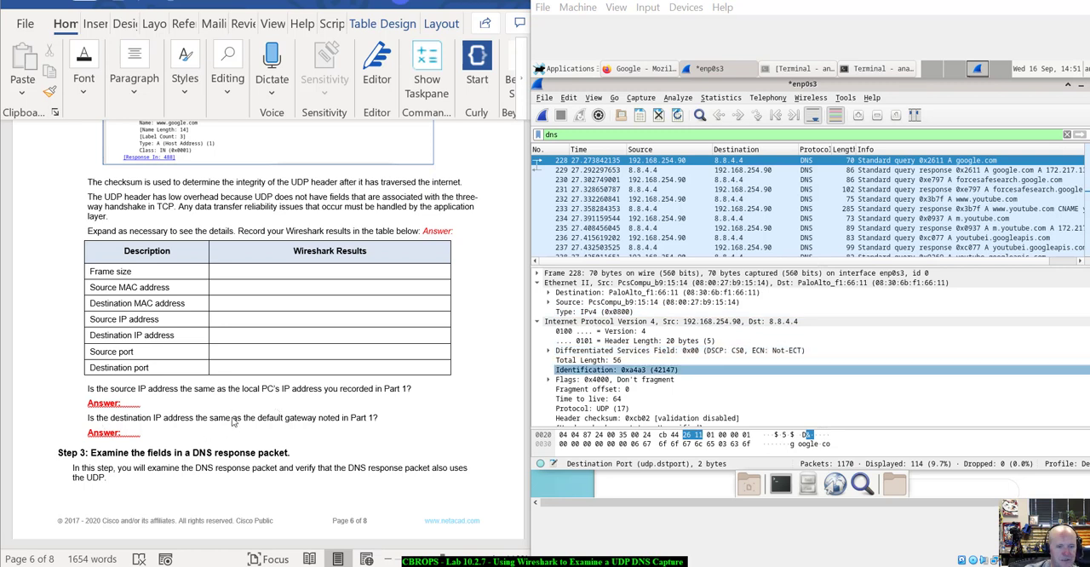
click(797, 325)
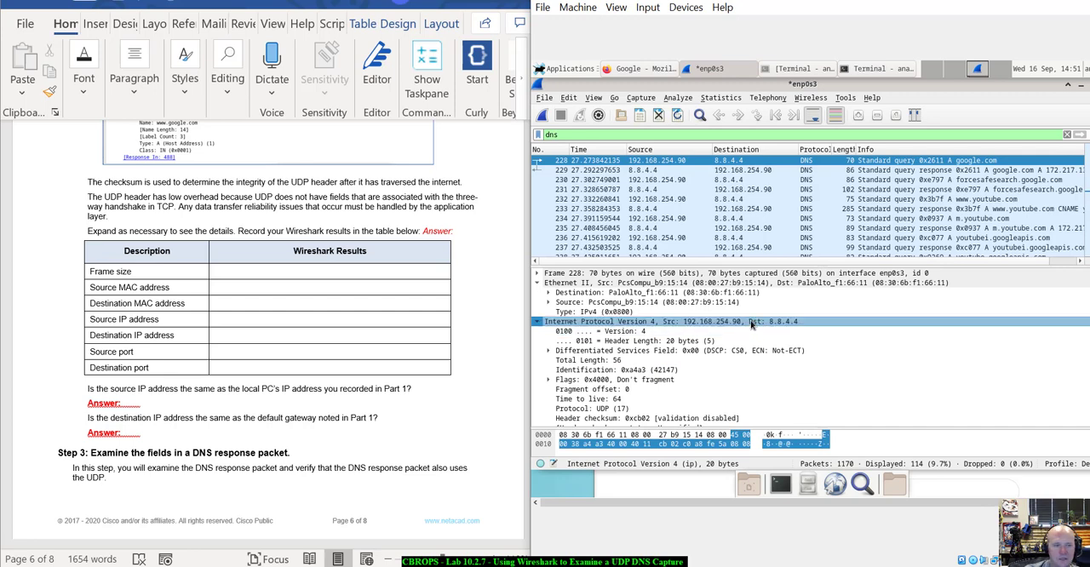
Read Step 3 item a on the DNS response packet and select the google.com query response, packet 229.
scroll(349, 482, down, 6)
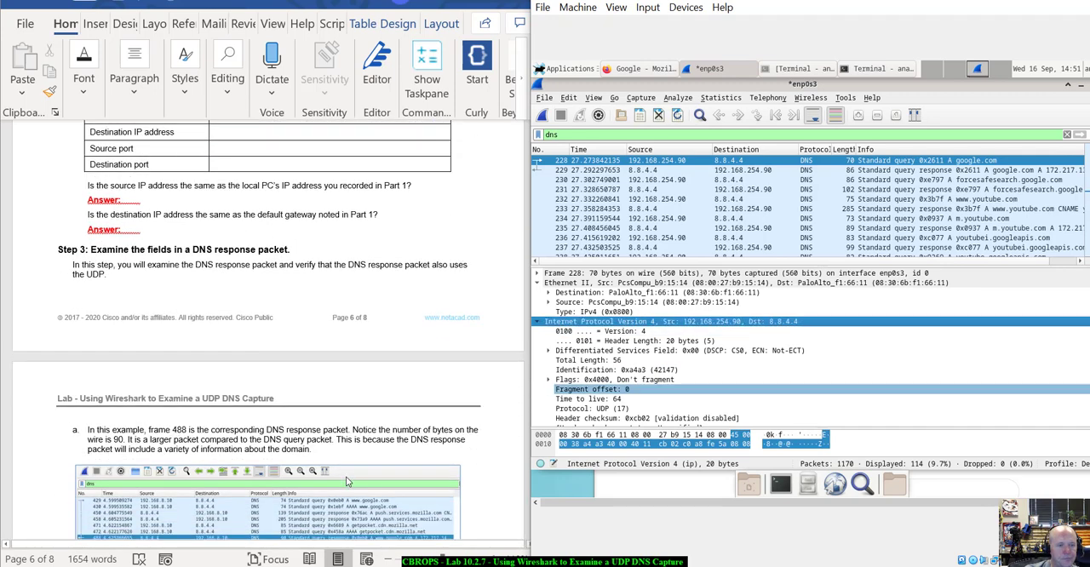
scroll(349, 482, down, 2)
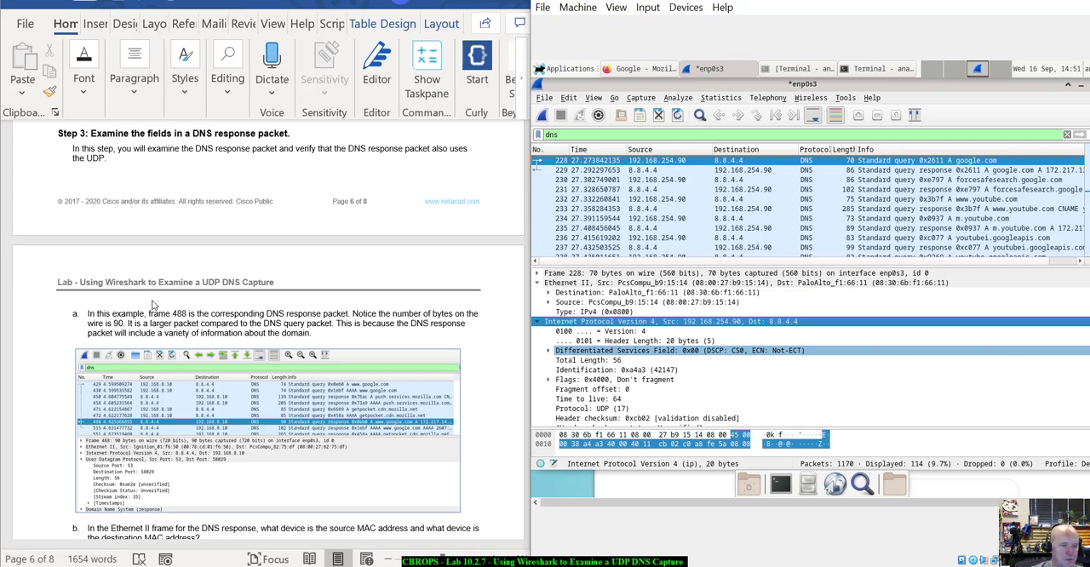
scroll(154, 304, down, 4)
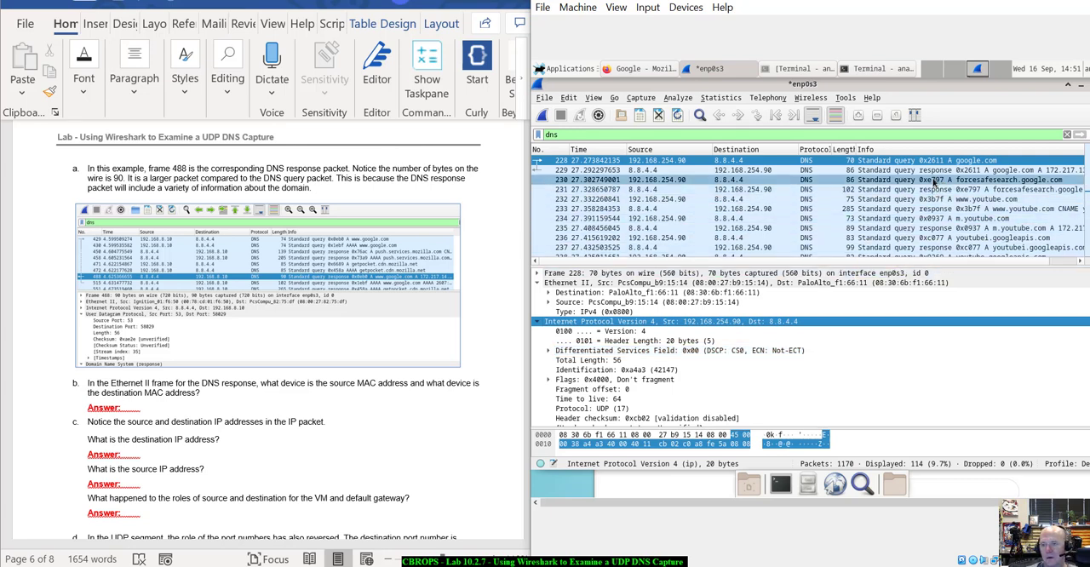
click(853, 176)
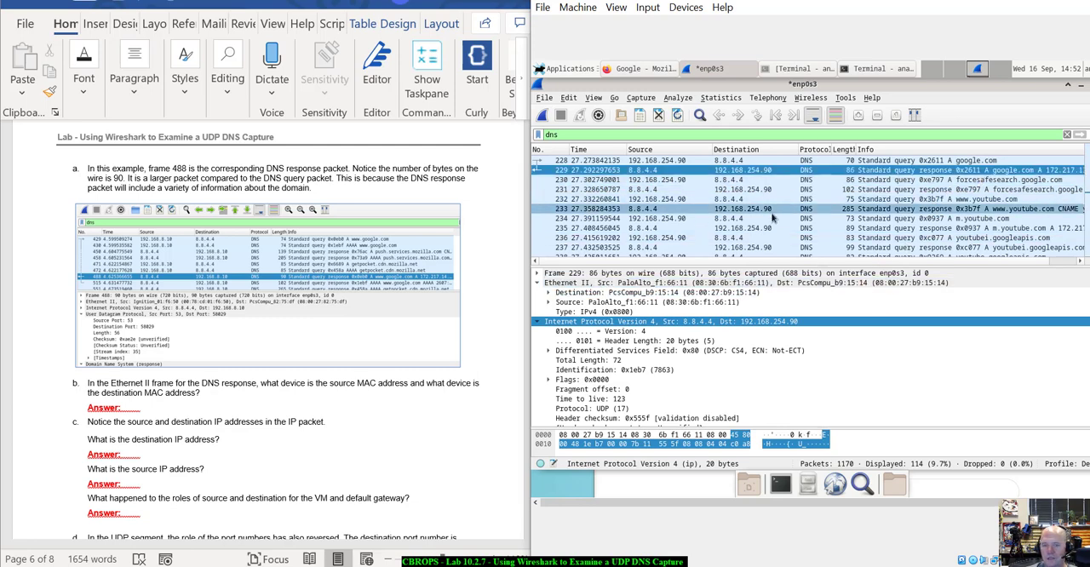
Widen the virtual machine window to read packet 229's full Info text, and place the window back beside the lab document.
drag(918, 0, 792, 16)
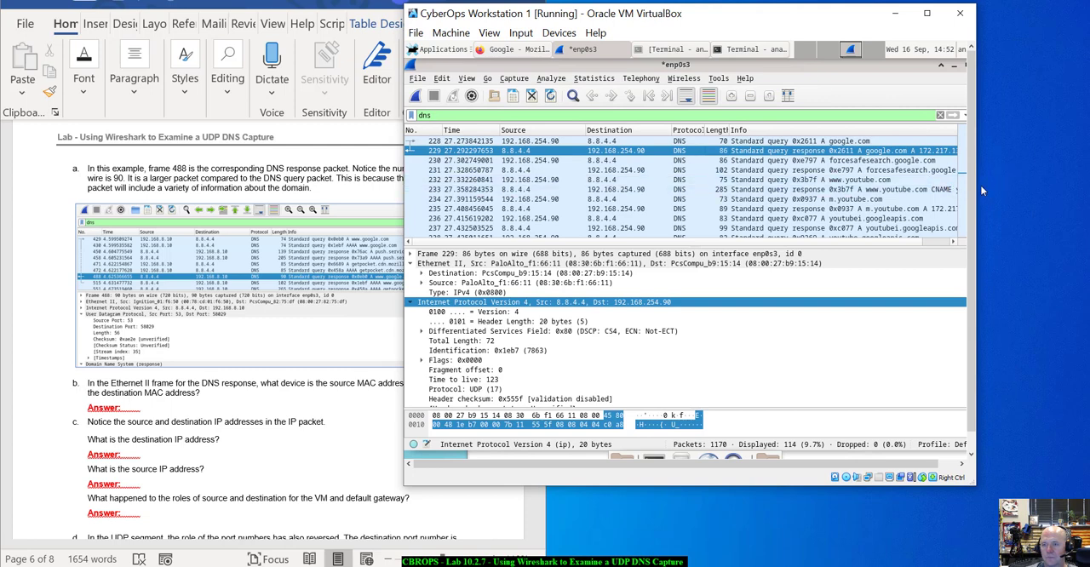
drag(976, 184, 1073, 197)
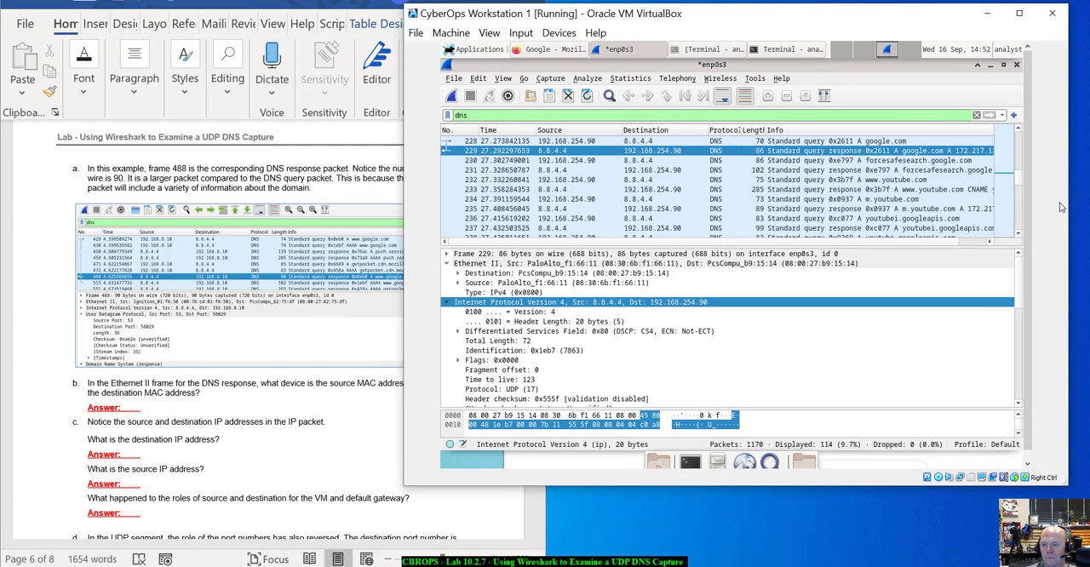
drag(949, 244, 989, 243)
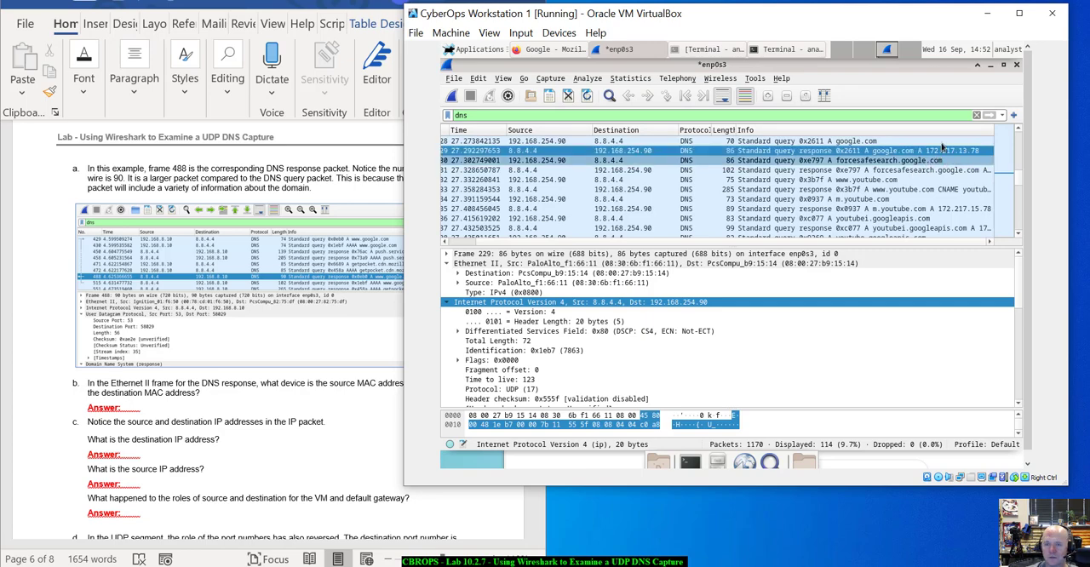
drag(850, 13, 1088, 31)
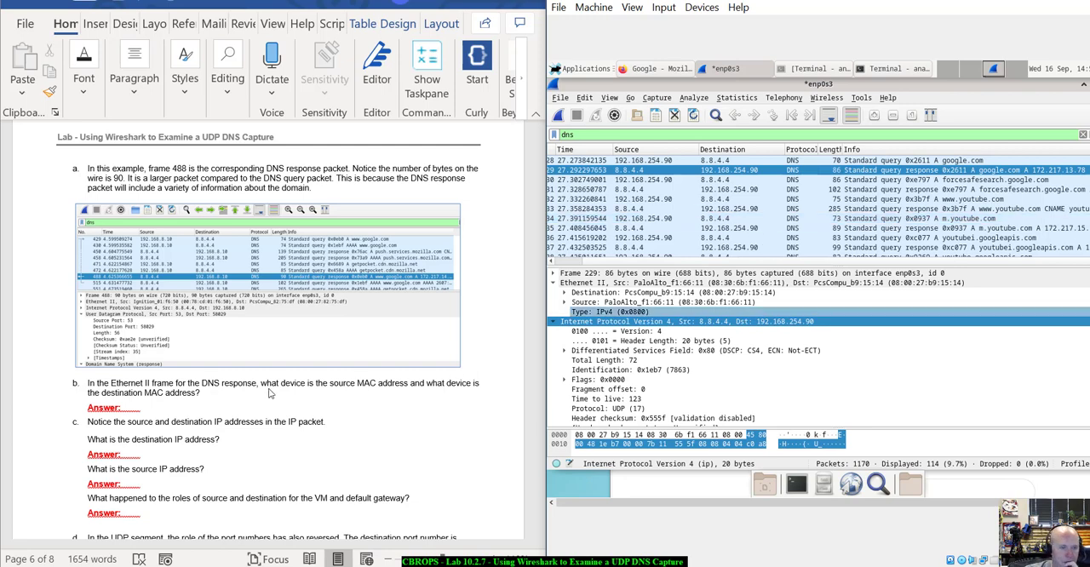
Read Step 3 items b to d on the DNS response's MAC addresses, IP addresses and reversed port numbers.
scroll(275, 389, down, 3)
scroll(275, 388, up, 2)
scroll(275, 388, up, 3)
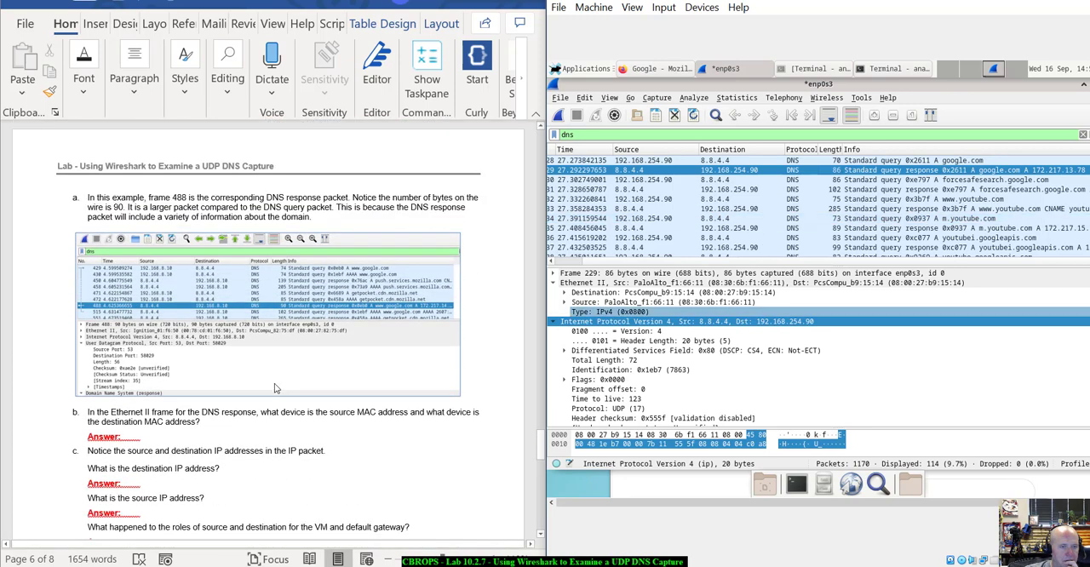
scroll(274, 388, down, 5)
scroll(275, 388, up, 2)
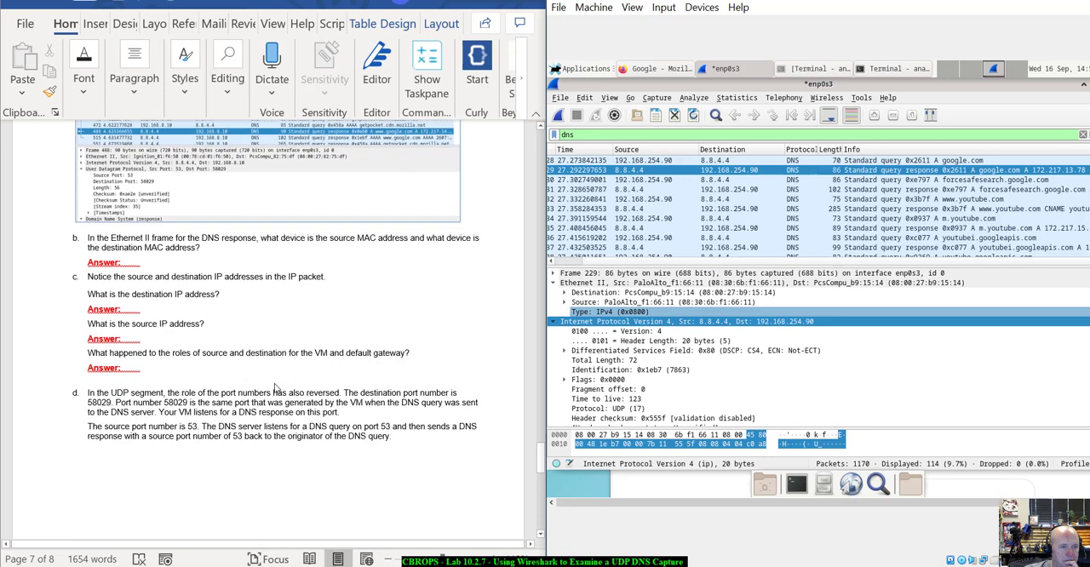
scroll(274, 389, down, 2)
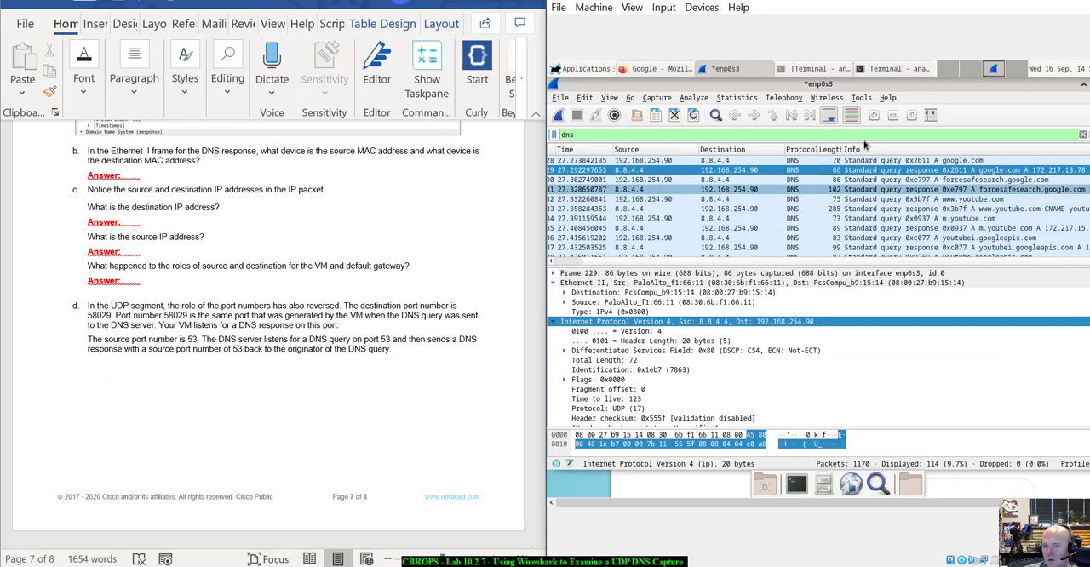
Examine the response packet's Ethernet II destination and source MAC addresses for item b, and move on to item c's IP address questions.
click(555, 283)
click(555, 283)
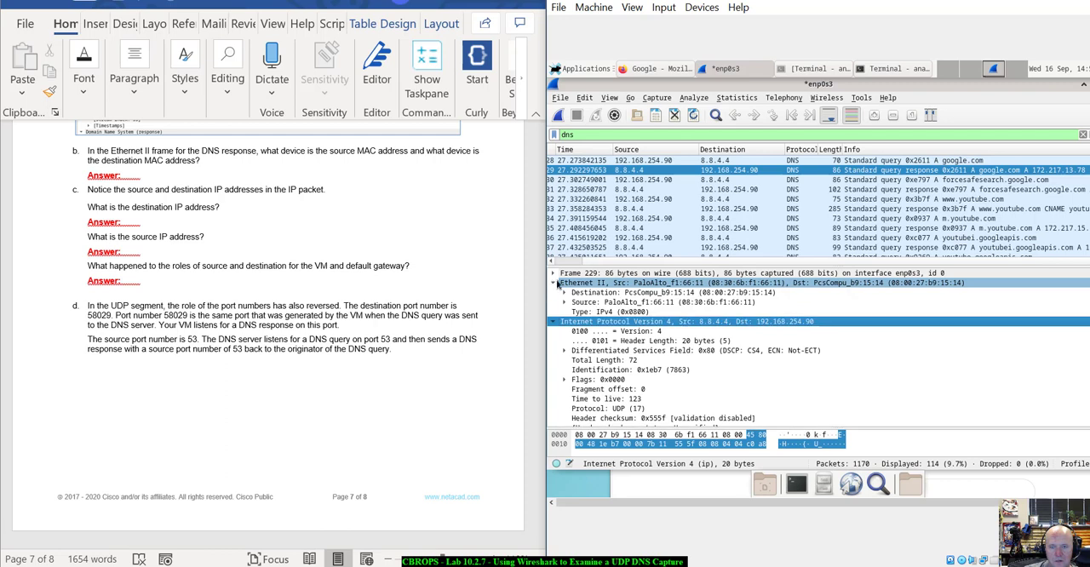
click(641, 293)
click(660, 304)
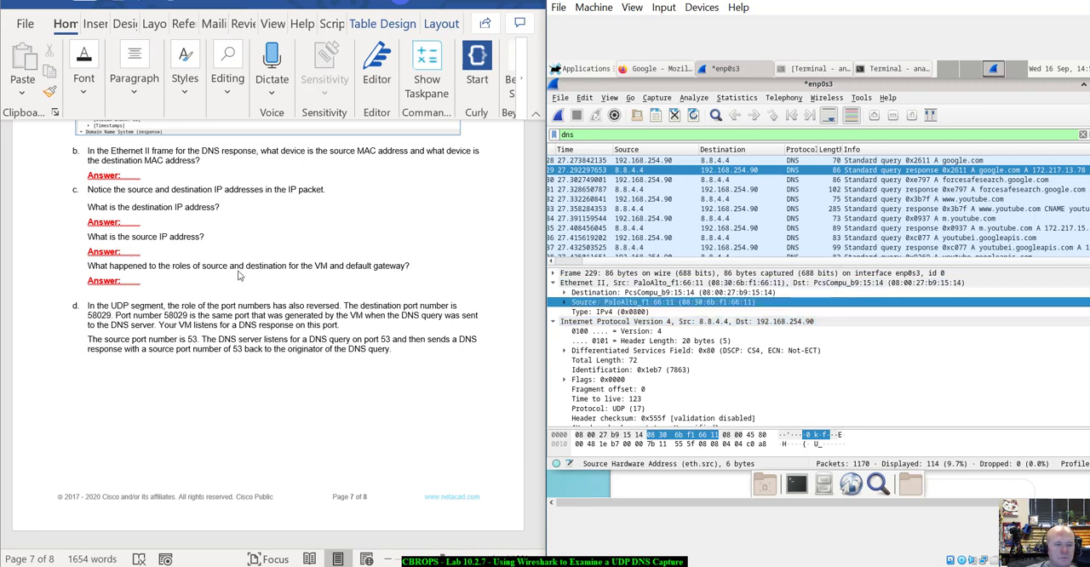
scroll(240, 272, down, 2)
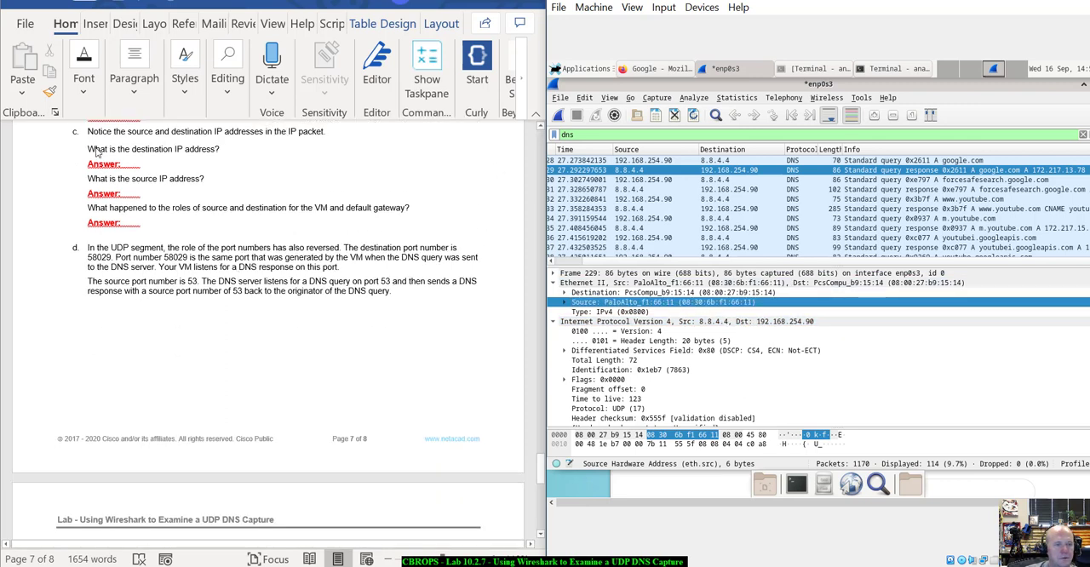